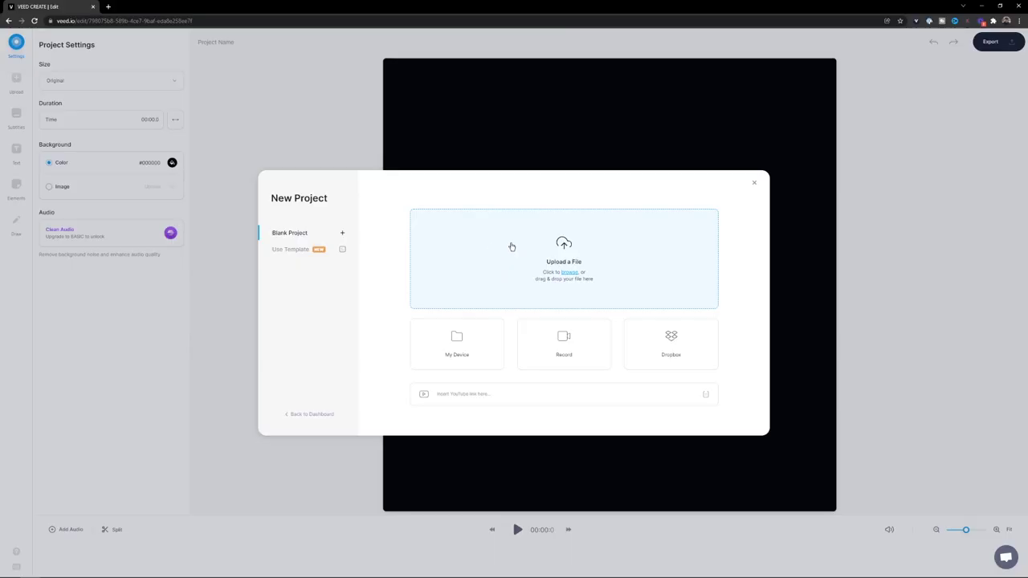
Upload Main.MOV from the Example Training Video folder into the new project and play it briefly.
left_click(511, 247)
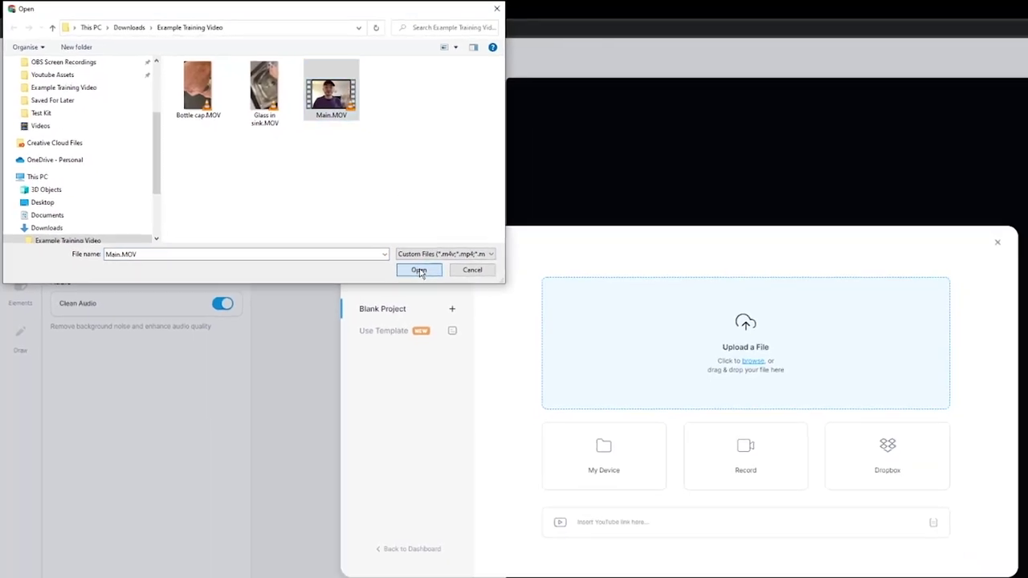
left_click(474, 307)
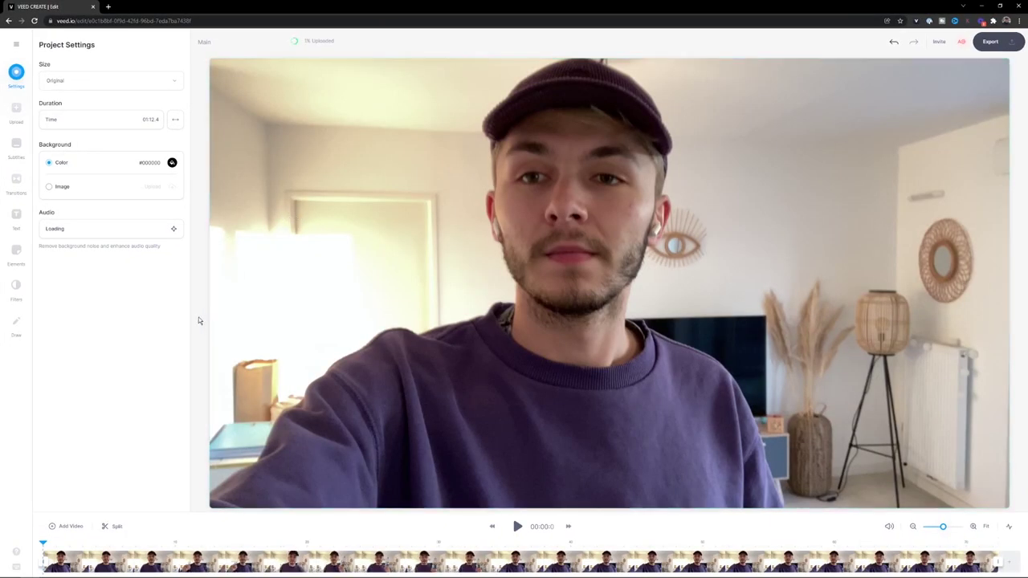
left_click(517, 526)
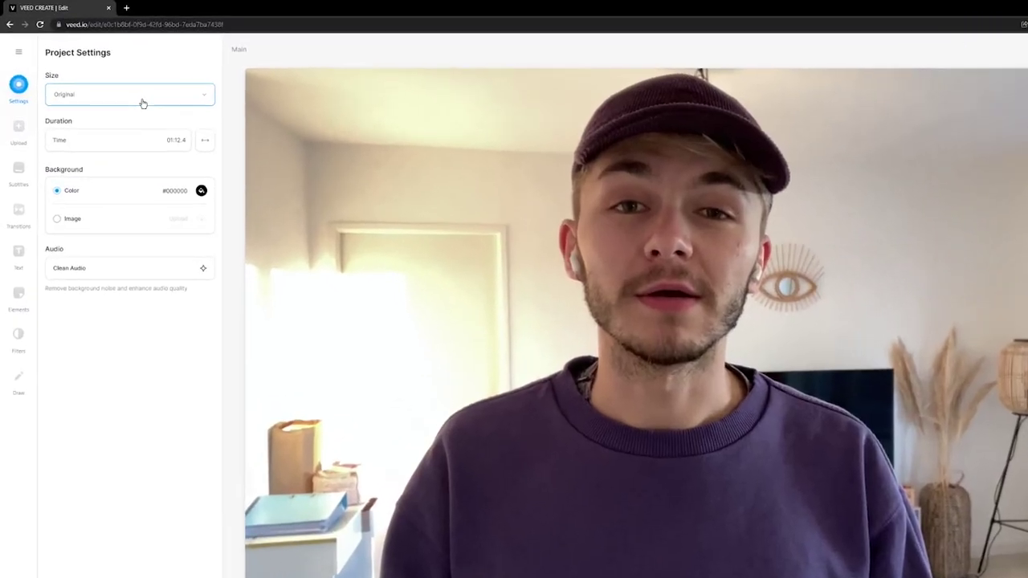
Set the project size to Square and enlarge the video clip until it fills the canvas height.
left_click(139, 100)
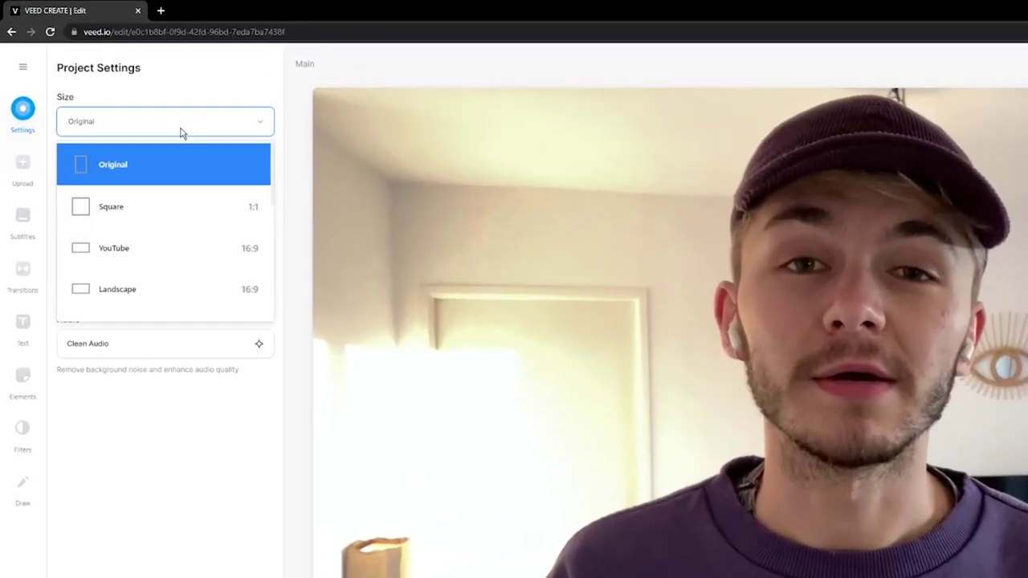
left_click(175, 212)
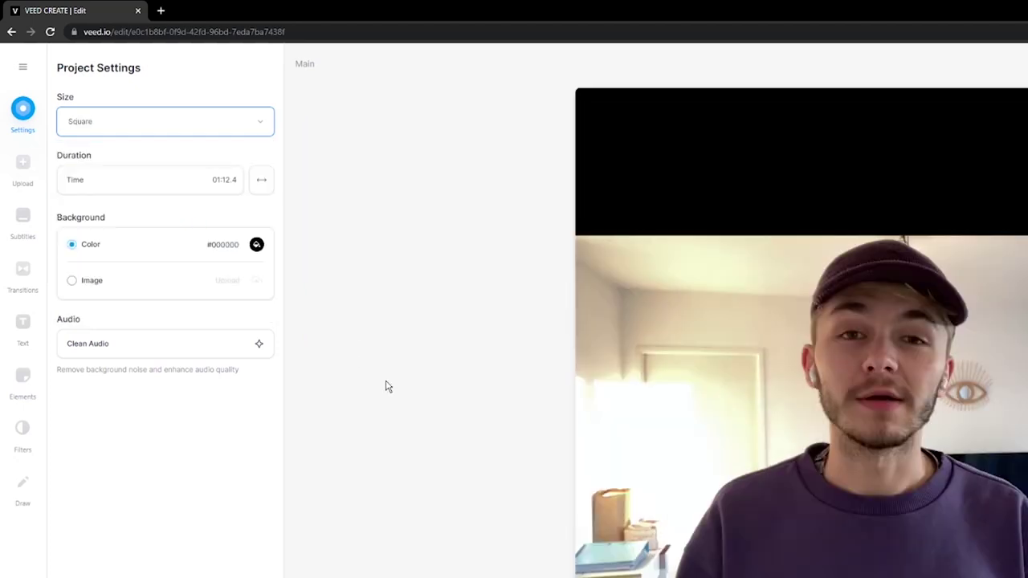
left_click(905, 241)
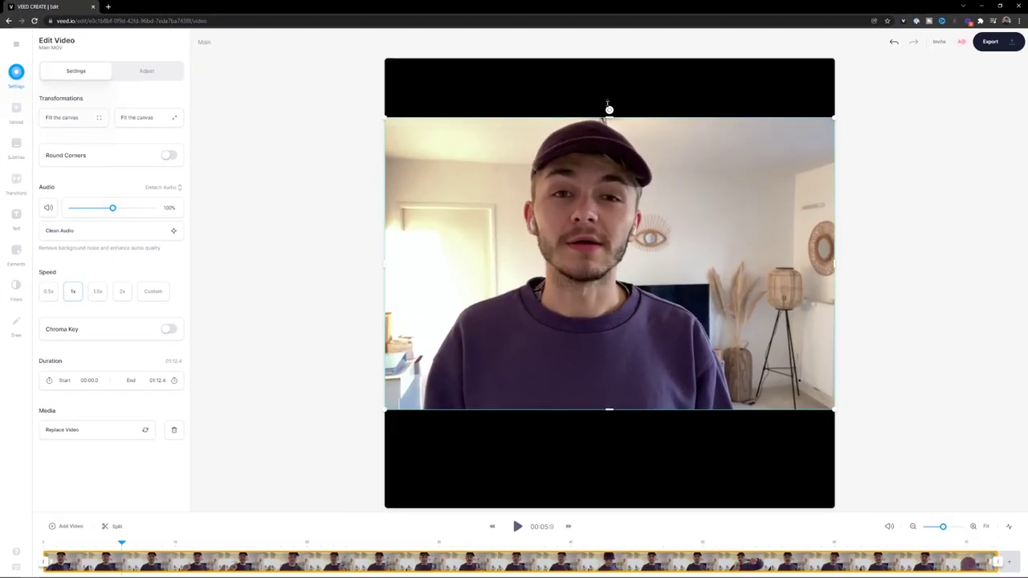
left_click_drag(604, 118, 604, 61)
left_click_drag(610, 409, 610, 509)
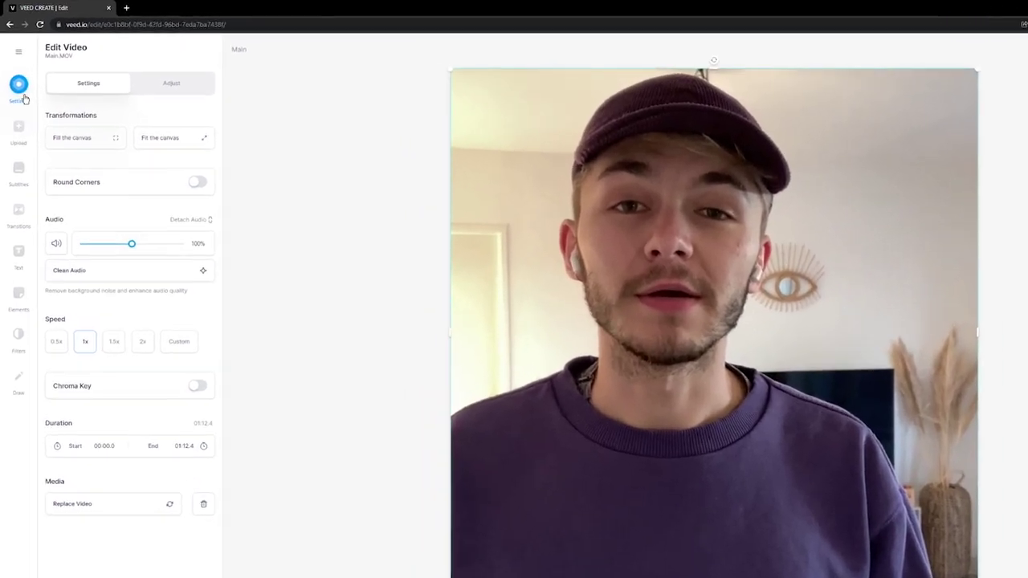
Restore the project size to Original in the project settings.
left_click(16, 71)
left_click(81, 85)
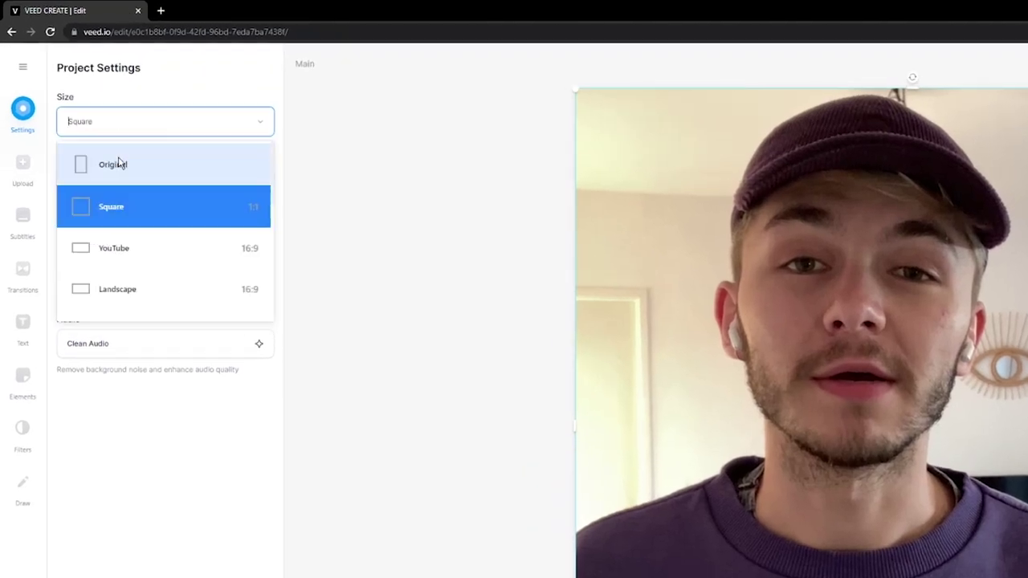
left_click(116, 163)
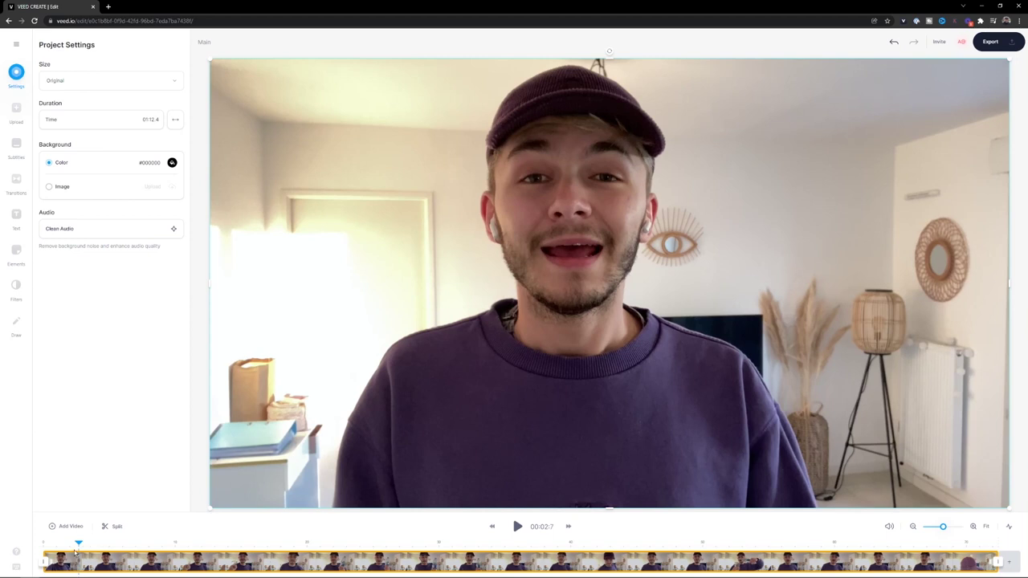
Trim the opening 2.3 seconds off the clip and move the remaining clip to the start of the timeline.
left_click(46, 544)
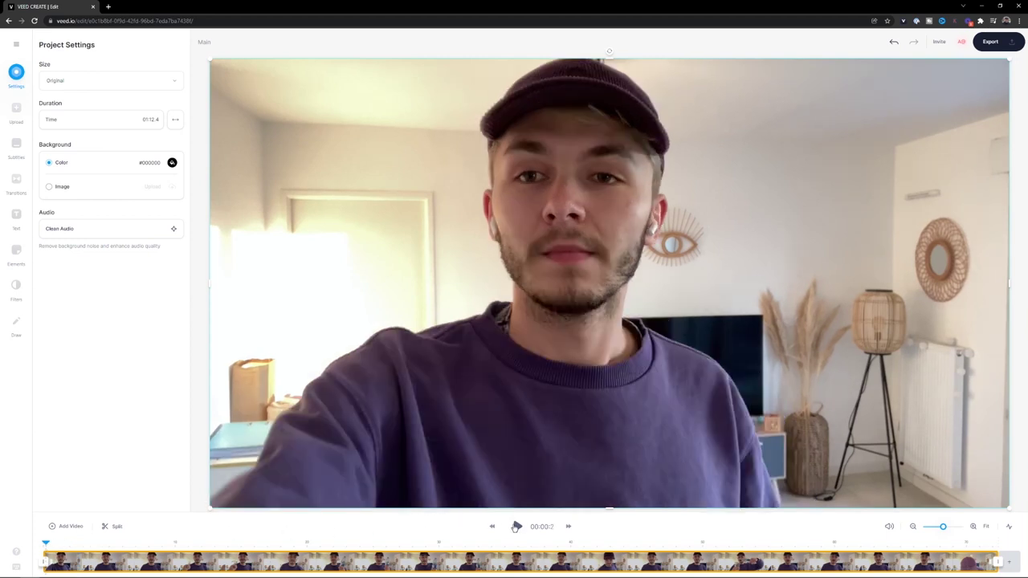
left_click(517, 525)
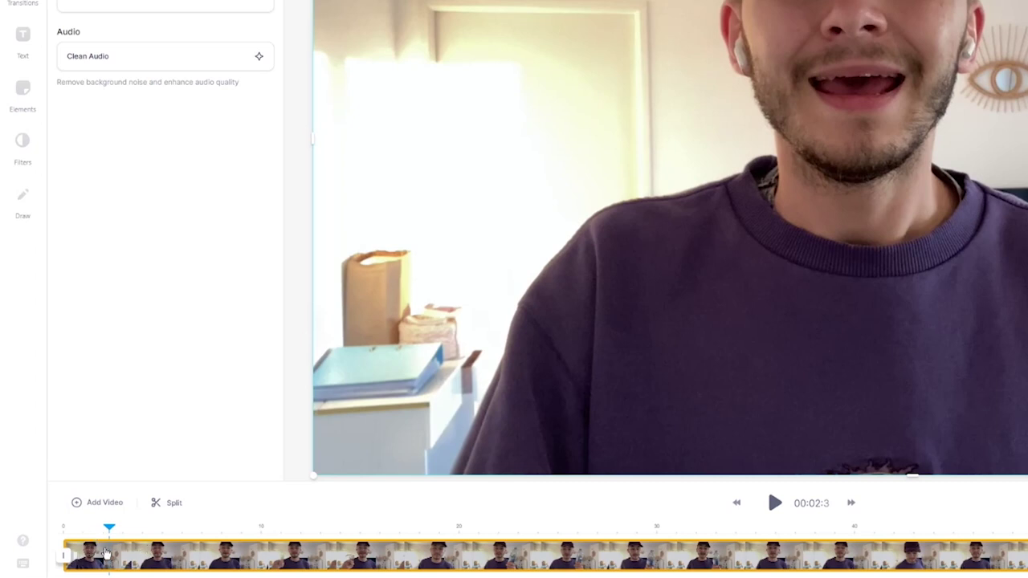
left_click_drag(97, 554, 60, 532)
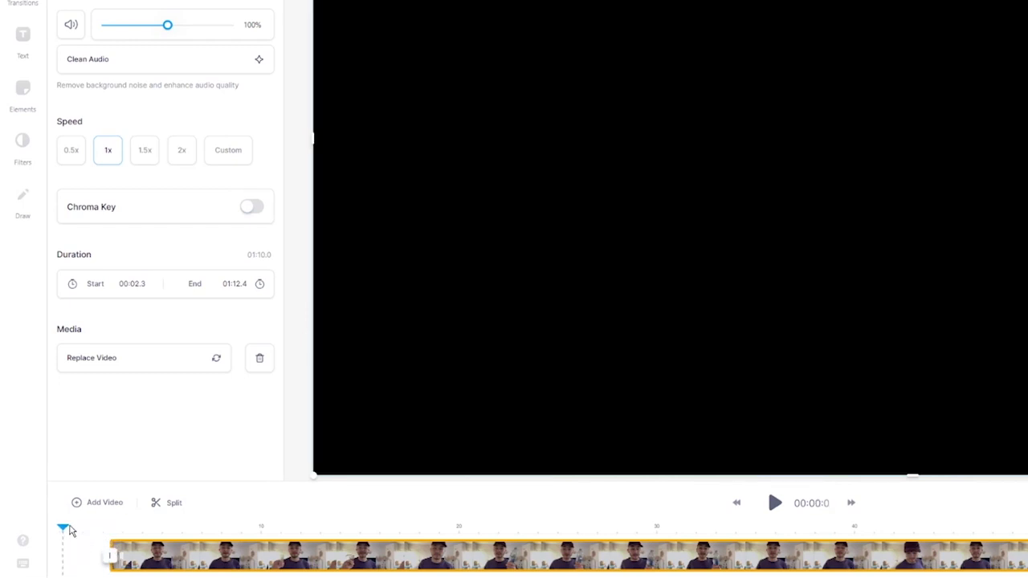
left_click_drag(384, 552, 314, 555)
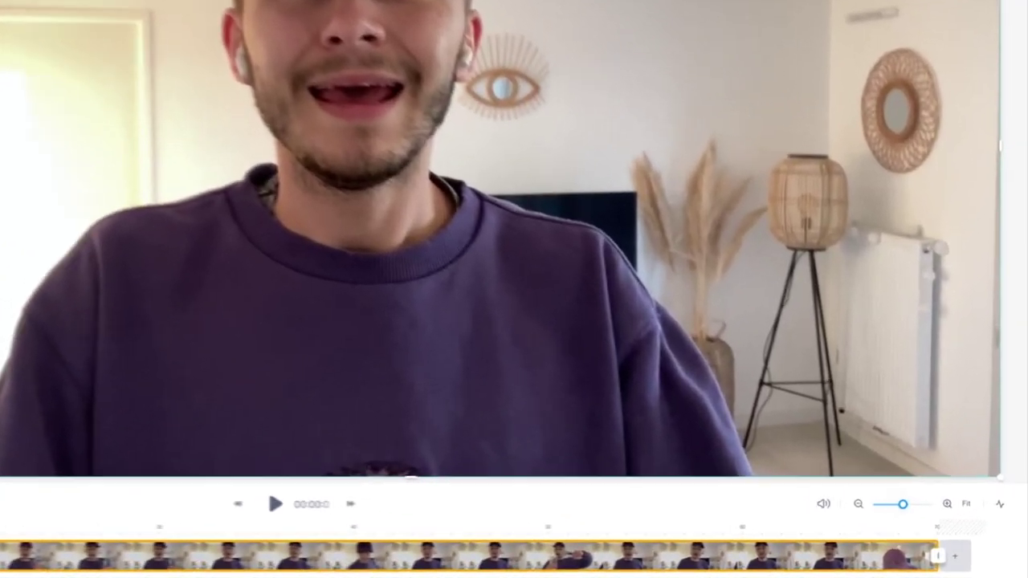
Show the audio waveform on the timeline and split the clip at 00:13:1, where the pause begins.
left_click(1000, 505)
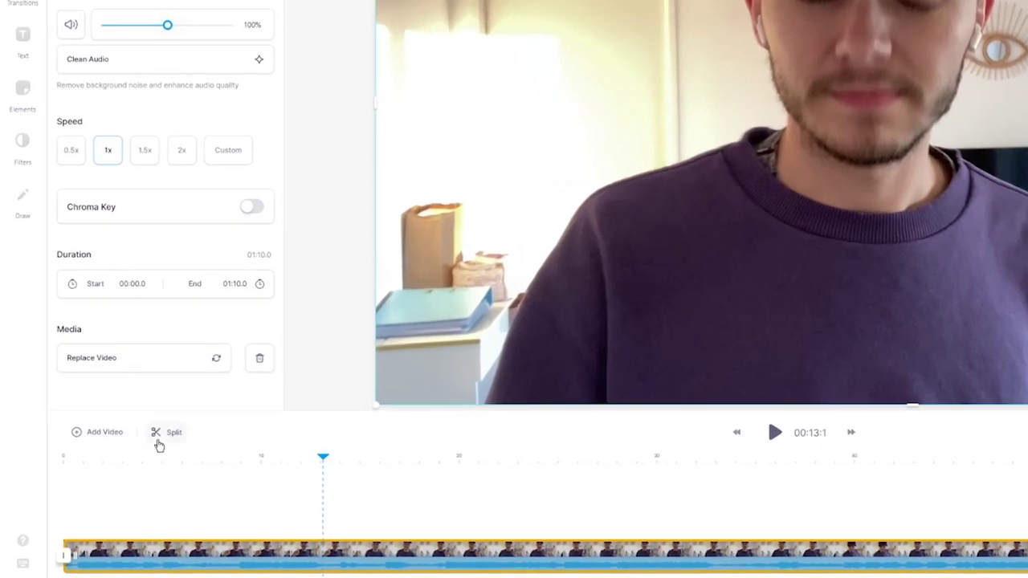
left_click(110, 479)
Play through the pause to find where speech resumes and split the clip again at 00:16:1.
mouse_move(323, 456)
left_mouse_down()
mouse_move(377, 457)
mouse_move(334, 460)
left_mouse_up()
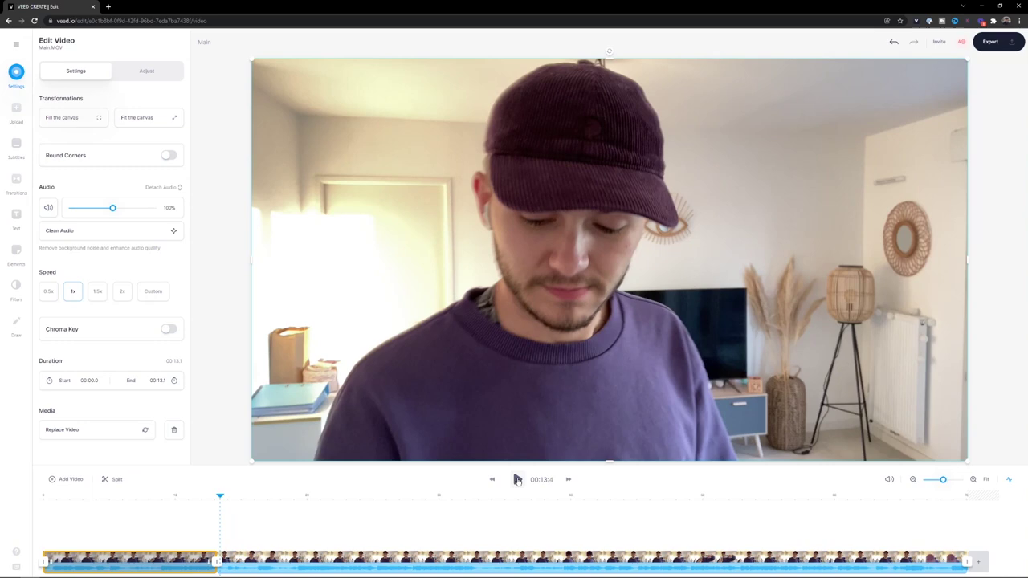
left_click(518, 480)
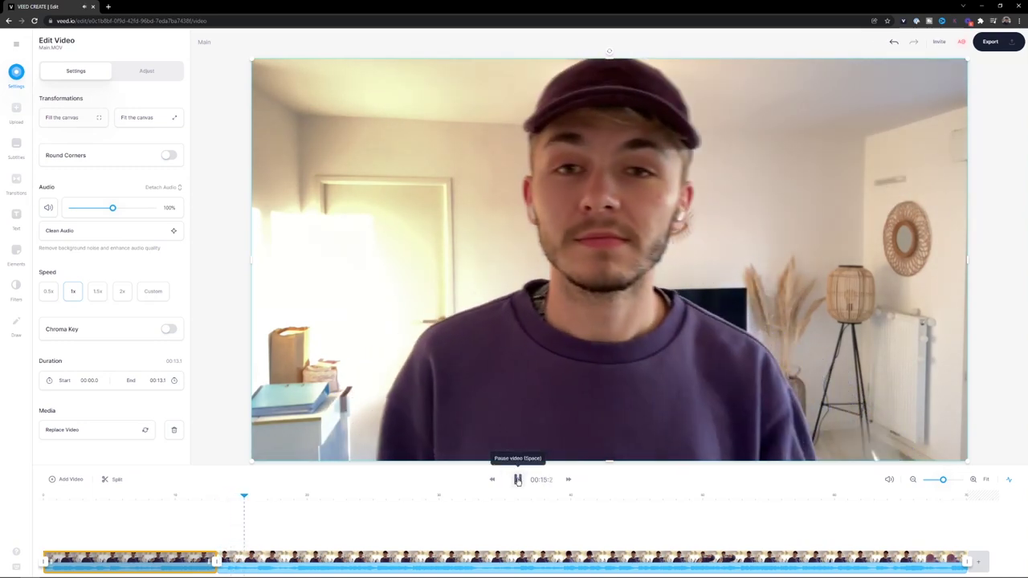
left_click(518, 480)
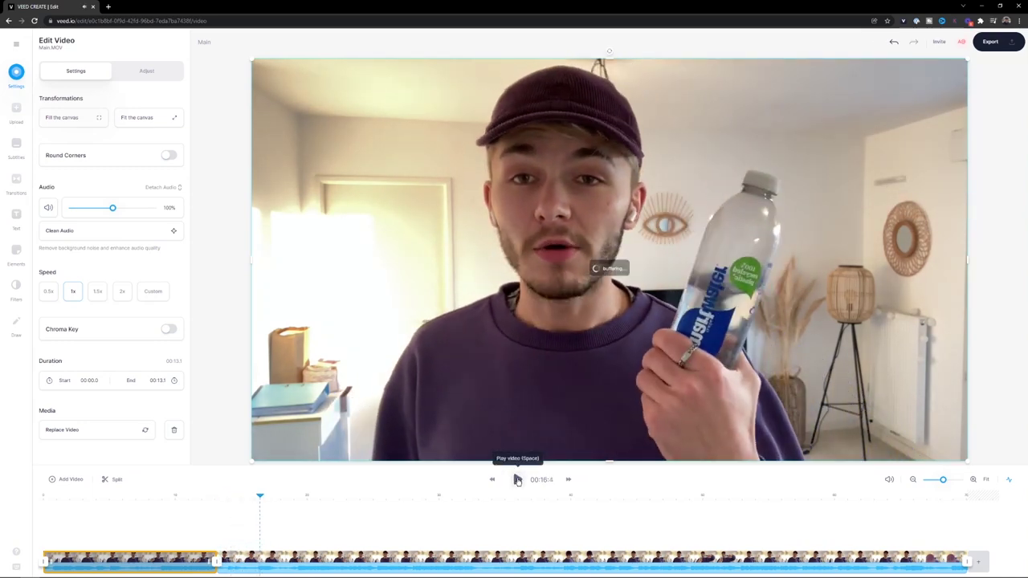
left_click(257, 497)
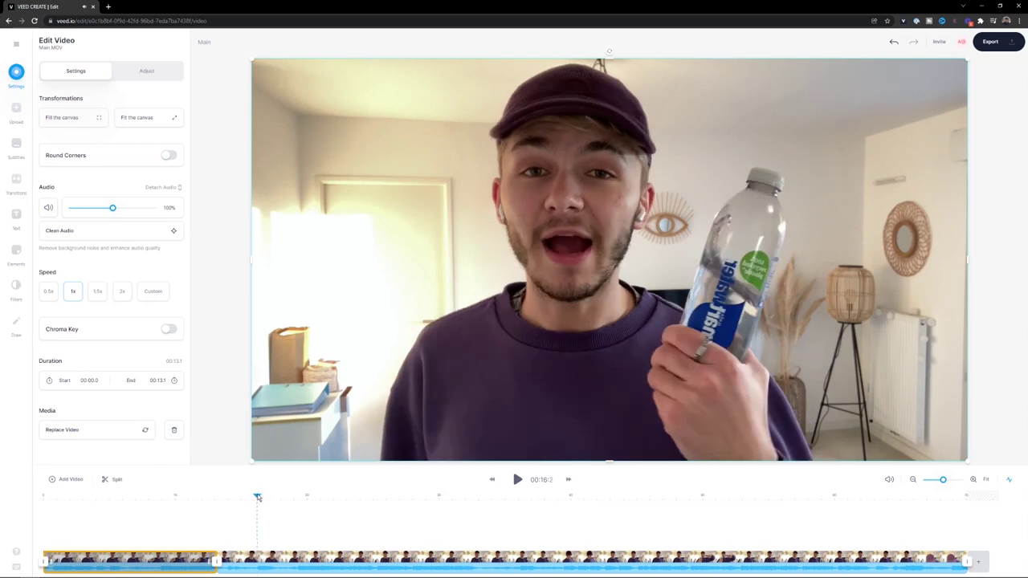
left_click(256, 497)
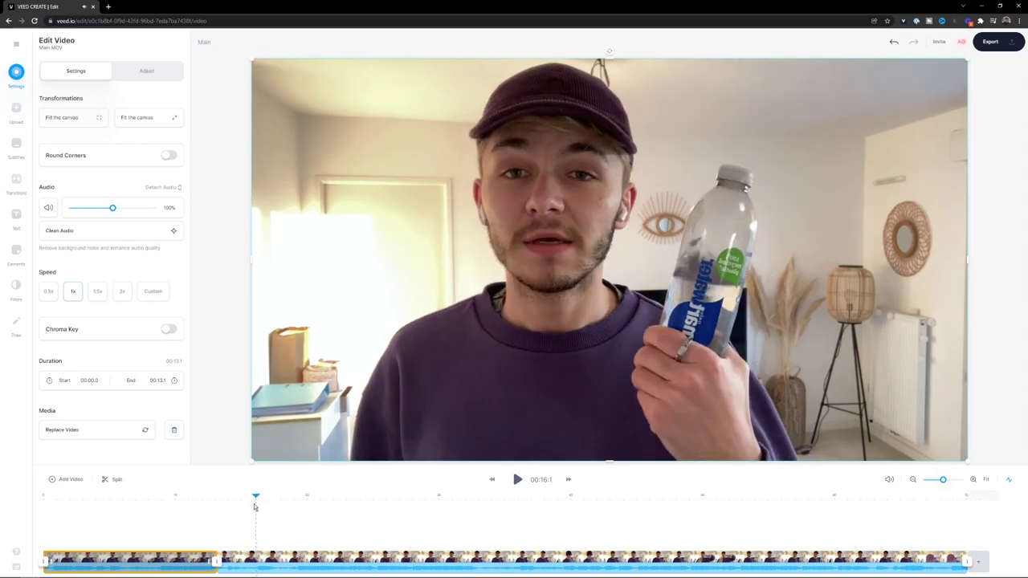
left_click(116, 480)
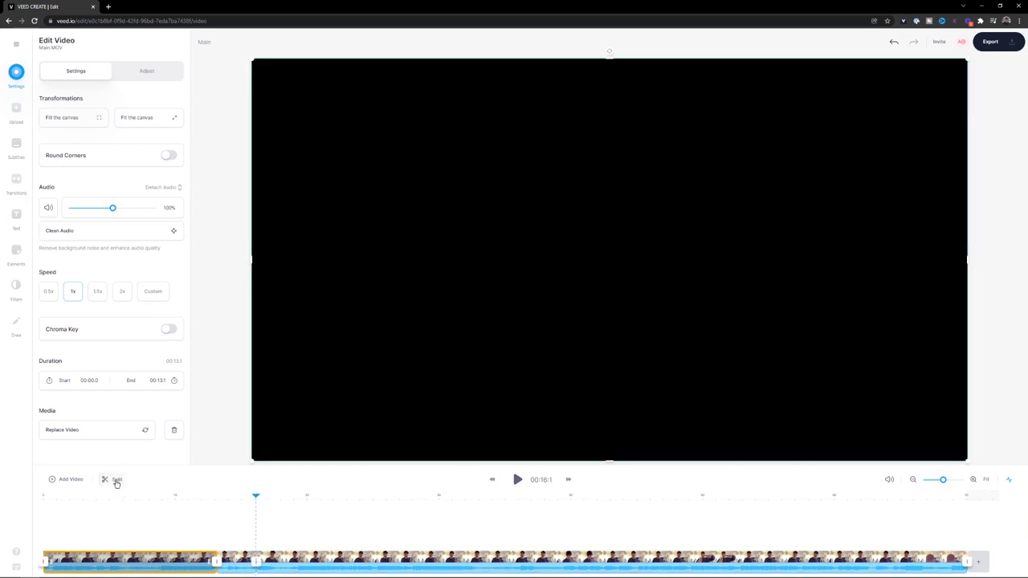
Delete the segment between 00:13.1 and 00:16.1 and move the following clip up to close the gap.
left_click(239, 561)
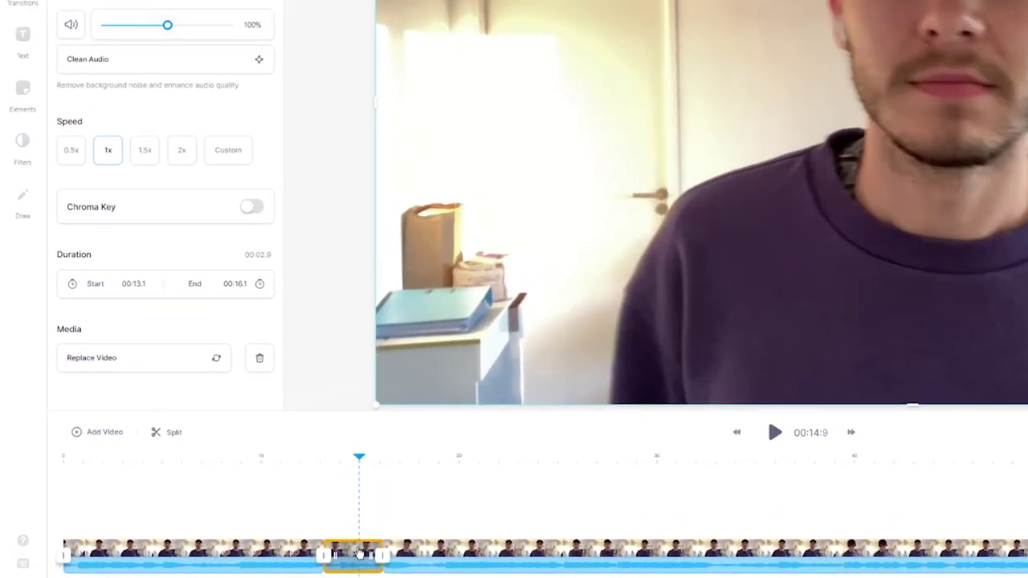
left_click(385, 534)
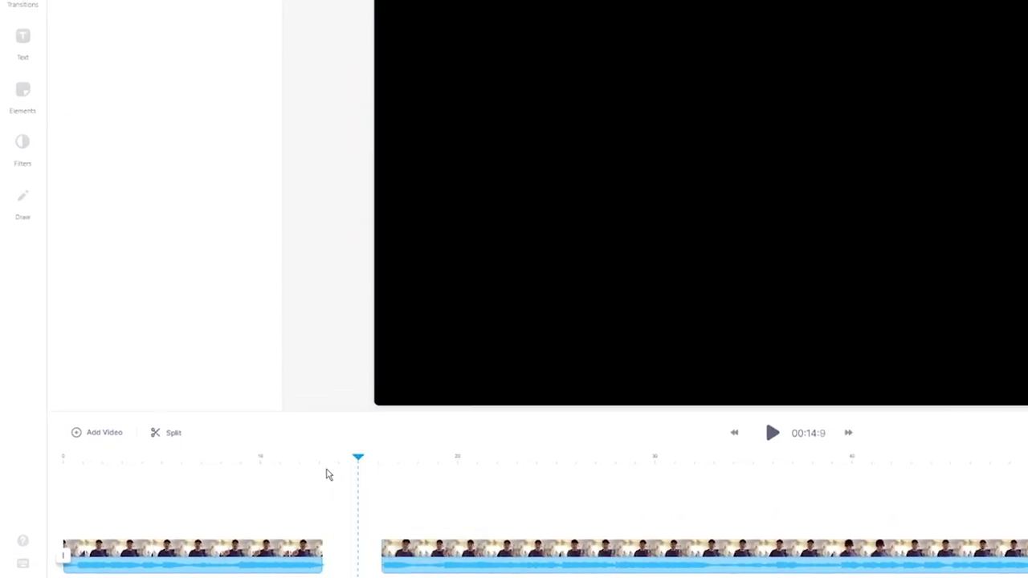
left_click_drag(356, 560, 315, 562)
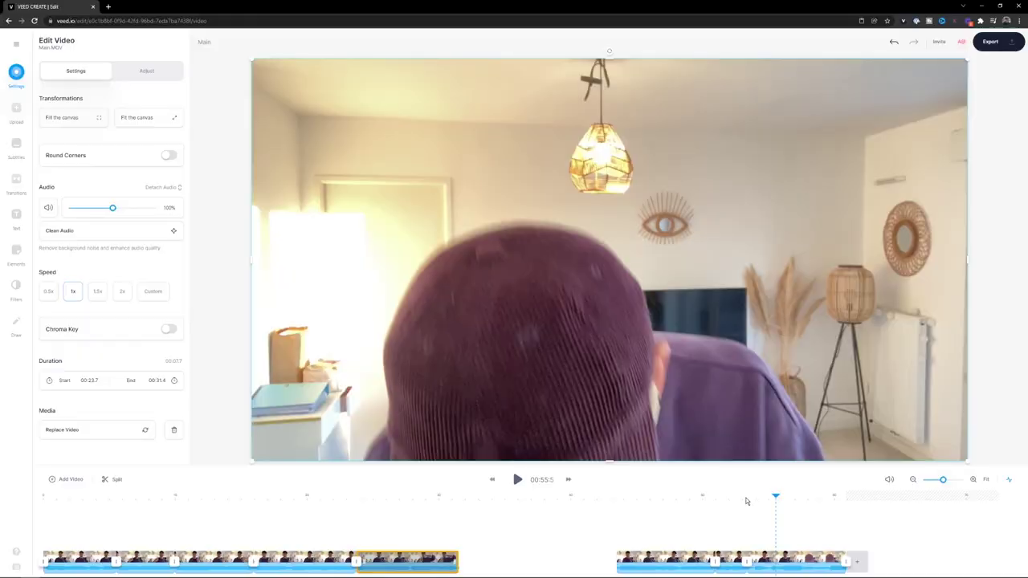
Split the last clip at 00:53:8 and delete the short silent piece before that point.
left_click(745, 501)
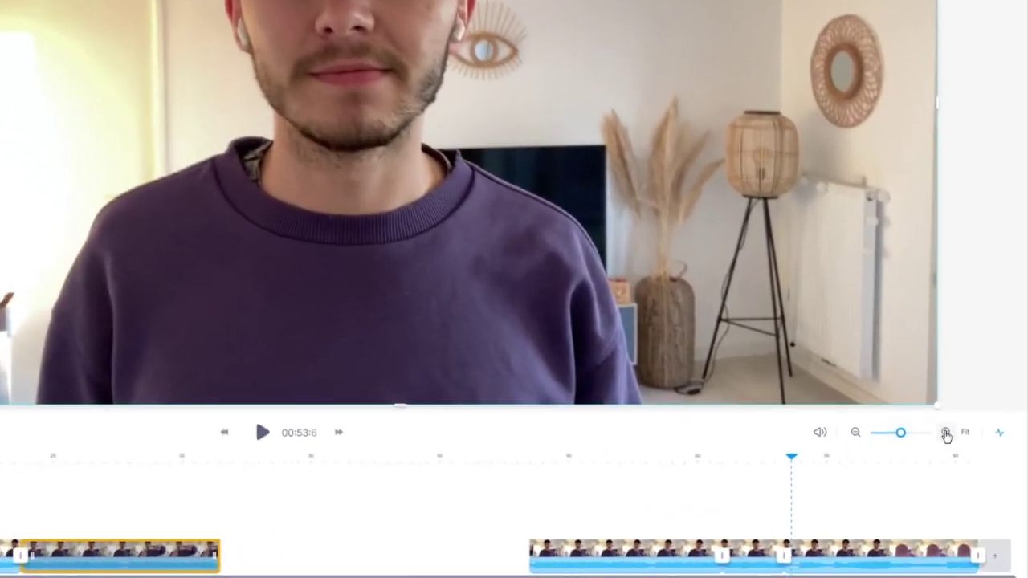
left_click(957, 454)
left_click(466, 479)
scroll(466, 479, "right", 2)
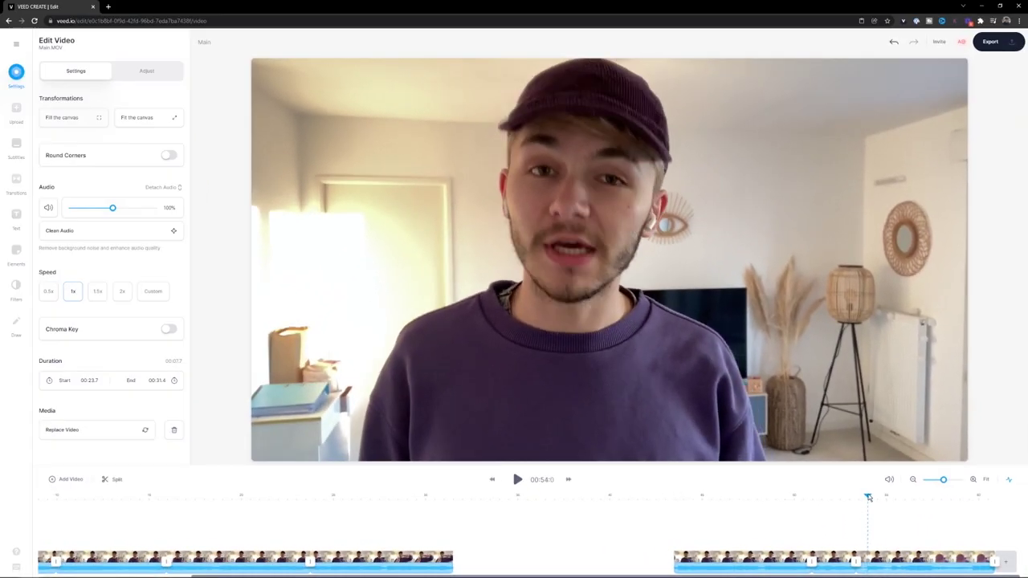
left_click(101, 480)
right_click(868, 554)
left_click(875, 546)
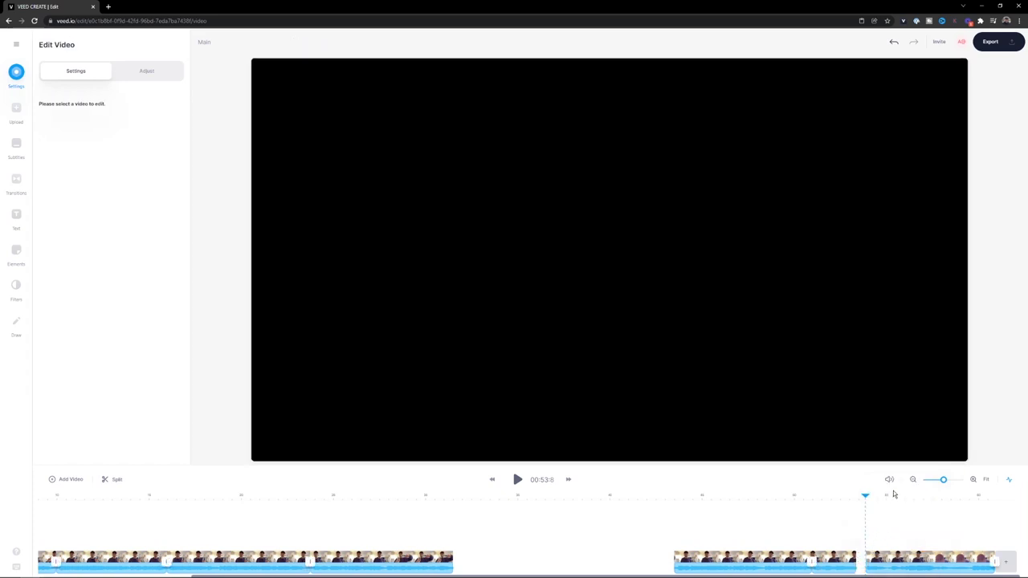
Fit the whole timeline in view and move the three remaining later clips forward to close all gaps.
left_click(913, 481)
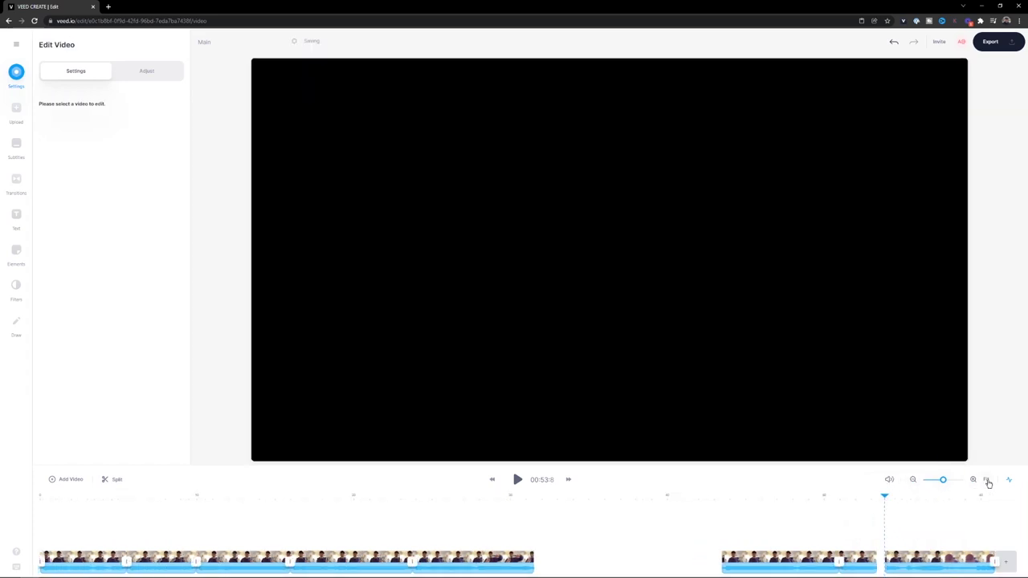
left_click(739, 533)
left_click_drag(762, 560, 575, 560)
left_click_drag(858, 560, 671, 559)
left_click_drag(943, 564, 782, 562)
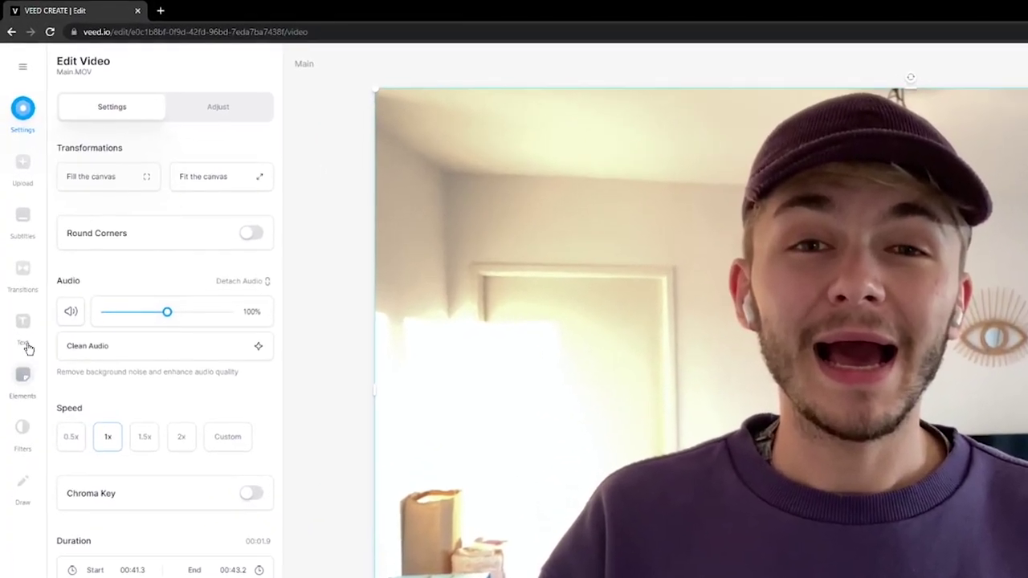
Add a Headline Title text at 00:01:3 reading "How to pour a glass of water".
left_click(23, 268)
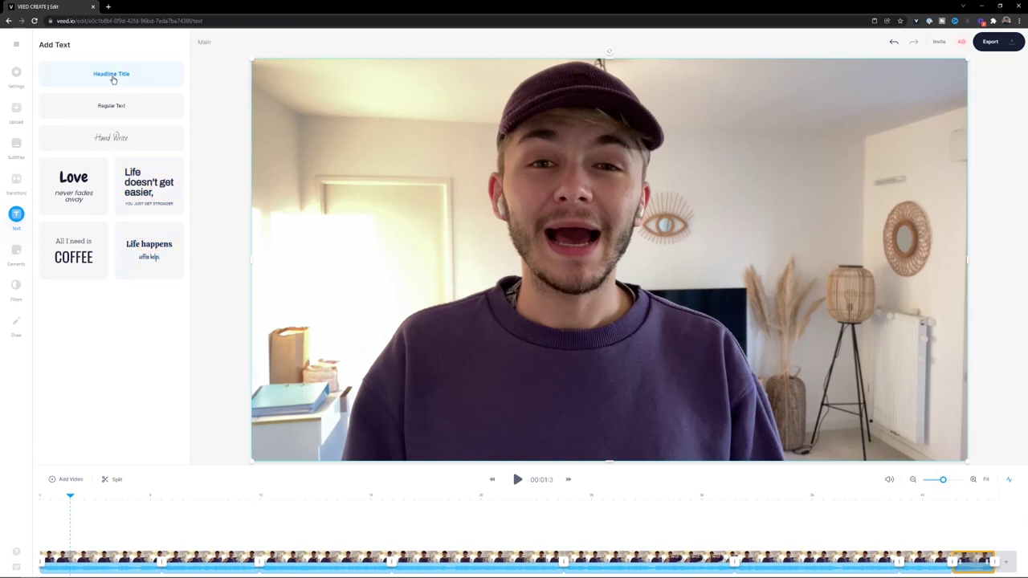
left_click(113, 76)
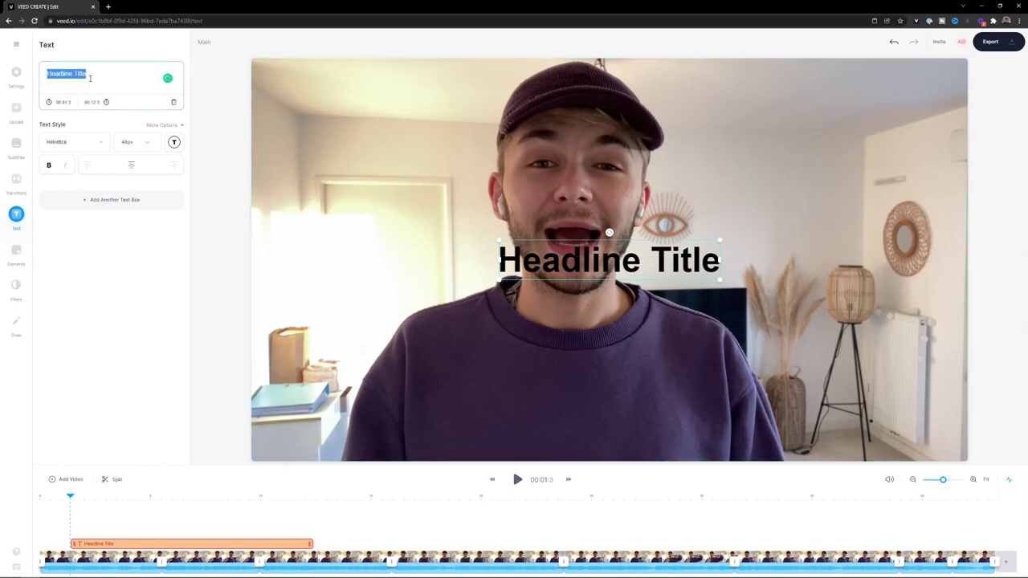
type("How to pour a glass of water")
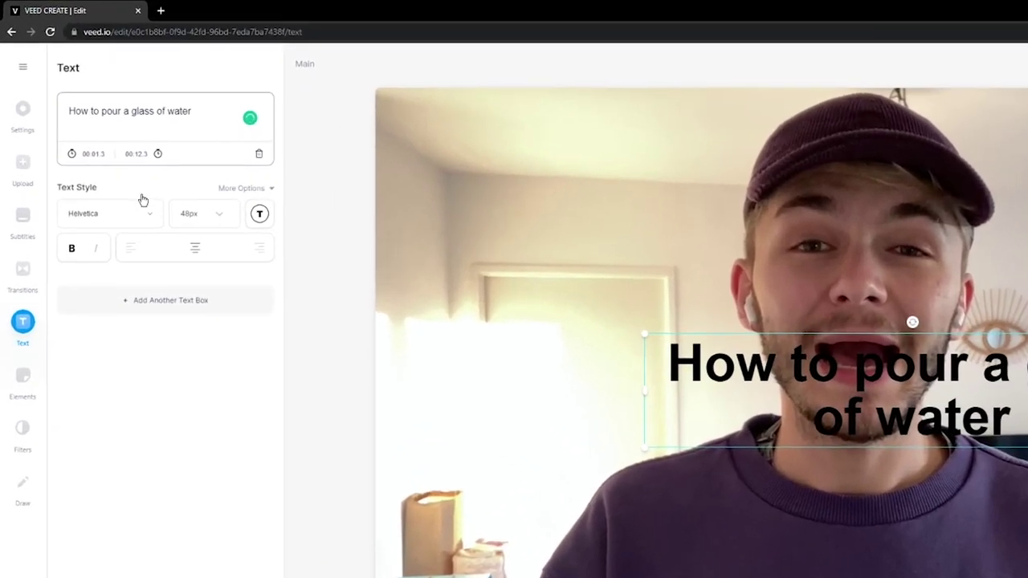
Apply the Background (Square) style to the headline title and set its line height to 0.50.
left_click(96, 144)
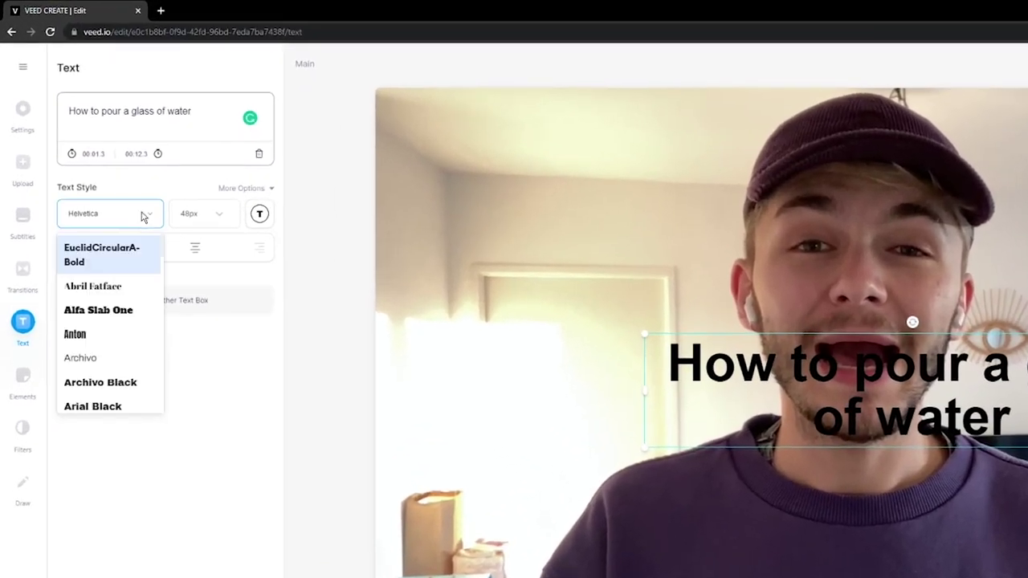
left_click(142, 215)
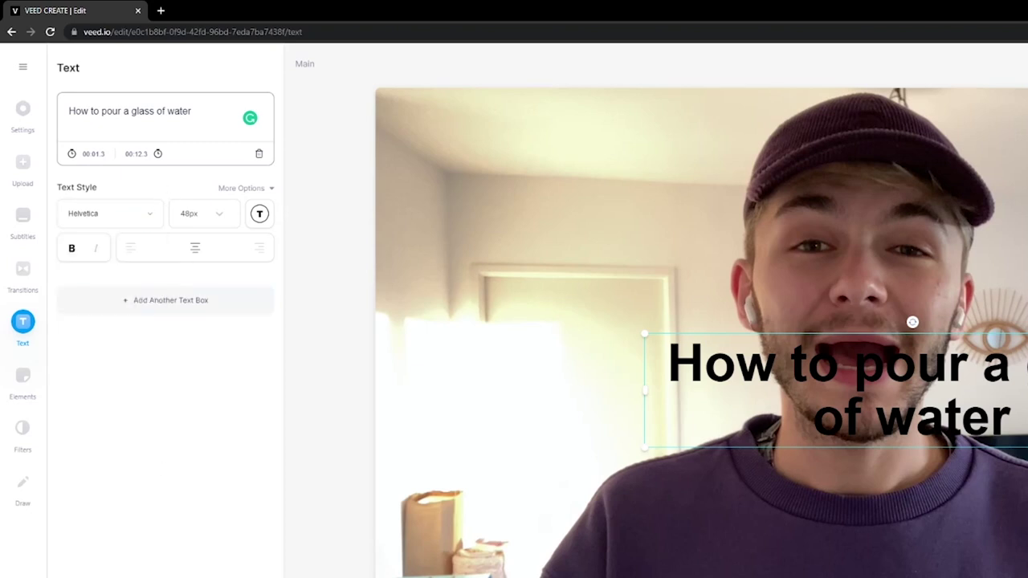
left_click(250, 190)
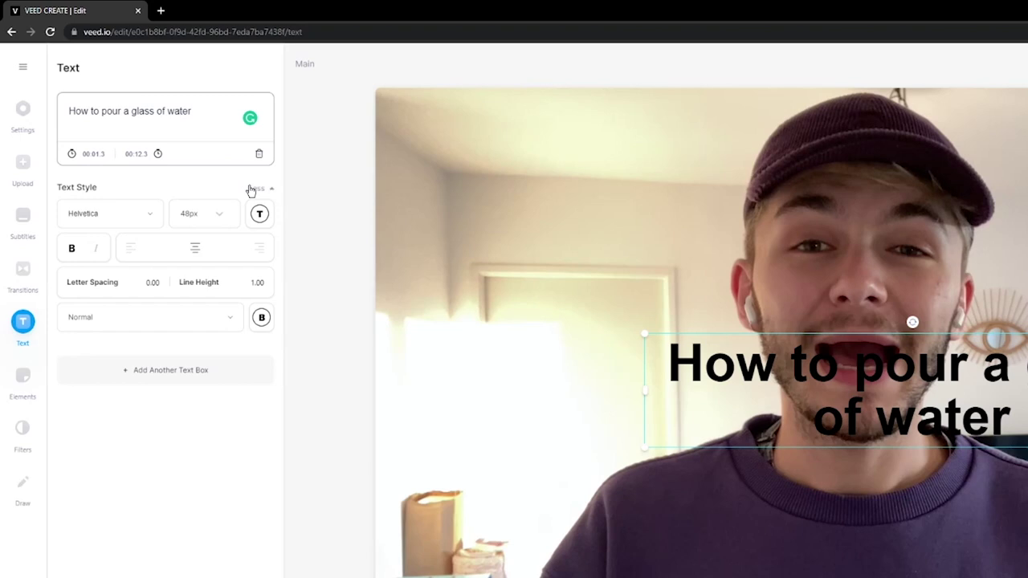
left_click(195, 325)
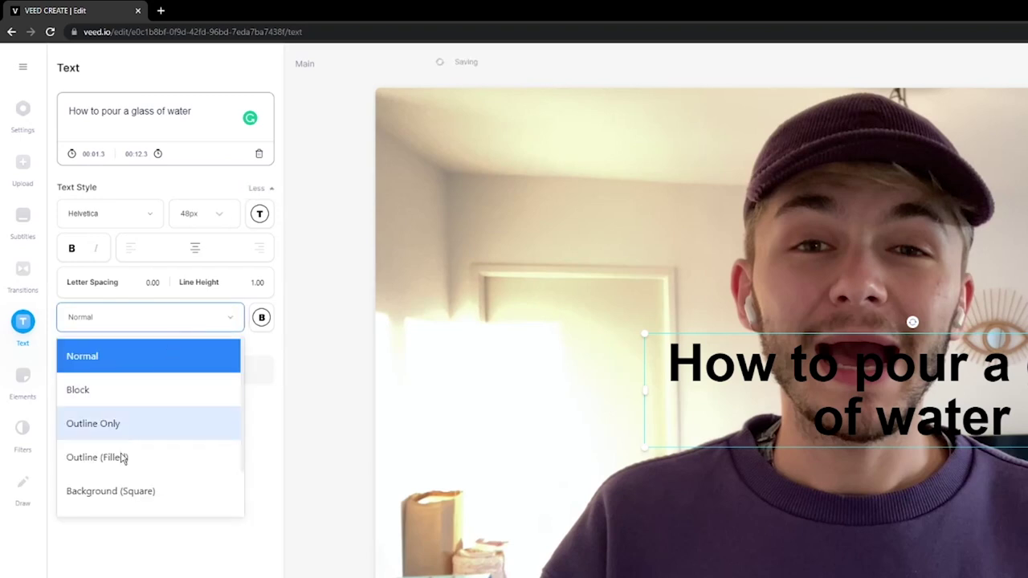
scroll(126, 499, "down", 1)
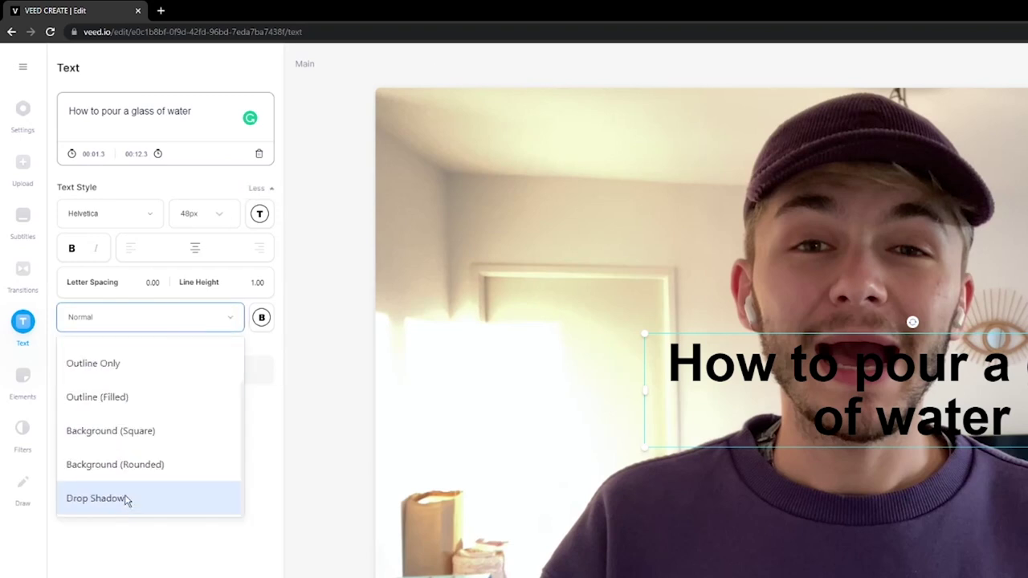
left_click(142, 433)
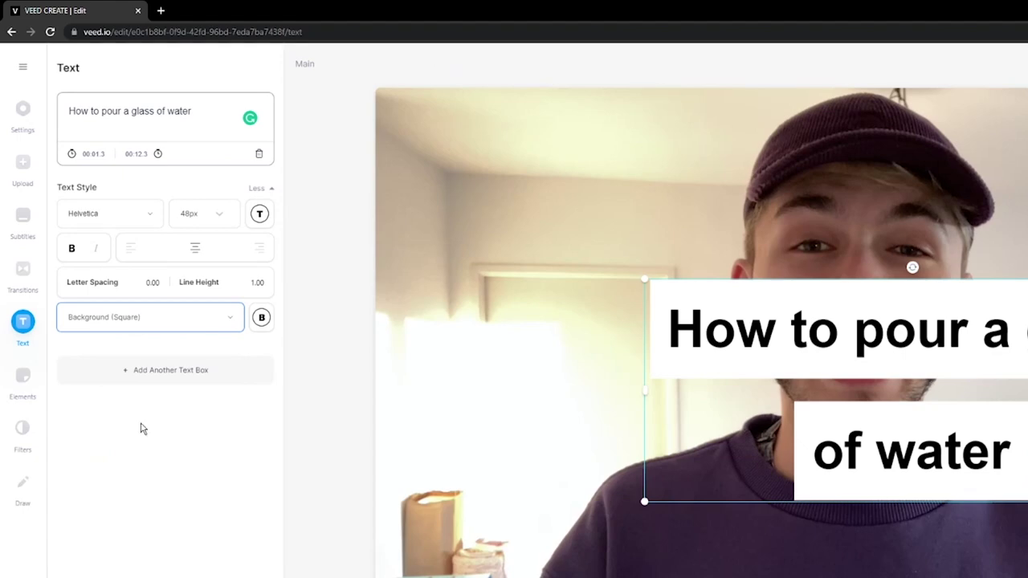
left_click_drag(198, 282, 186, 283)
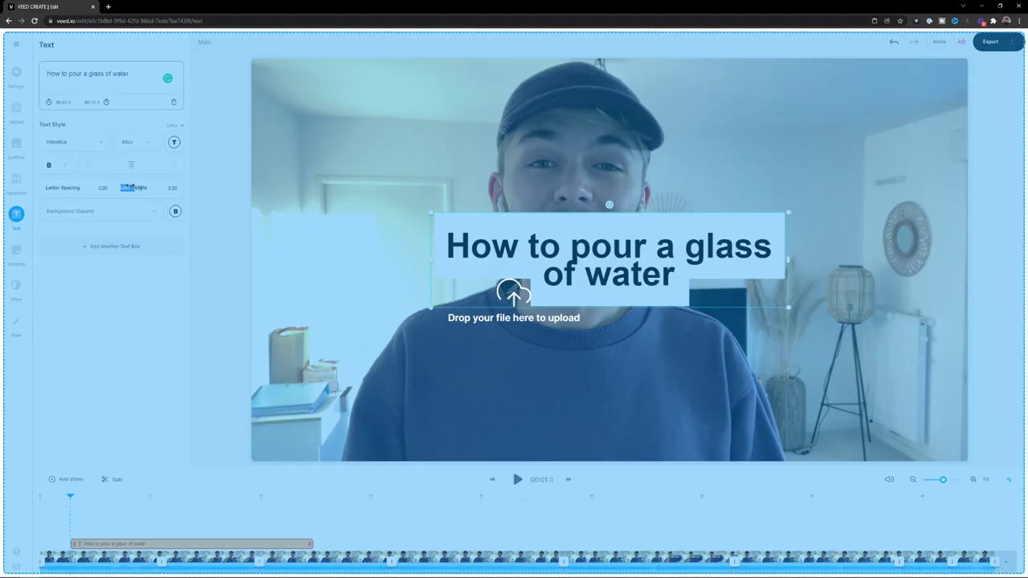
left_click_drag(129, 186, 137, 186)
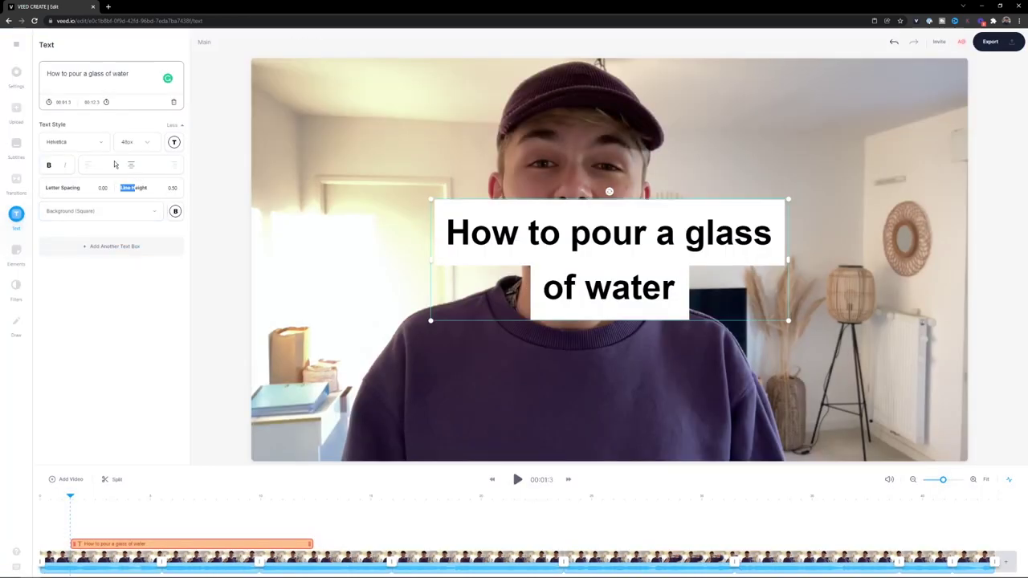
Set the title's font size to 96px and widen its text box so the text wraps onto two lines.
left_click(136, 142)
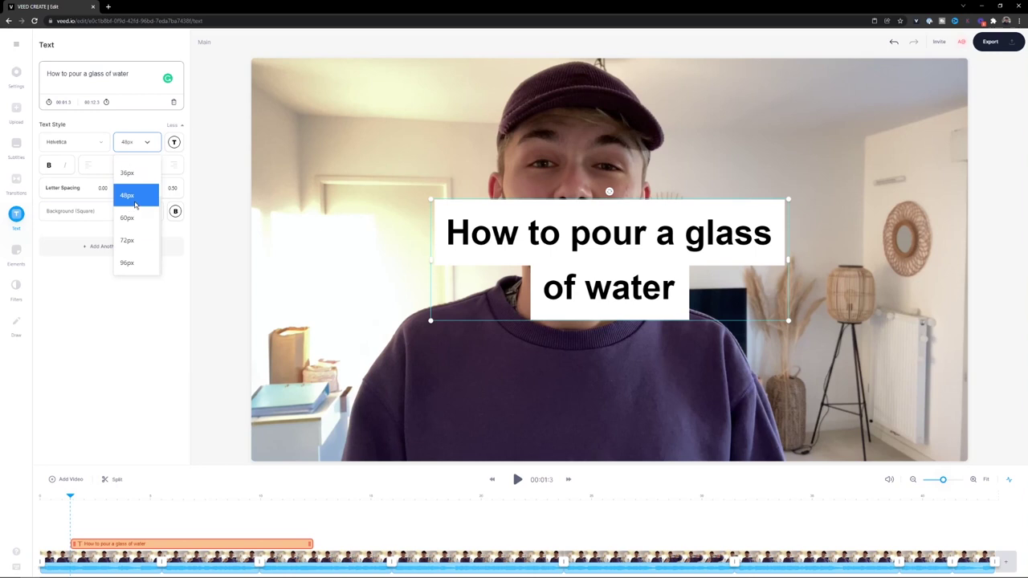
left_click(139, 262)
left_click(137, 142)
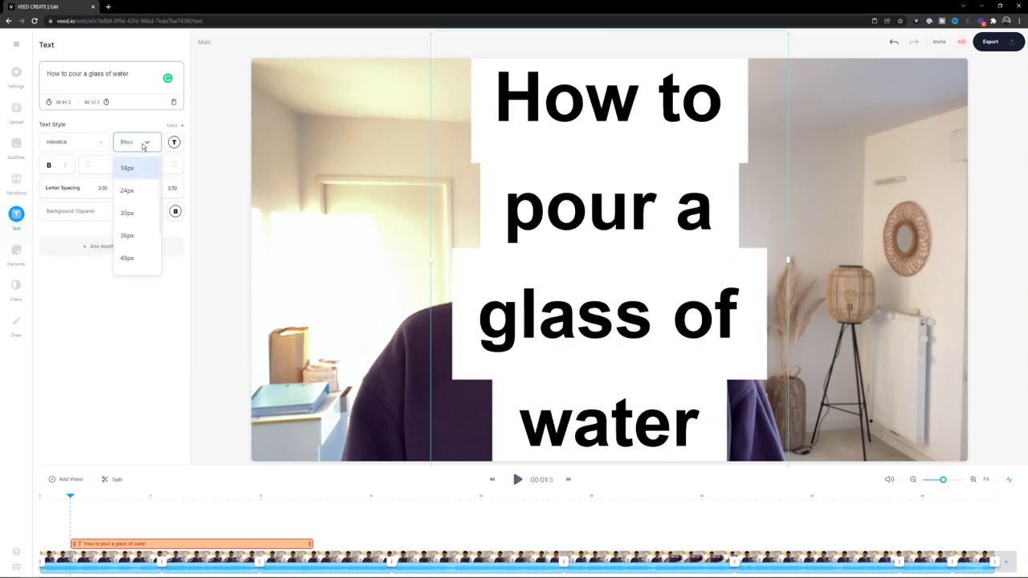
left_click_drag(430, 260, 279, 261)
left_click_drag(787, 210, 649, 279)
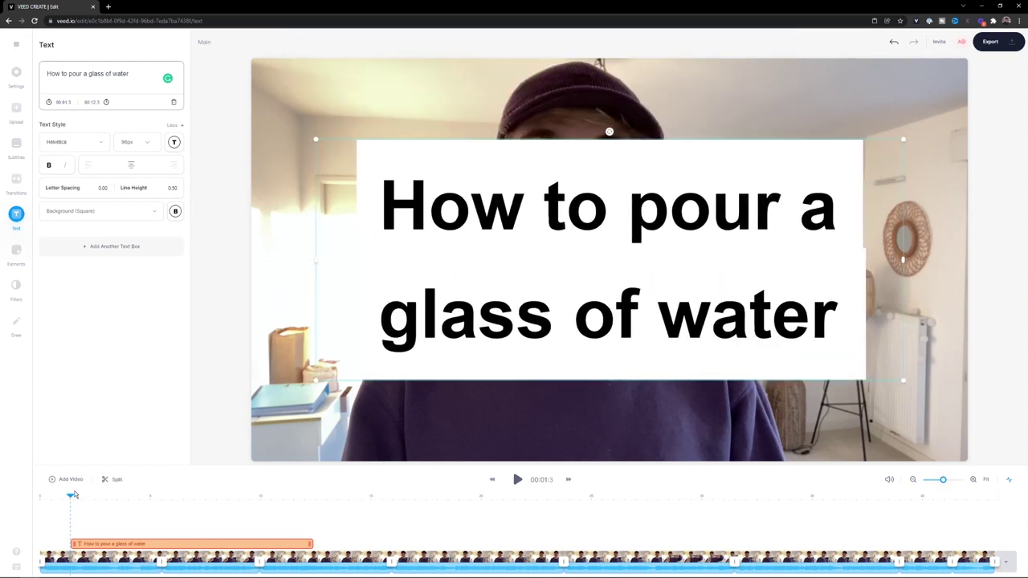
Play the opening from the start and shorten the title so it ends at 00:03.2.
left_click_drag(71, 495, 40, 495)
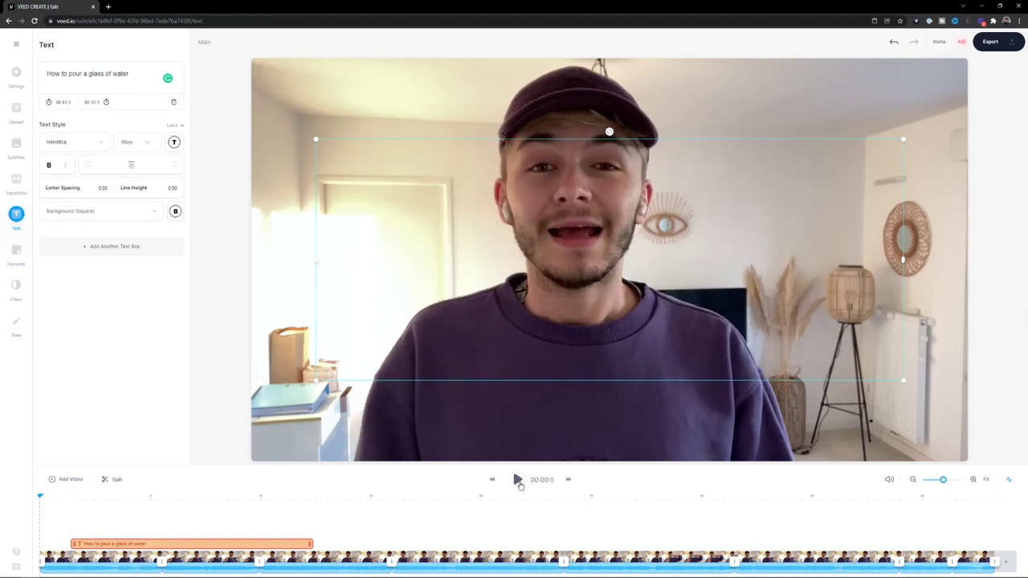
left_click(517, 480)
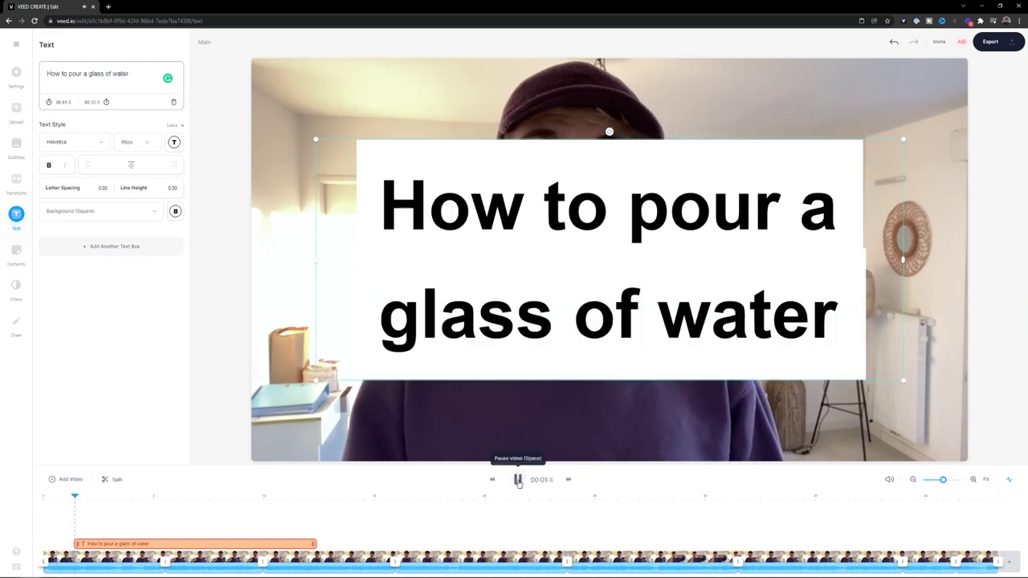
left_click(518, 480)
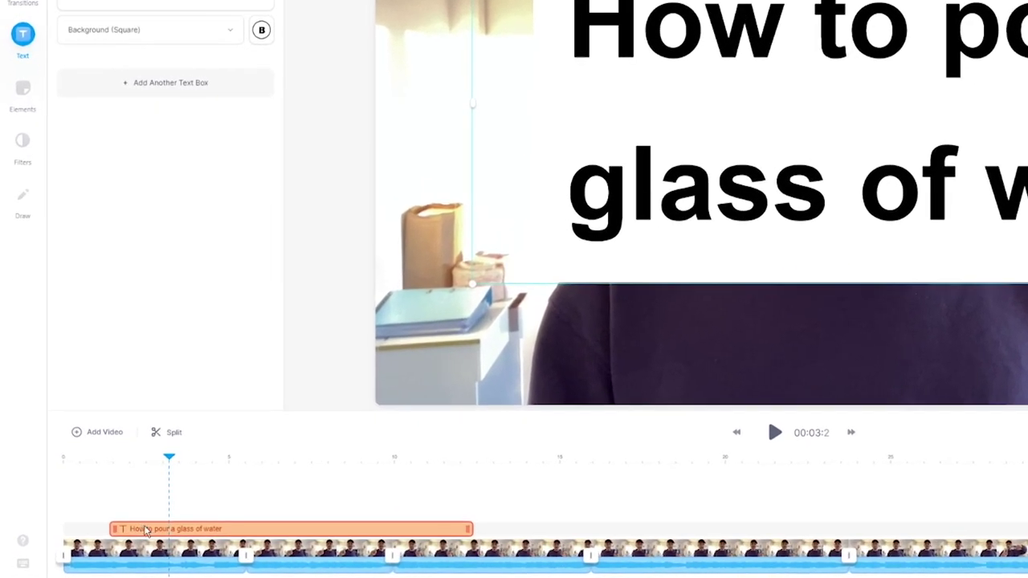
left_click_drag(471, 529, 140, 528)
left_click_drag(164, 460, 123, 513)
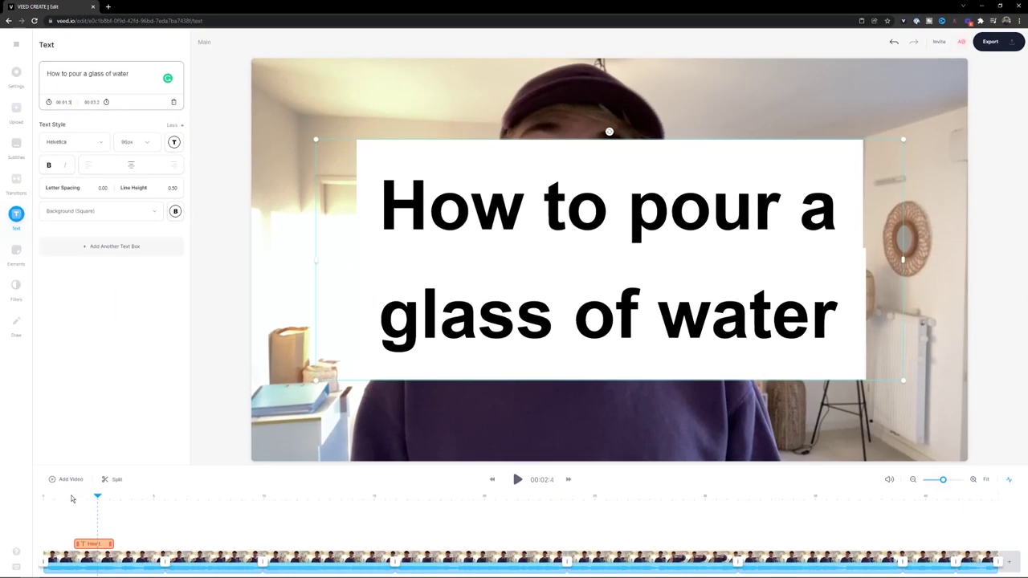
left_click(62, 497)
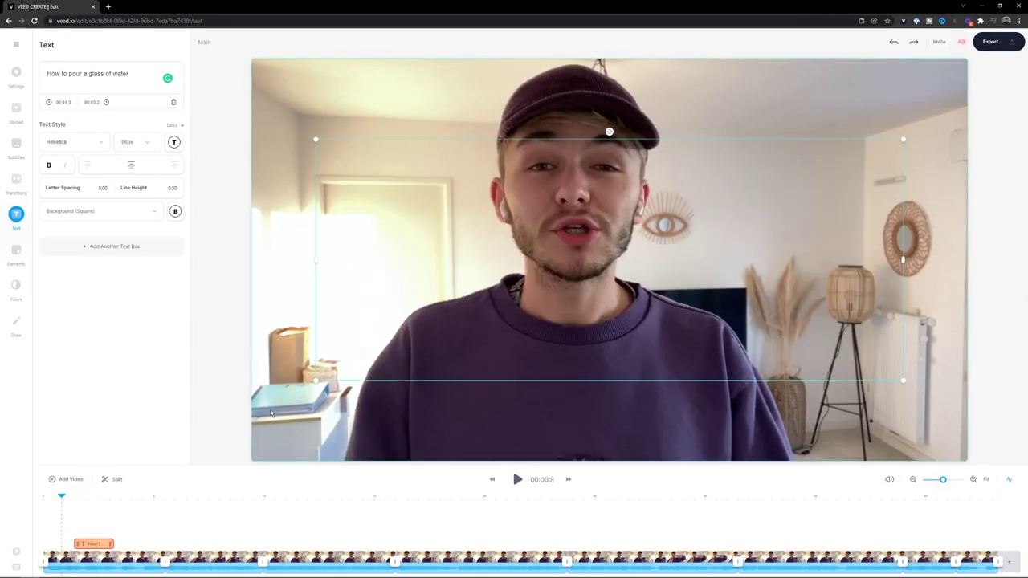
left_click(517, 479)
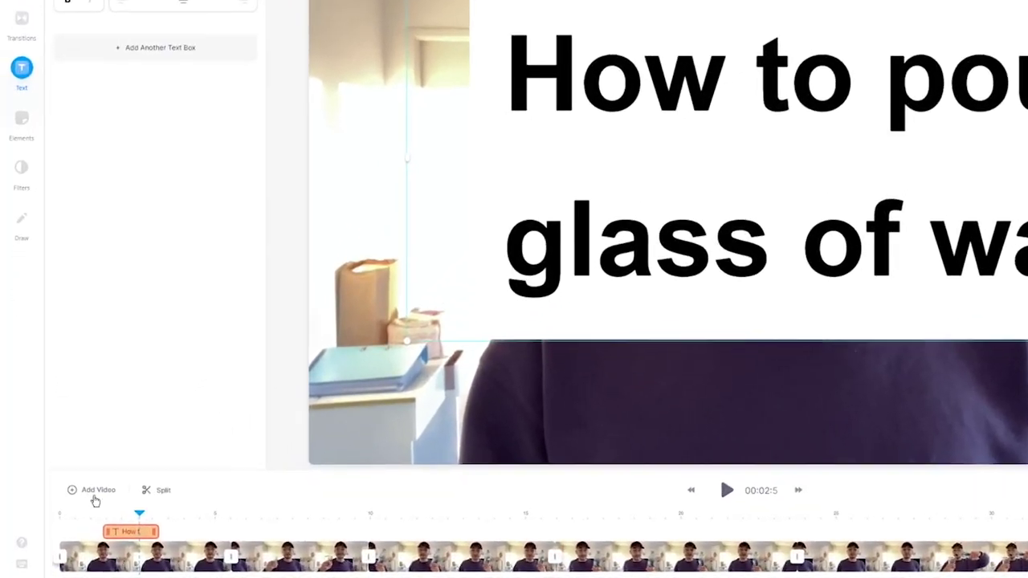
Copy the title and place the duplicate directly after the original, running from 00:03.2 to 00:05.0.
right_click(137, 530)
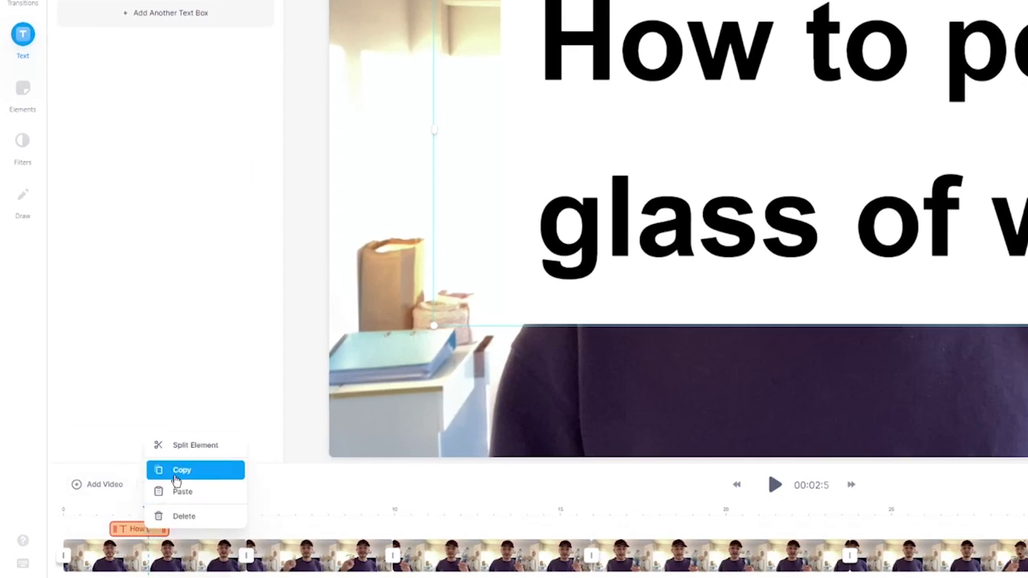
left_click(176, 476)
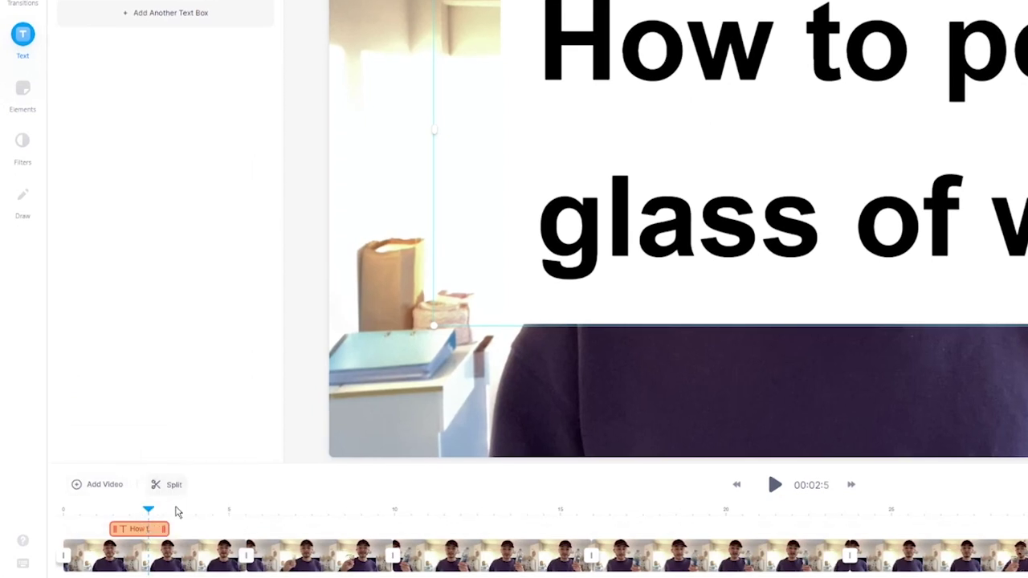
left_click(178, 512)
right_click(177, 512)
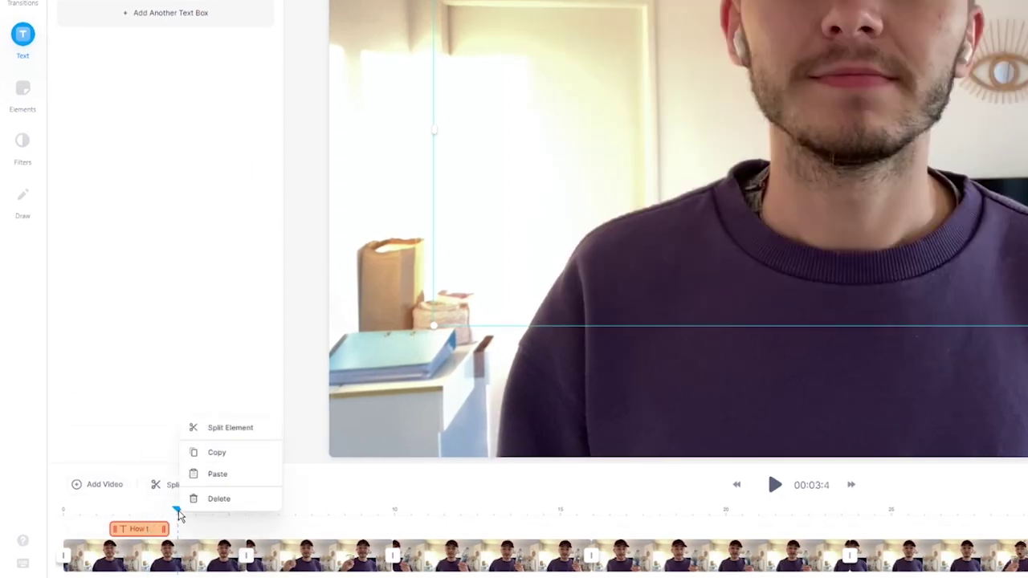
left_click(219, 474)
left_click_drag(211, 512, 197, 513)
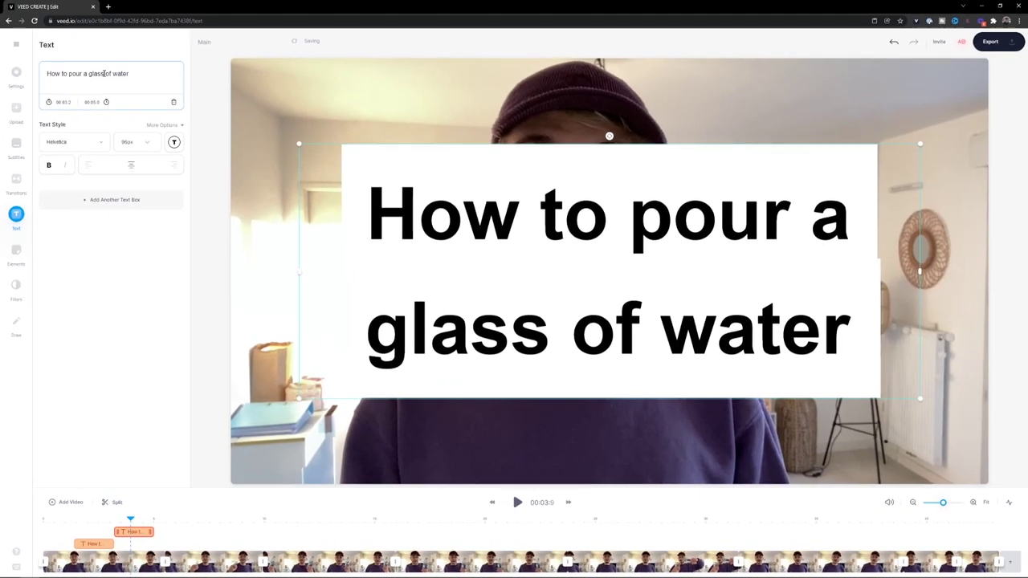
Change the duplicated title's text to "STEP 1" and set its text style to Normal.
triple_click(105, 65)
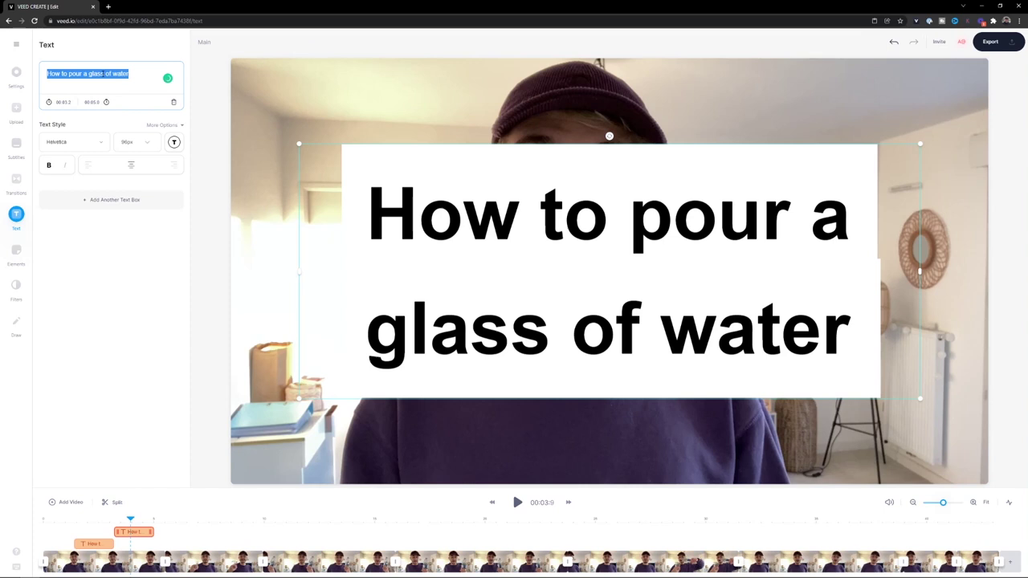
type("STEP")
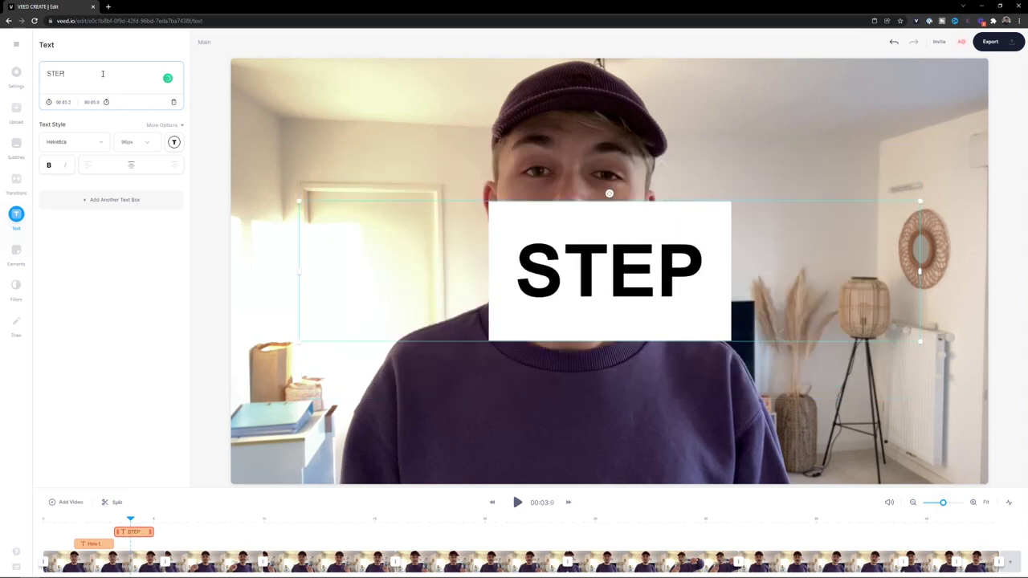
type(" 1")
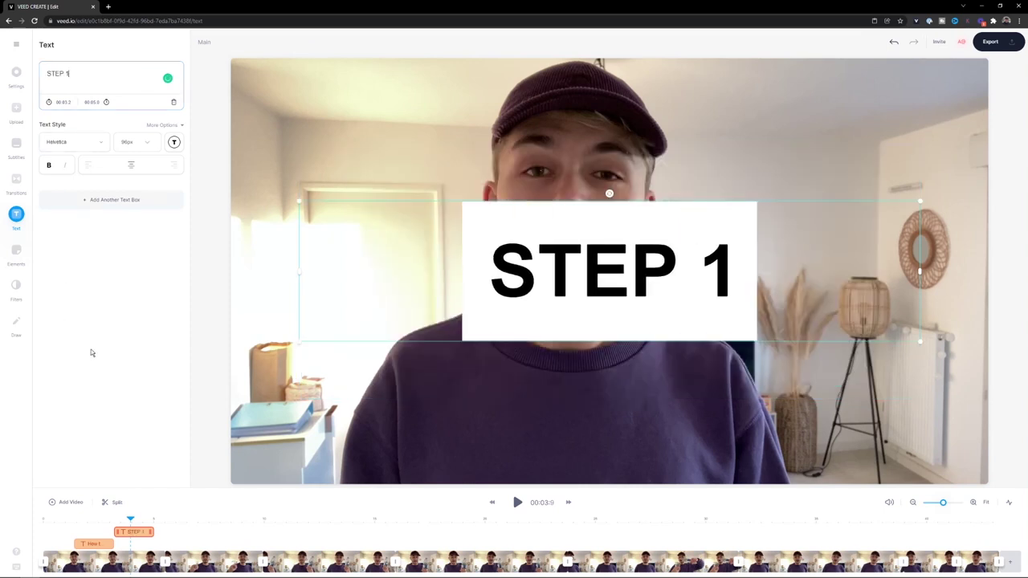
left_click(159, 126)
left_click(104, 211)
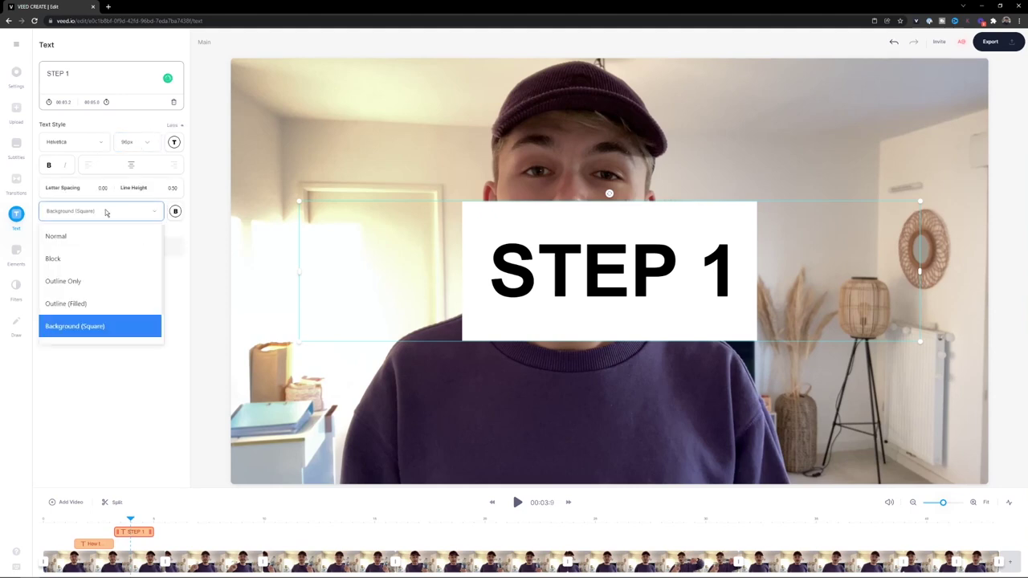
left_click(72, 242)
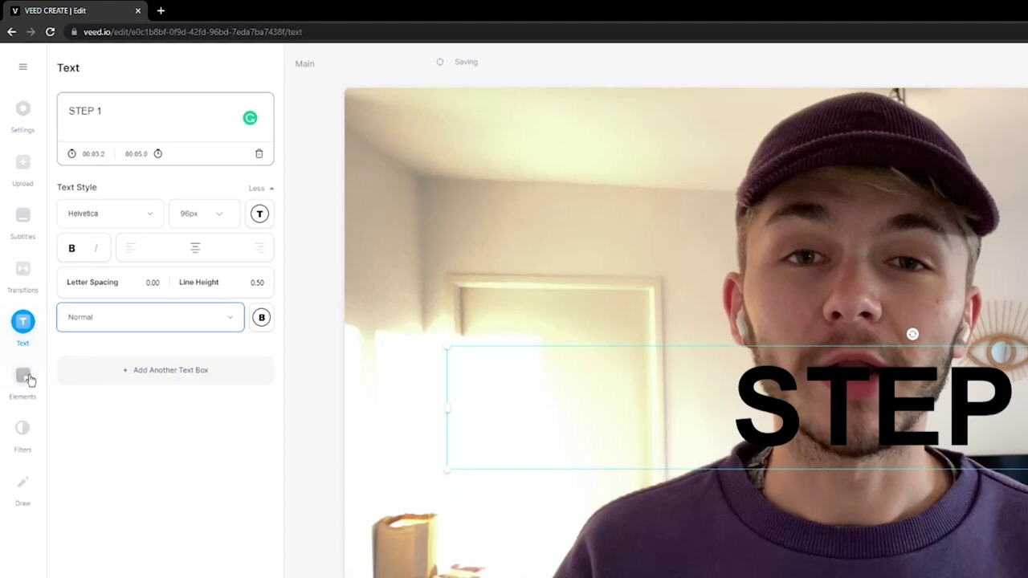
Add a filled square shape at 00:03:9 and enlarge it to cover the whole video frame.
left_click(24, 377)
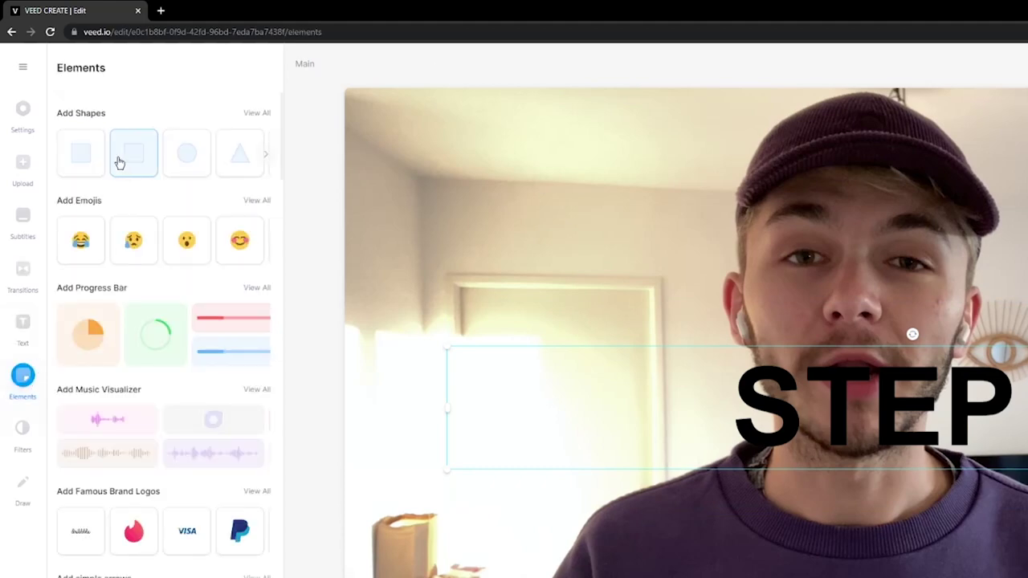
left_click(93, 159)
left_click_drag(610, 265, 981, 479)
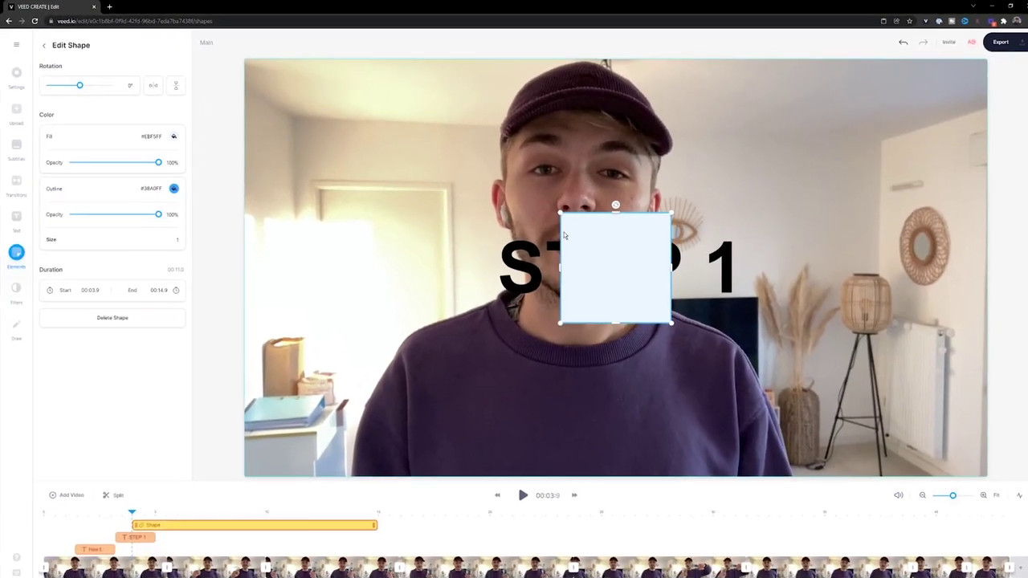
Set the shape's outline and fill to black (#000000) and place it beneath the "STEP 1" text from 00:03.2 to 00:05.0.
left_click(172, 187)
left_click(132, 276)
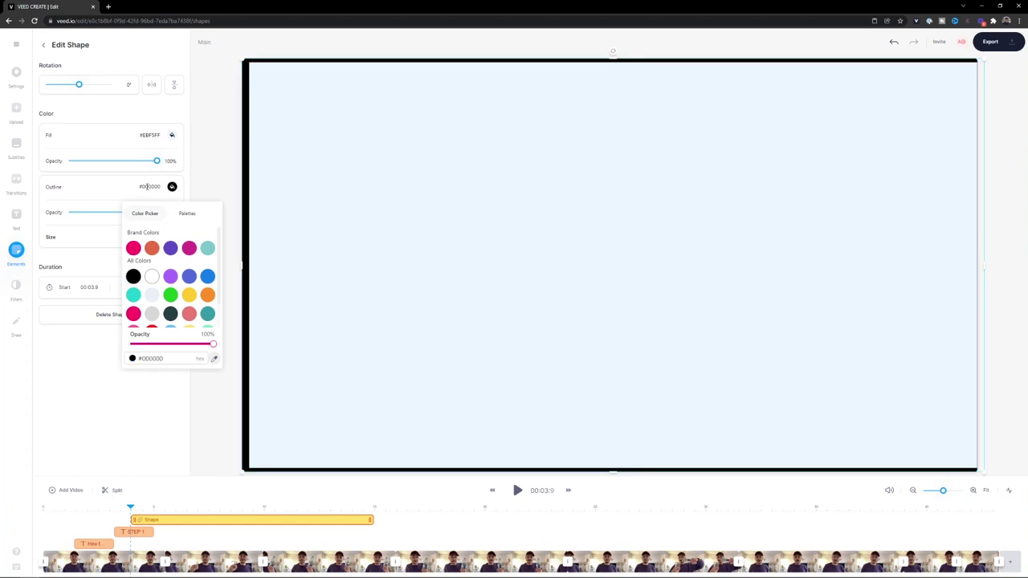
left_click(172, 136)
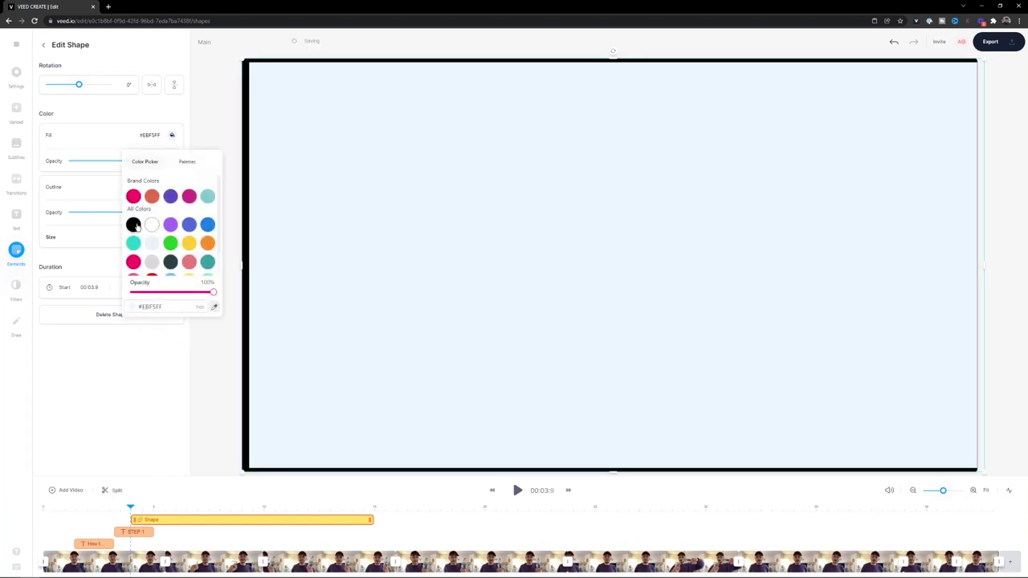
left_click(134, 226)
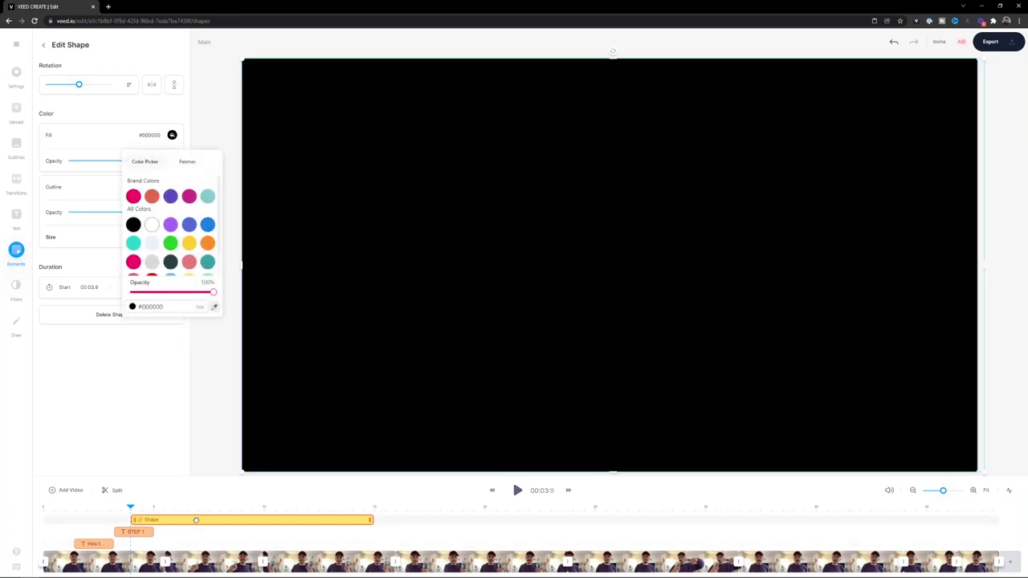
left_click_drag(476, 504, 206, 522)
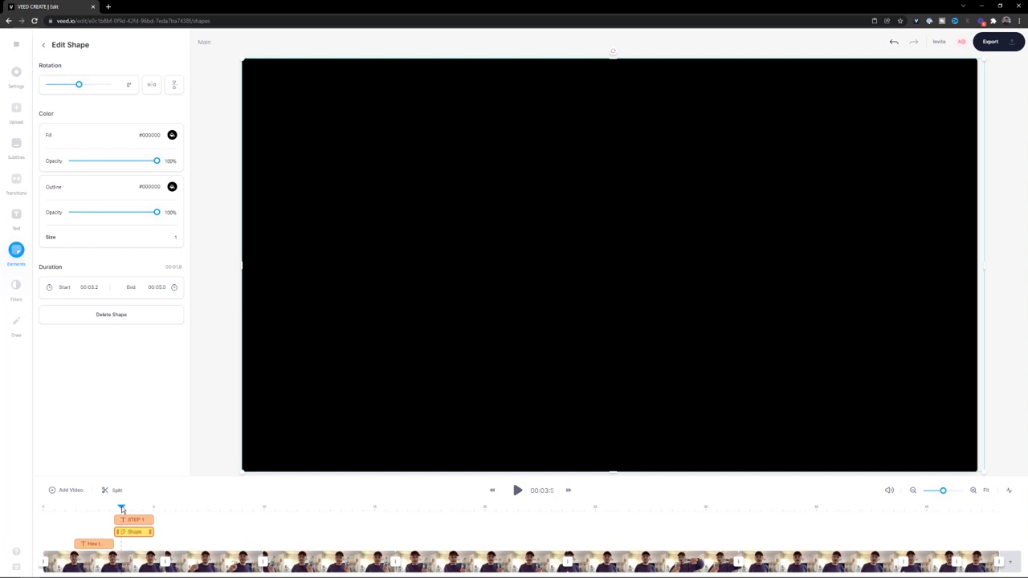
Set the colour of the "STEP 1" text to white (#FFFFFF).
left_click(133, 519)
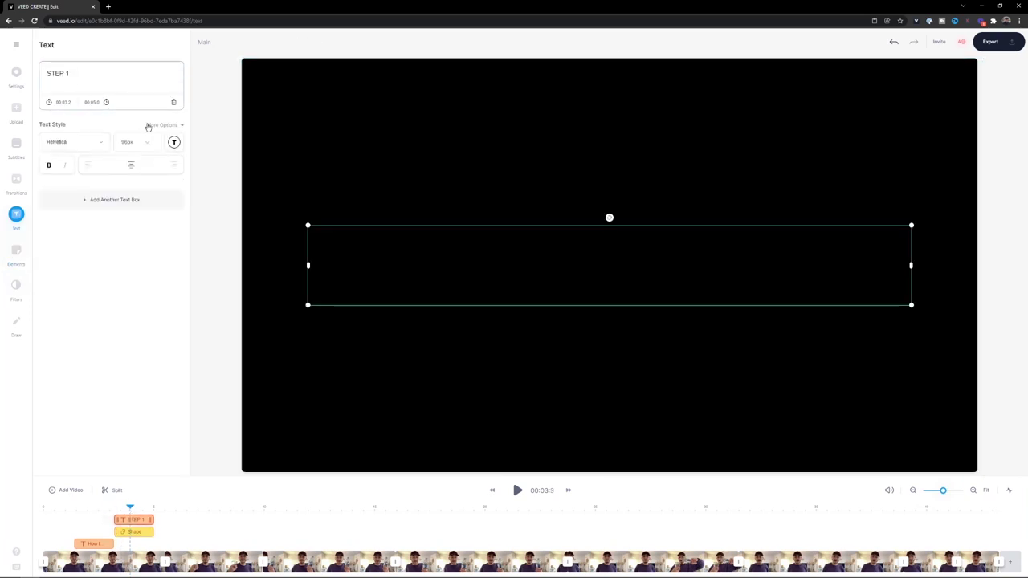
left_click(174, 142)
left_click(152, 233)
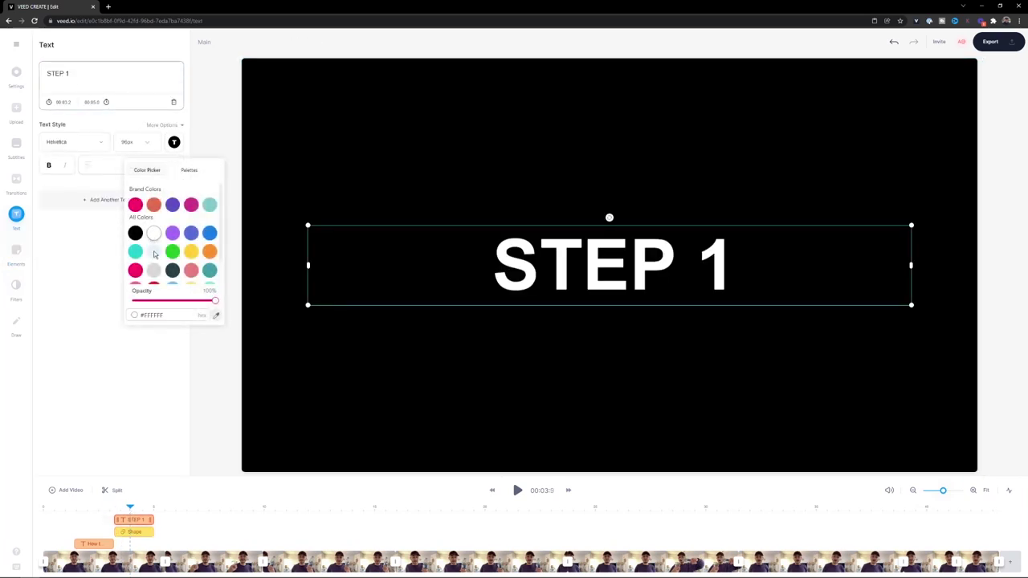
left_click(124, 446)
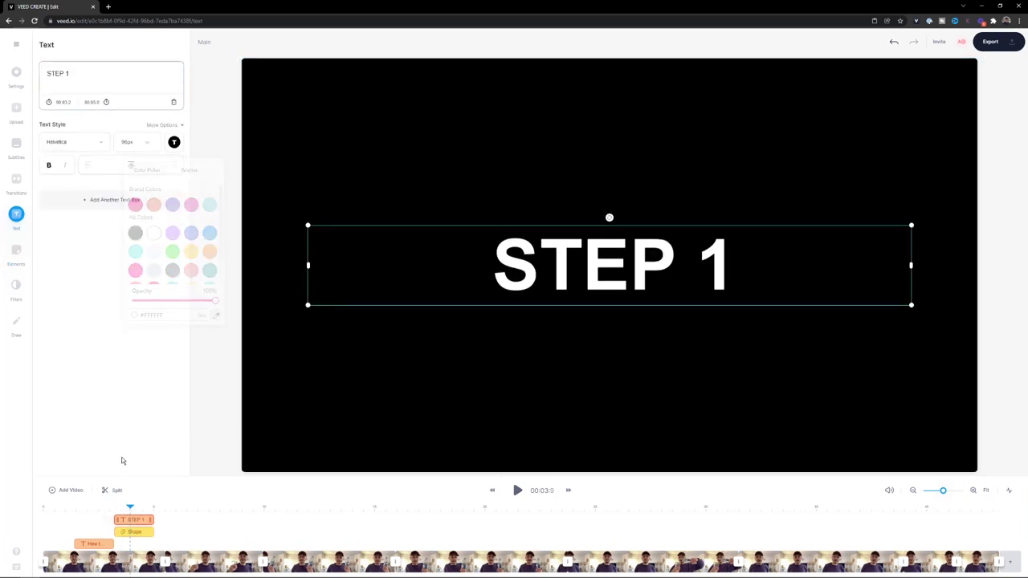
Play back the opening from 00:02.6 and from 00:00.7 to review the headline title and the "STEP 1" card.
left_click(103, 507)
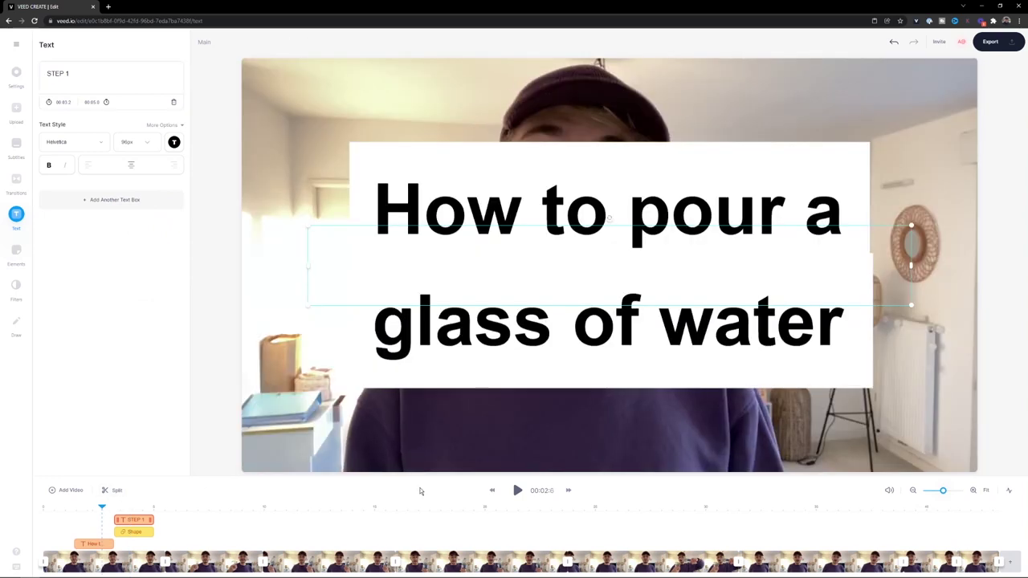
left_click(517, 491)
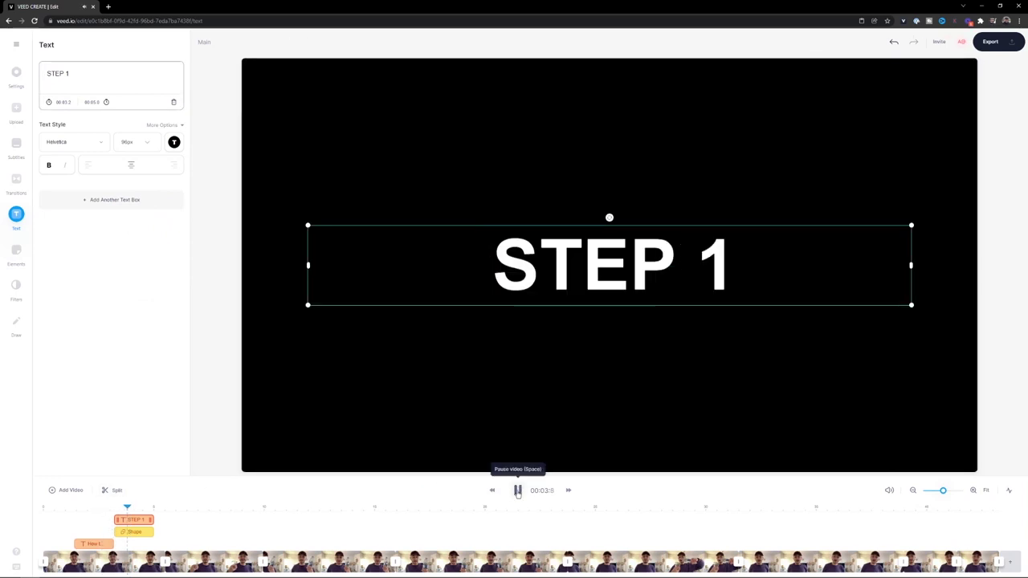
left_click(517, 490)
left_click(57, 507)
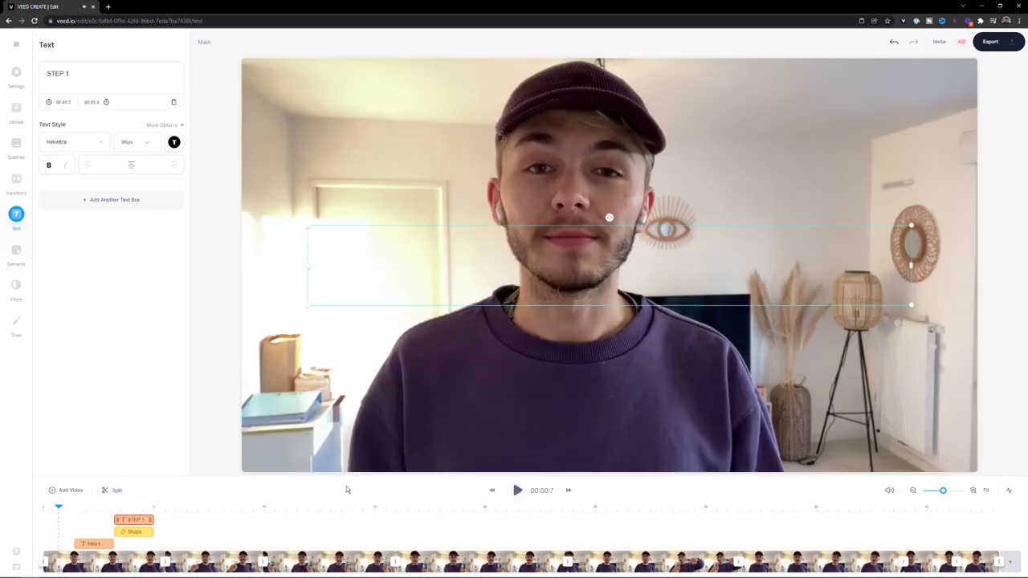
left_click(513, 490)
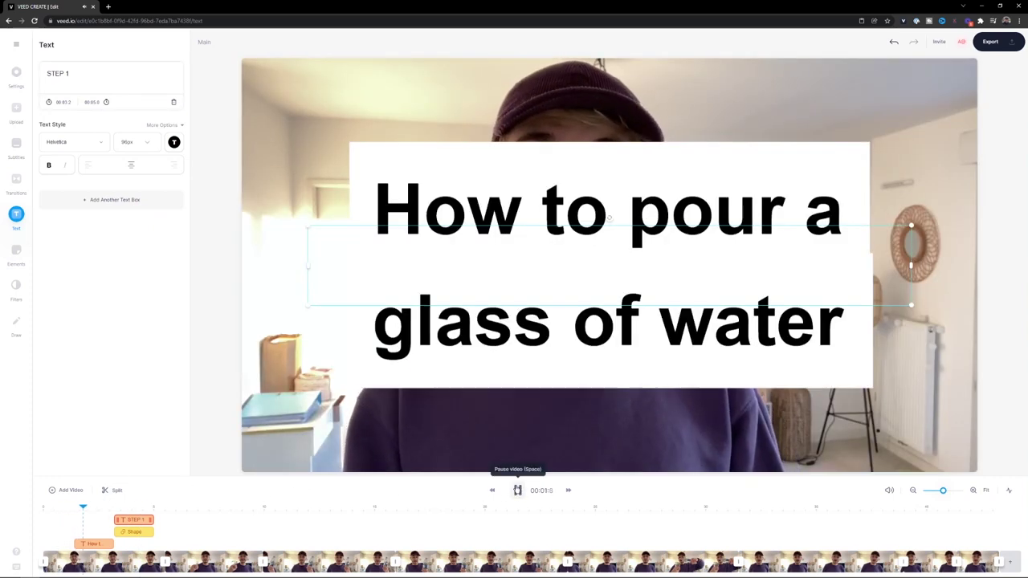
left_click(205, 423)
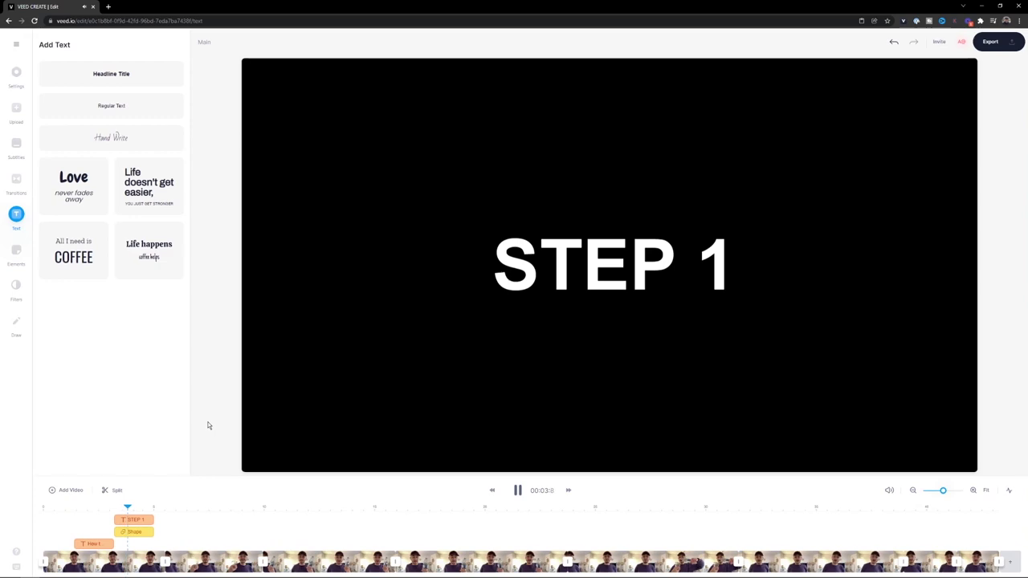
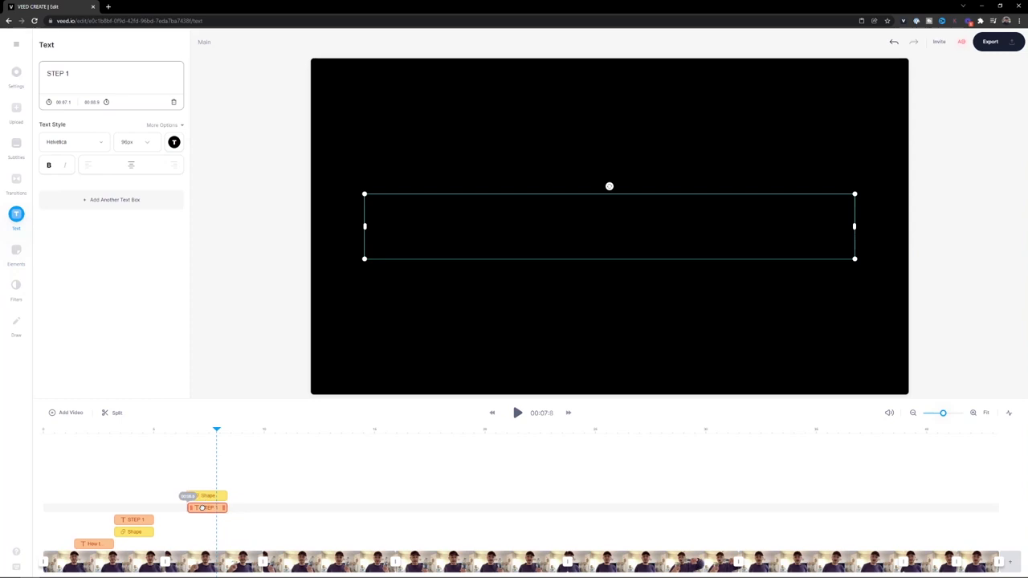
Place the copied "STEP 1" text above the copied black shape, change it to "STEP 2", and play back from 00:06.0.
mouse_move(202, 508)
left_mouse_down()
mouse_move(202, 487)
mouse_move(203, 495)
left_mouse_up()
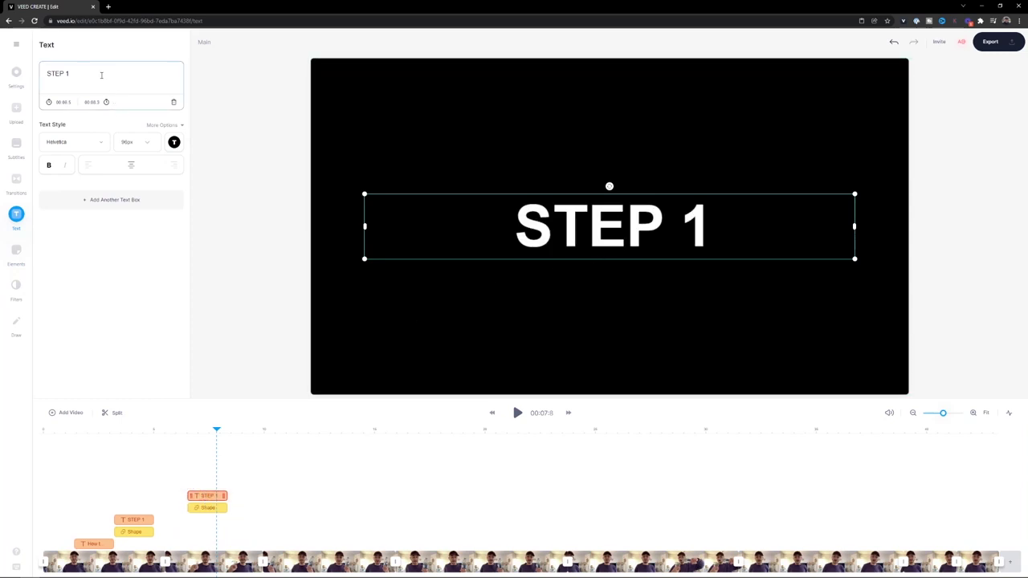
key("BackSpace")
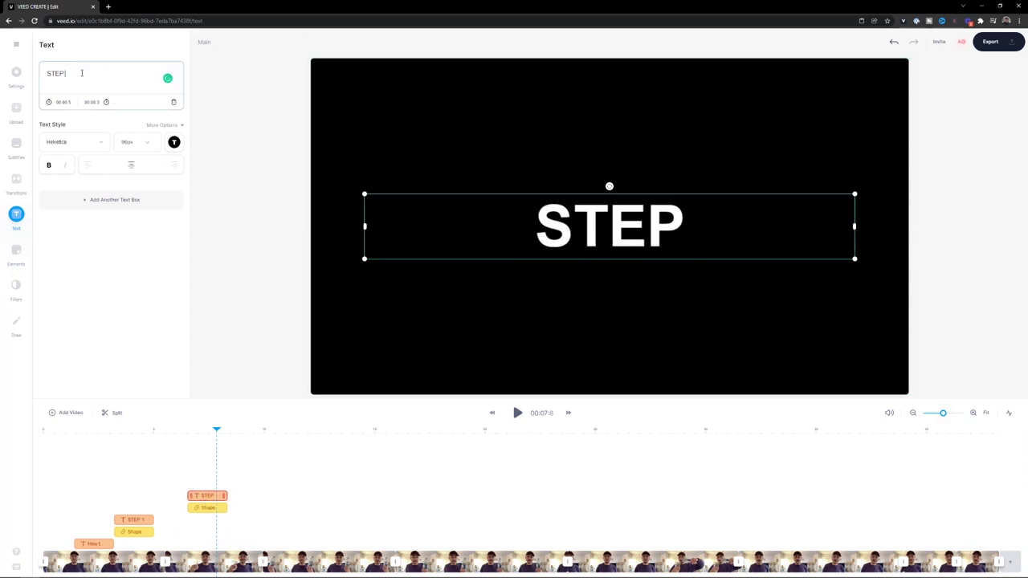
type("2")
left_click(178, 429)
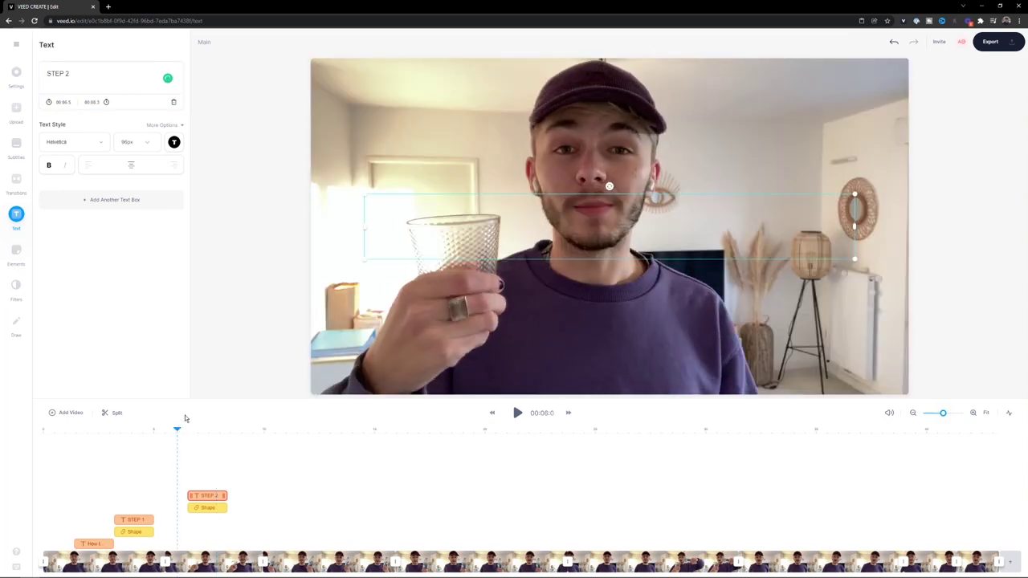
left_click(515, 412)
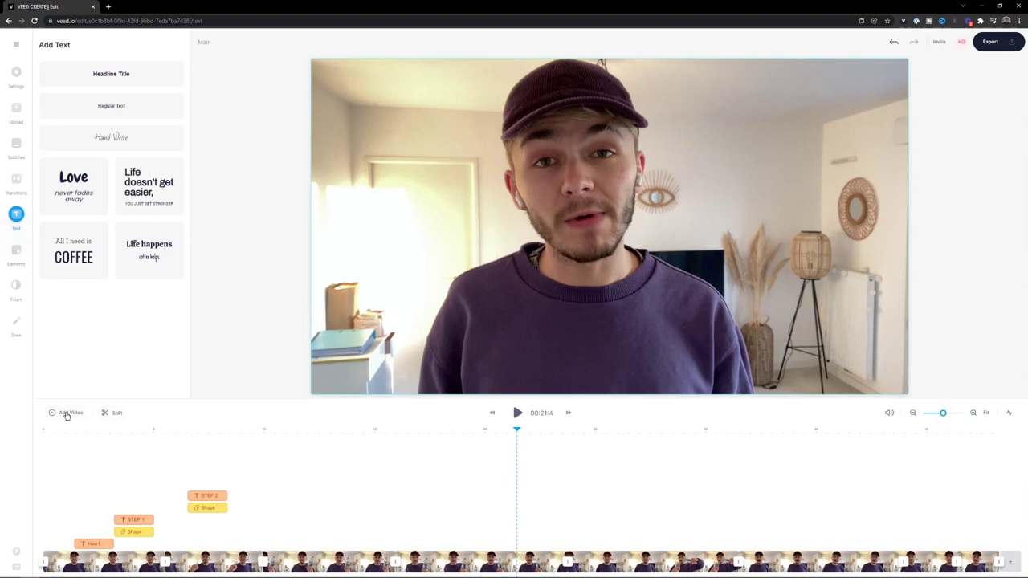
Upload the video Glass in sink.MOV and place it on a layer above the main footage, starting at about 00:13.4.
left_click(67, 414)
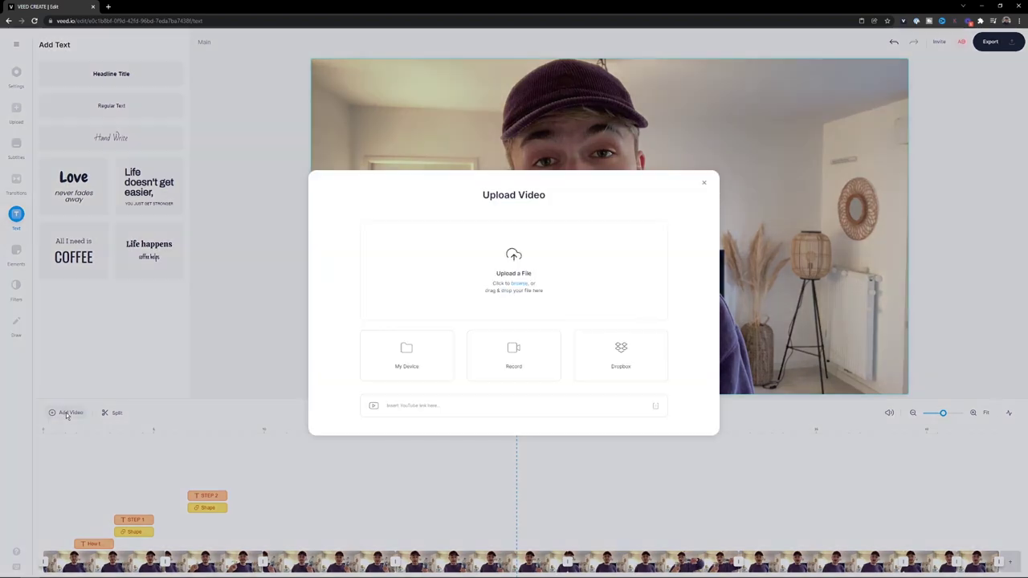
left_click(473, 264)
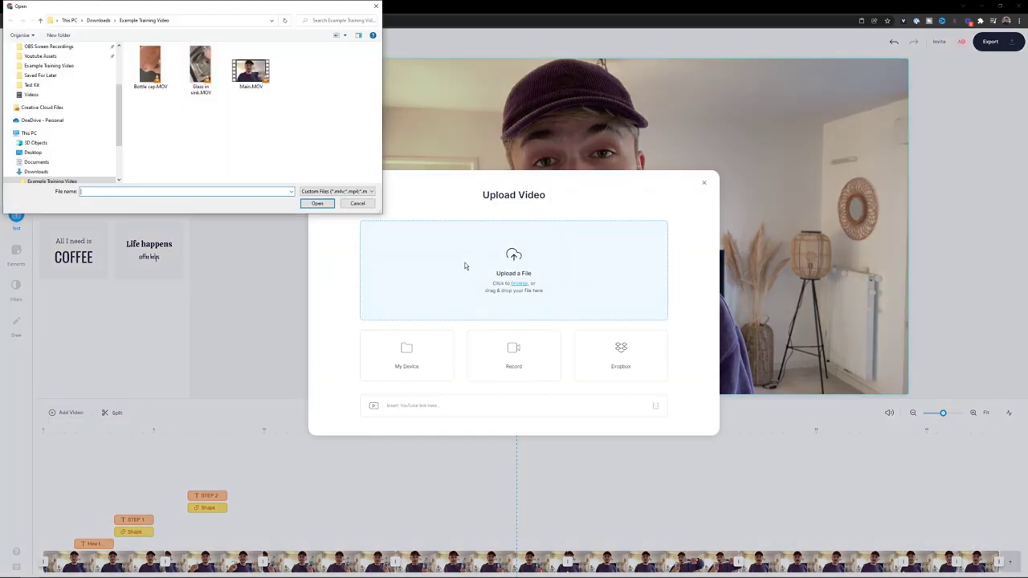
left_click(200, 69)
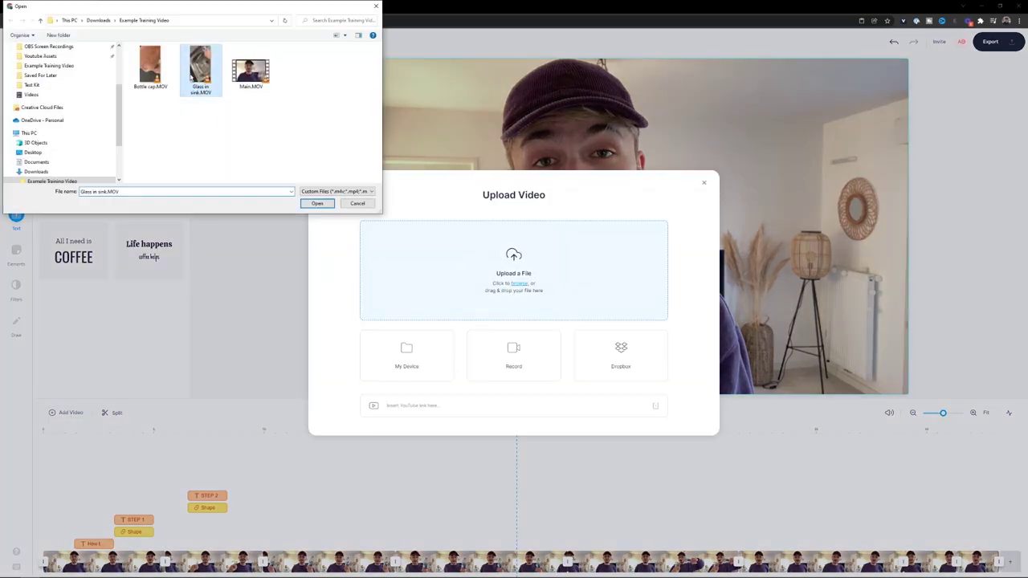
left_click(309, 205)
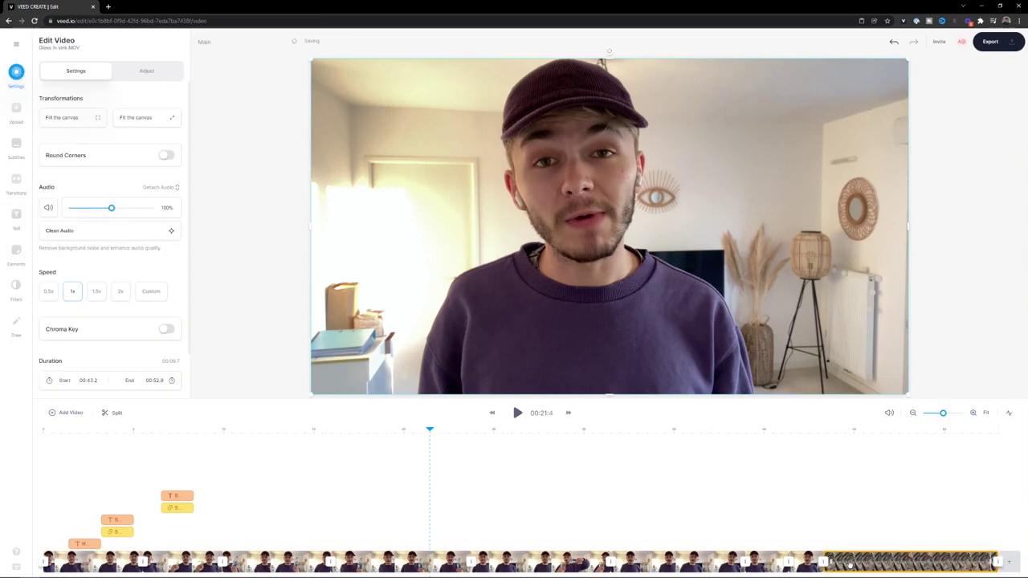
left_click_drag(911, 560, 319, 549)
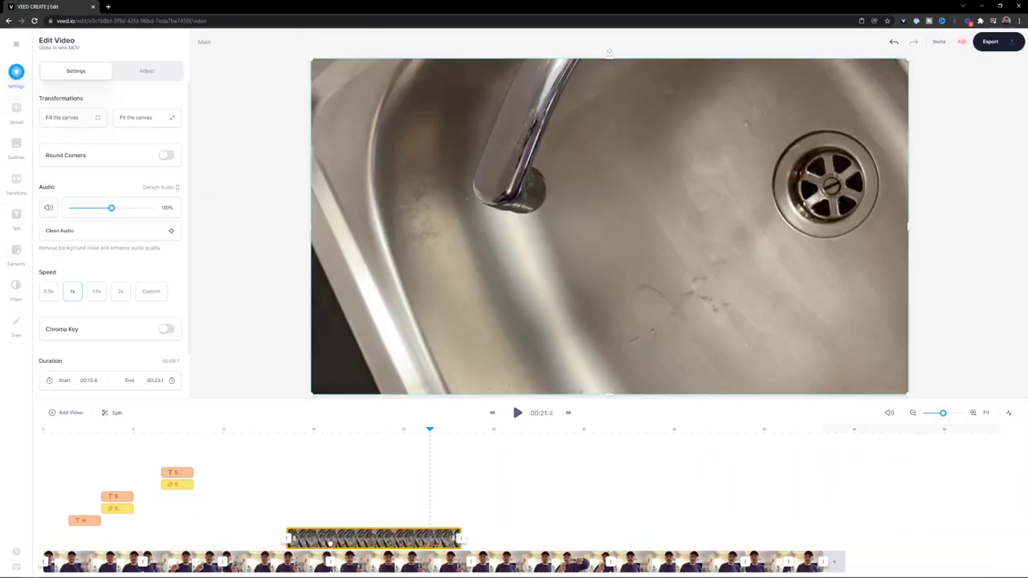
Find where the water is running into the glass and trim the start of the sink clip to 00:18.8.
left_click(377, 430)
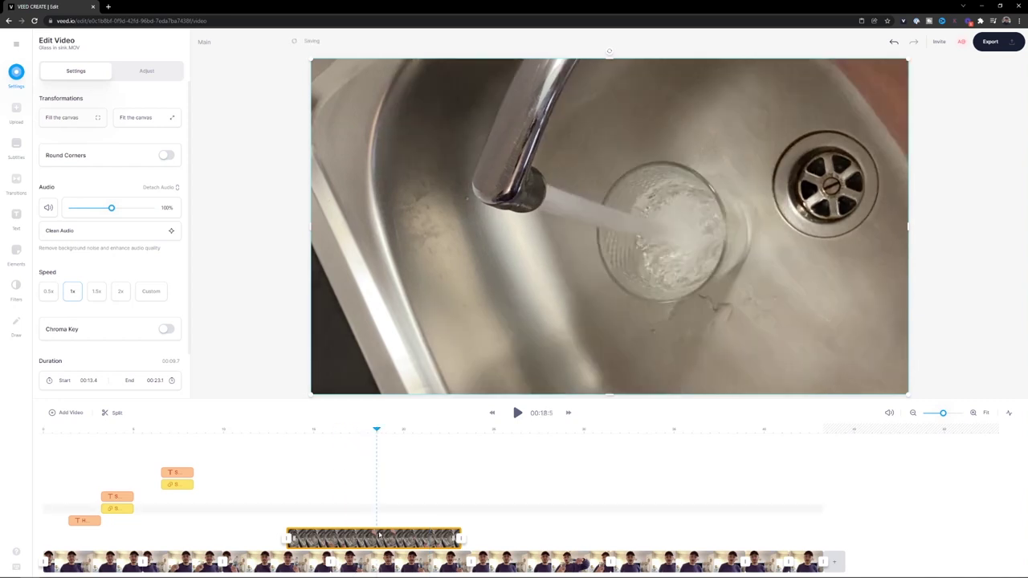
left_click(360, 430)
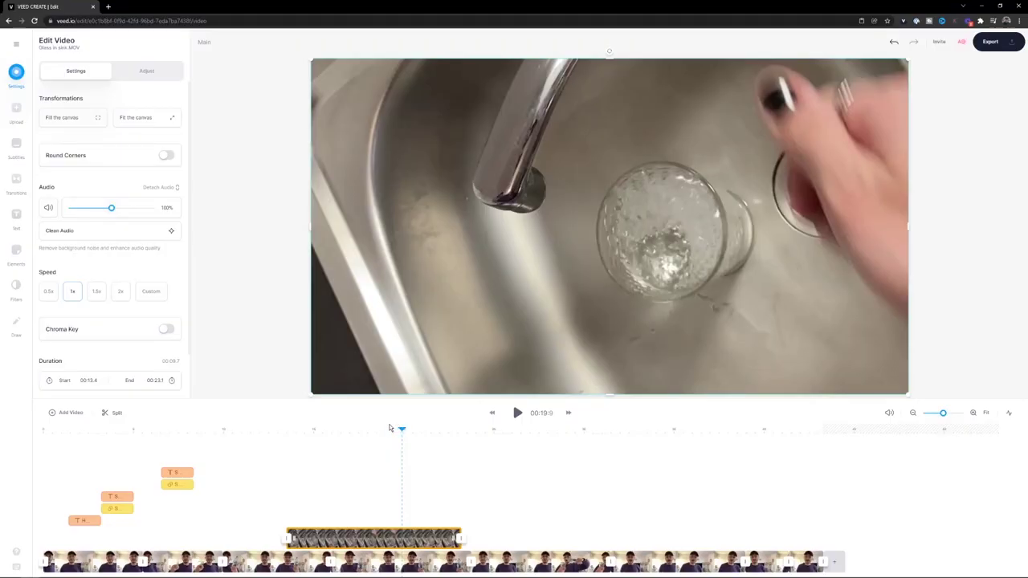
left_click(384, 429)
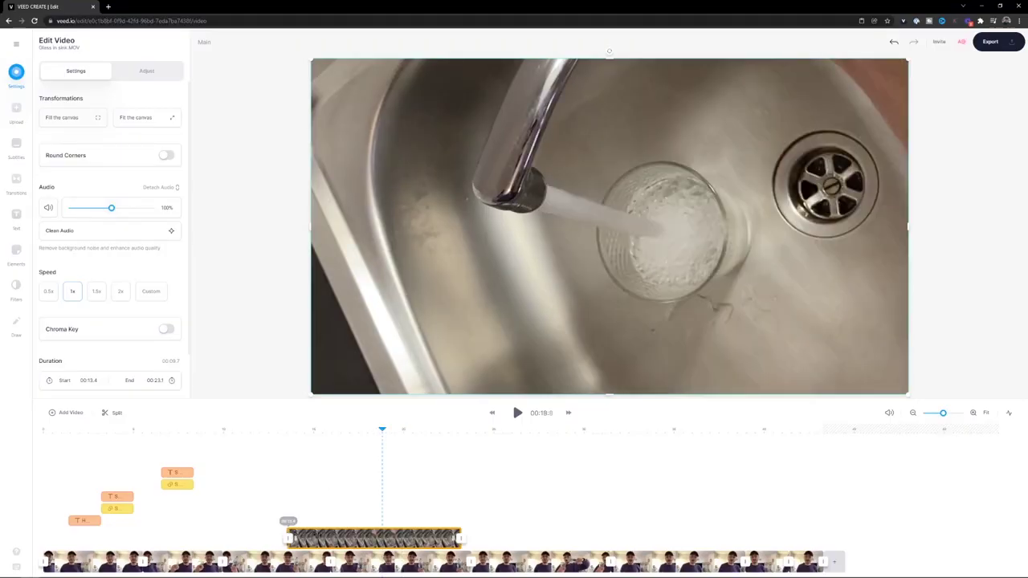
left_click_drag(289, 538, 382, 537)
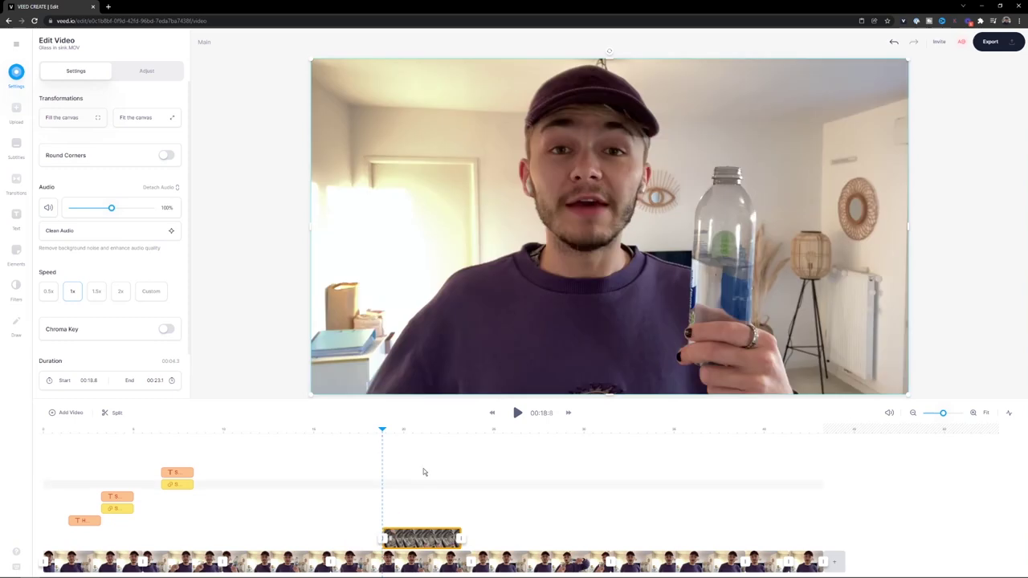
Rotate the sink clip 90° clockwise and enlarge it to cover the whole video frame.
left_click(394, 428)
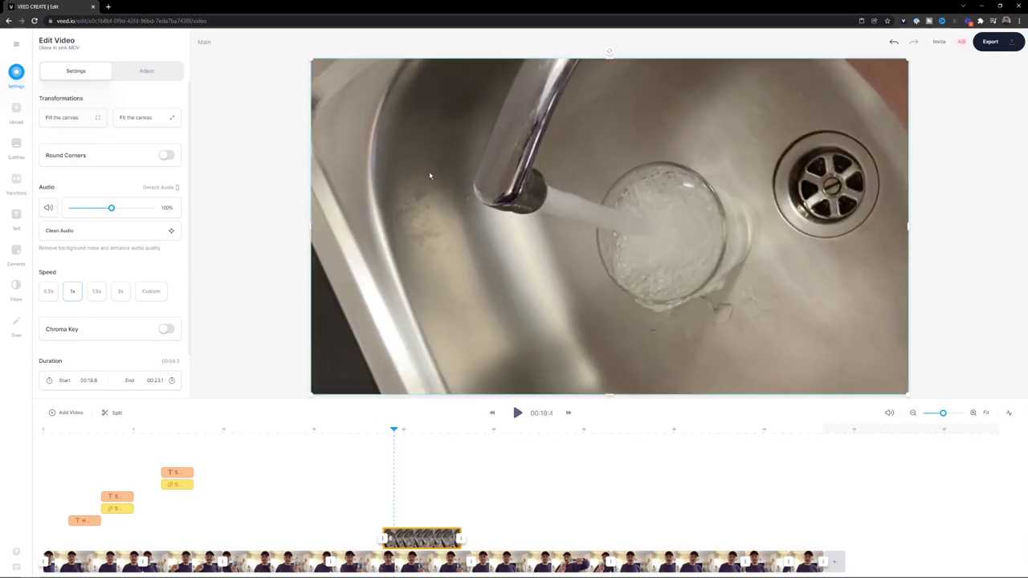
left_click_drag(599, 56, 312, 227)
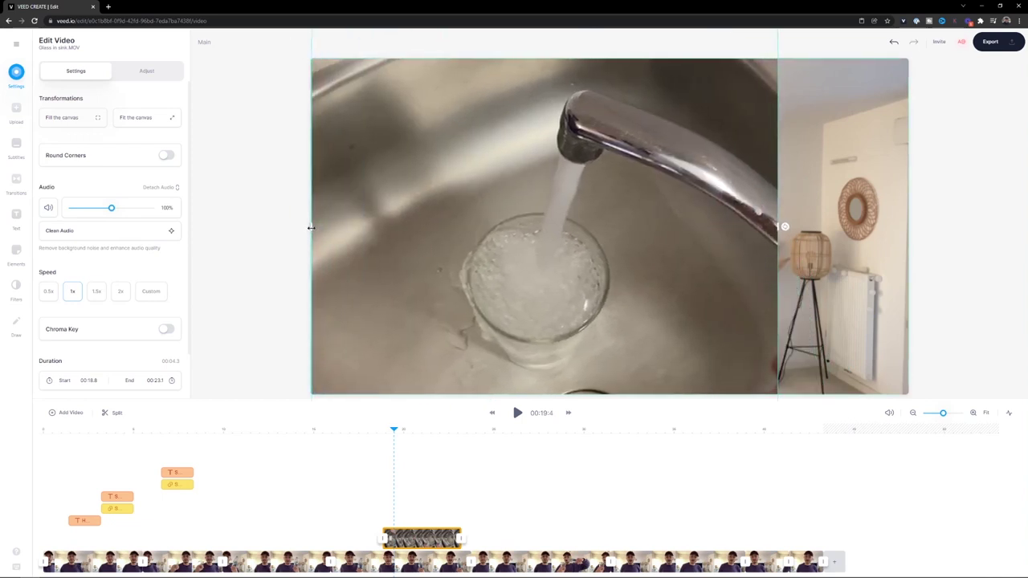
left_click_drag(775, 228, 907, 227)
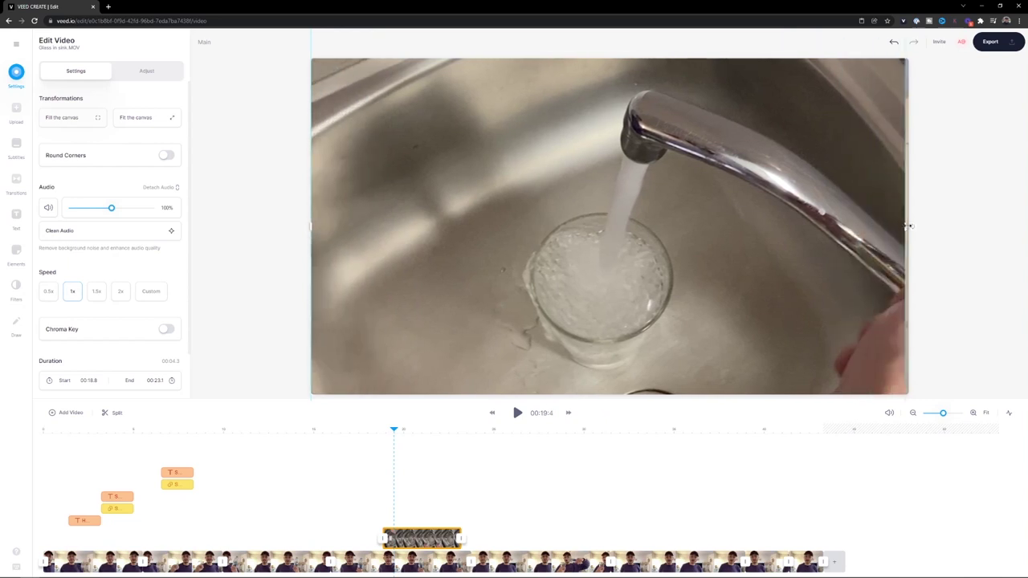
Move the sink clip to start at 00:20.7 and play back from 00:19.1 to check its timing.
left_click_drag(402, 538, 436, 537)
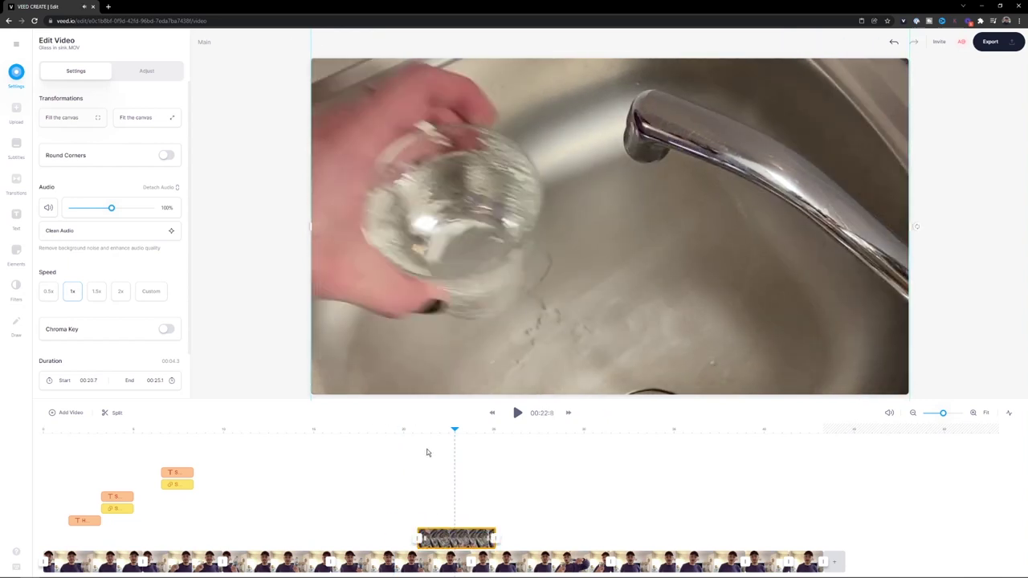
left_click(390, 430)
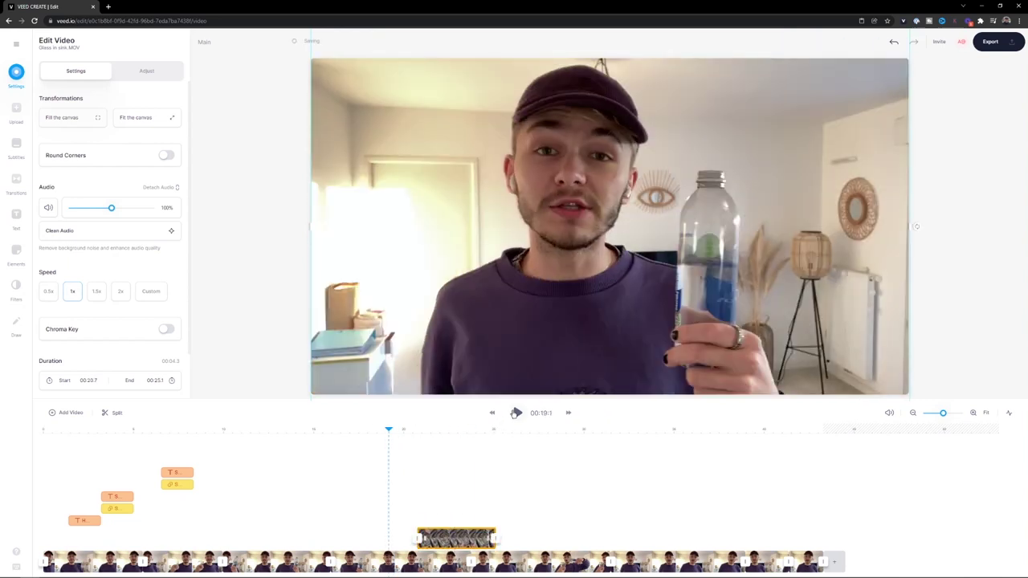
left_click(515, 413)
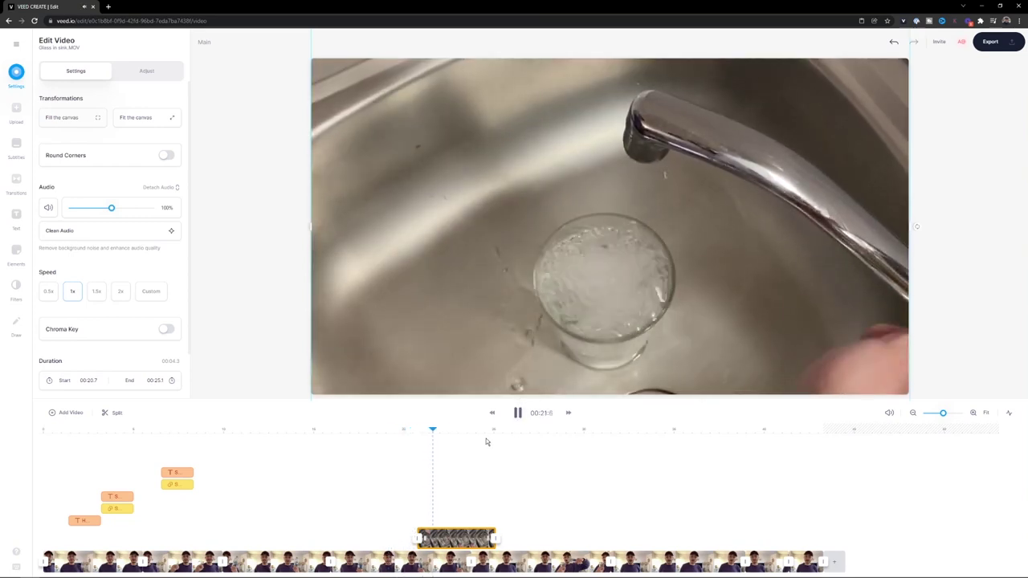
left_click(521, 412)
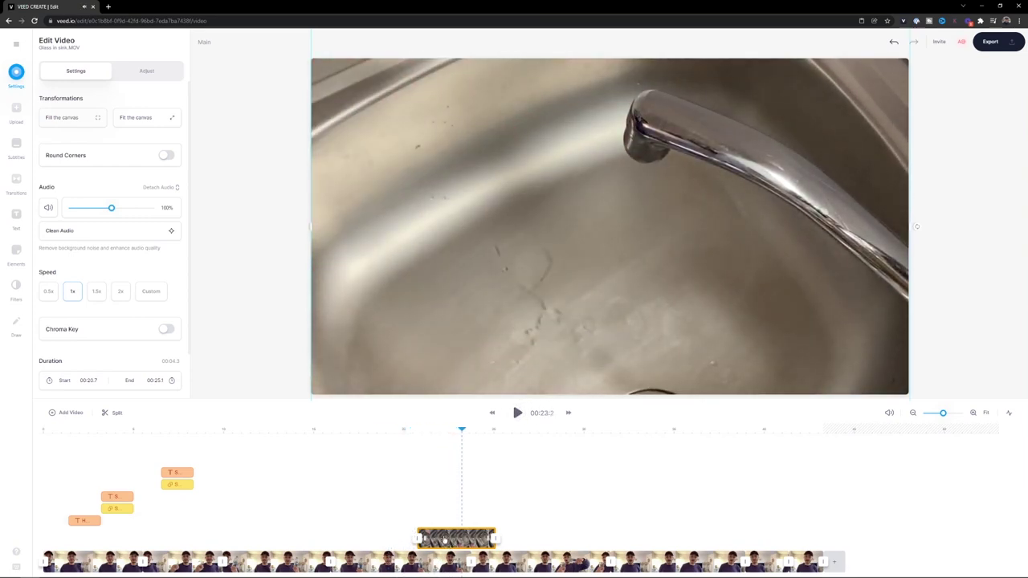
Adjust the sink clip to start at 00:20.9, preview it, and trim its end to 00:23.6.
mouse_move(456, 537)
left_mouse_down()
mouse_move(491, 537)
mouse_move(453, 537)
left_mouse_up()
left_click(425, 434)
left_click(406, 433)
left_click(518, 412)
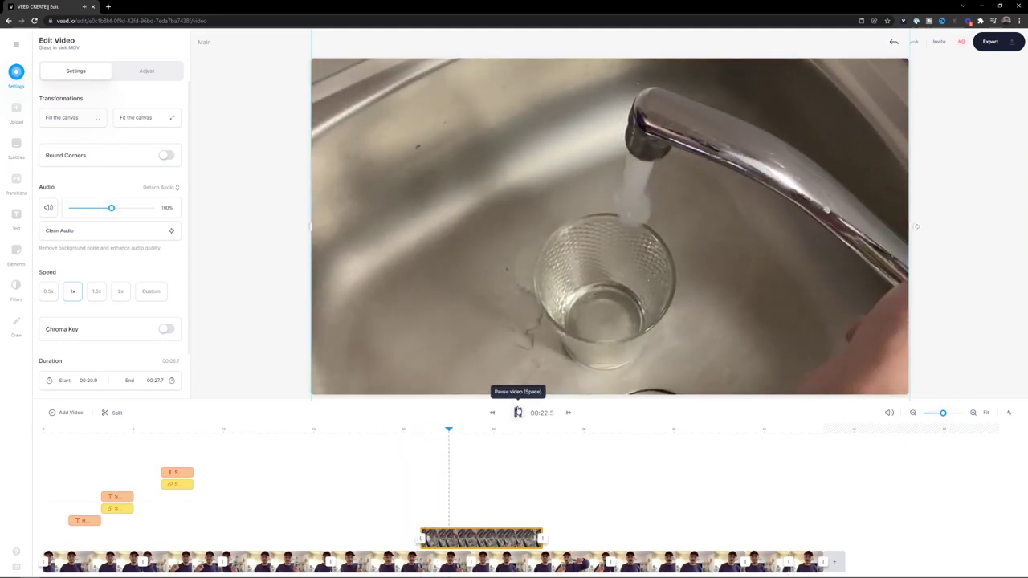
left_click(518, 412)
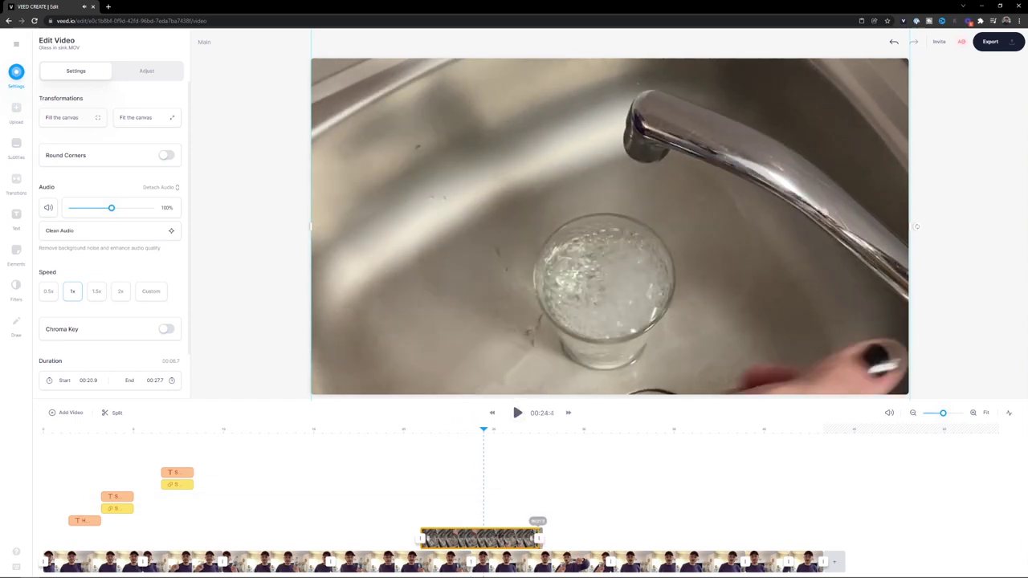
left_click_drag(483, 538, 469, 538)
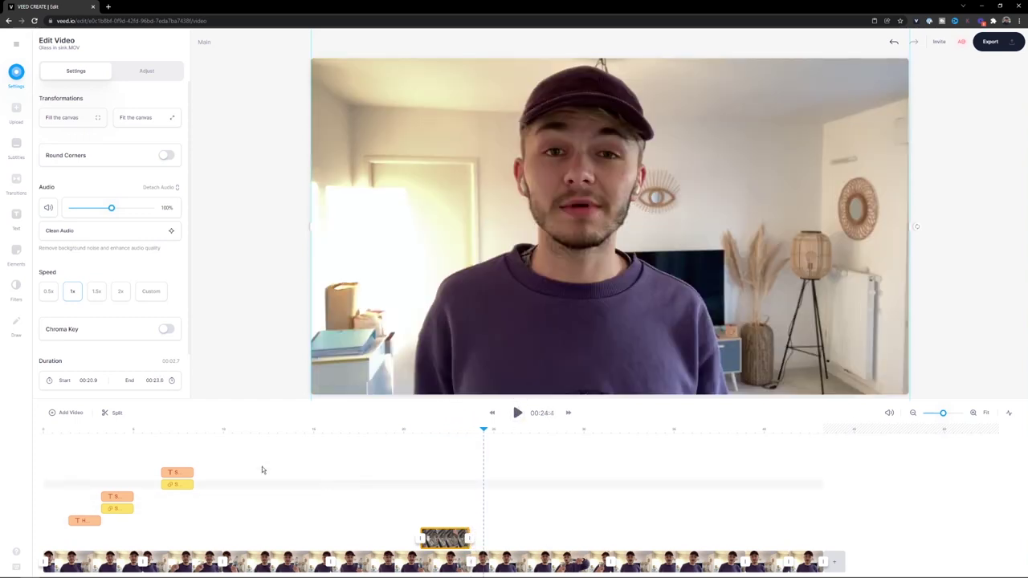
Copy the black shape of the "STEP 2" card and paste it just after the sink clip.
right_click(184, 486)
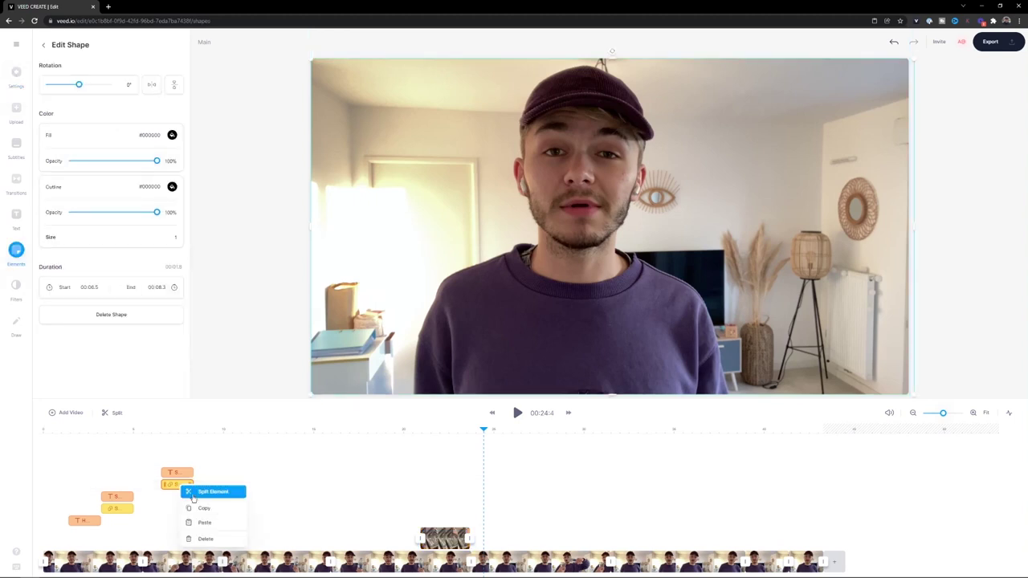
left_click_drag(482, 431, 471, 434)
right_click(477, 484)
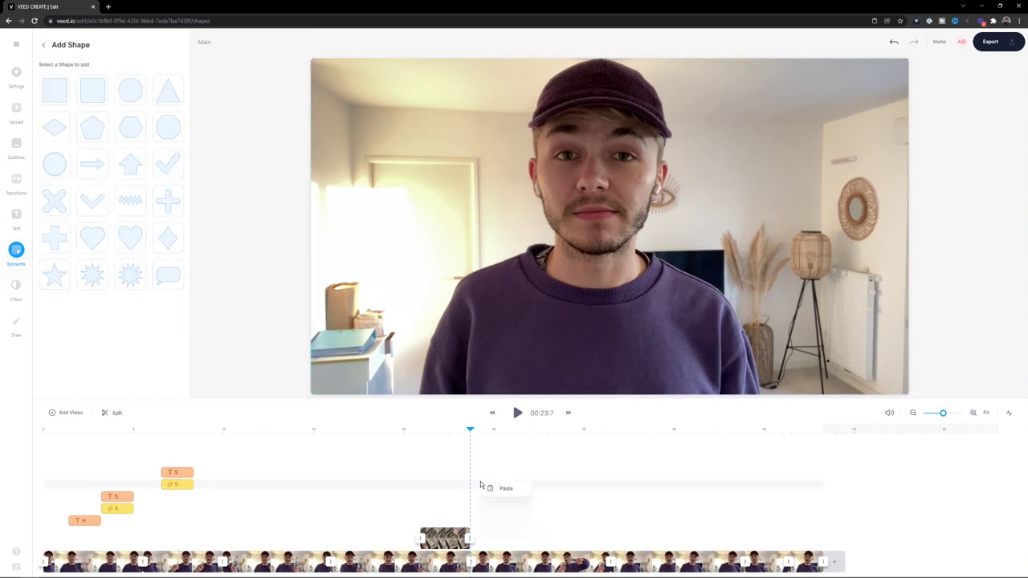
left_click(489, 487)
Copy the "STEP 2" text above the pasted black shape and align both to run from 00:23.7 to 00:25.5.
right_click(184, 470)
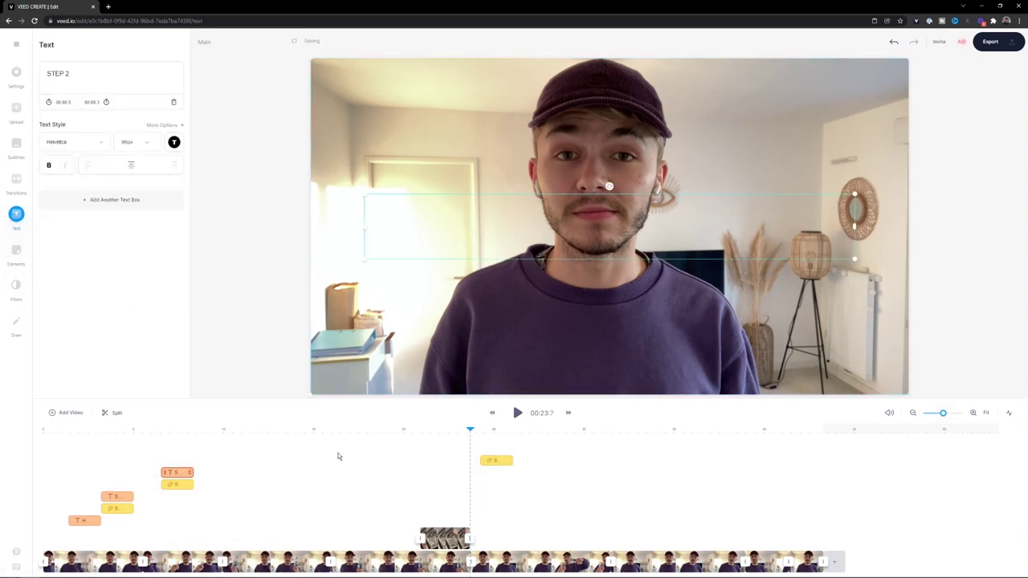
left_click(480, 431)
right_click(482, 447)
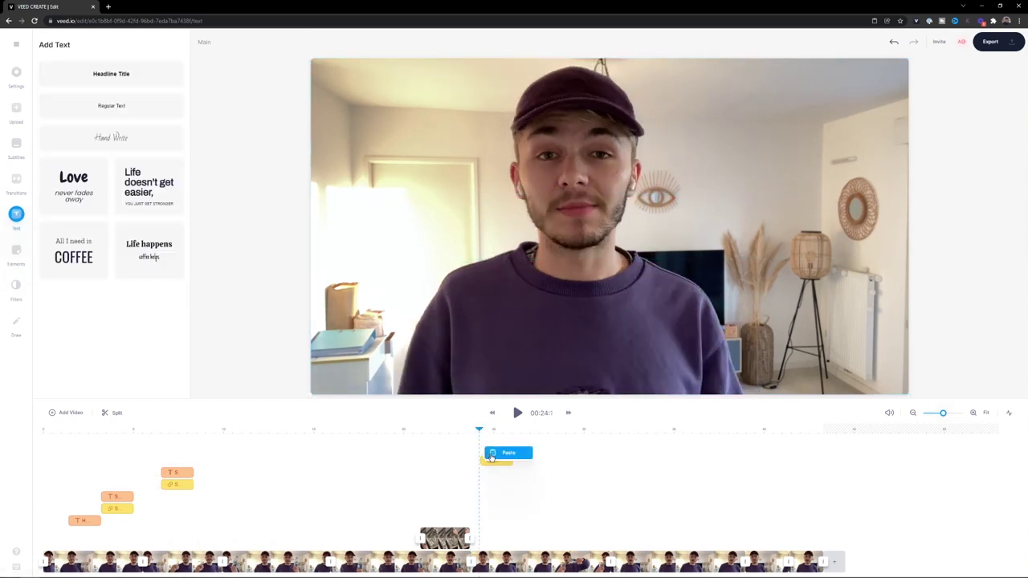
left_click(505, 452)
left_click_drag(495, 461, 487, 461)
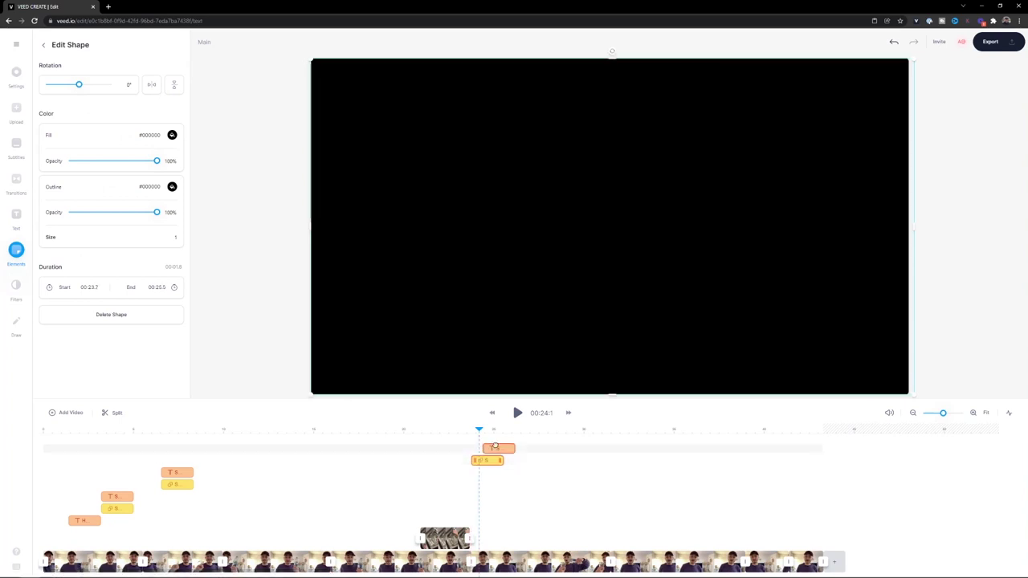
left_click(487, 448)
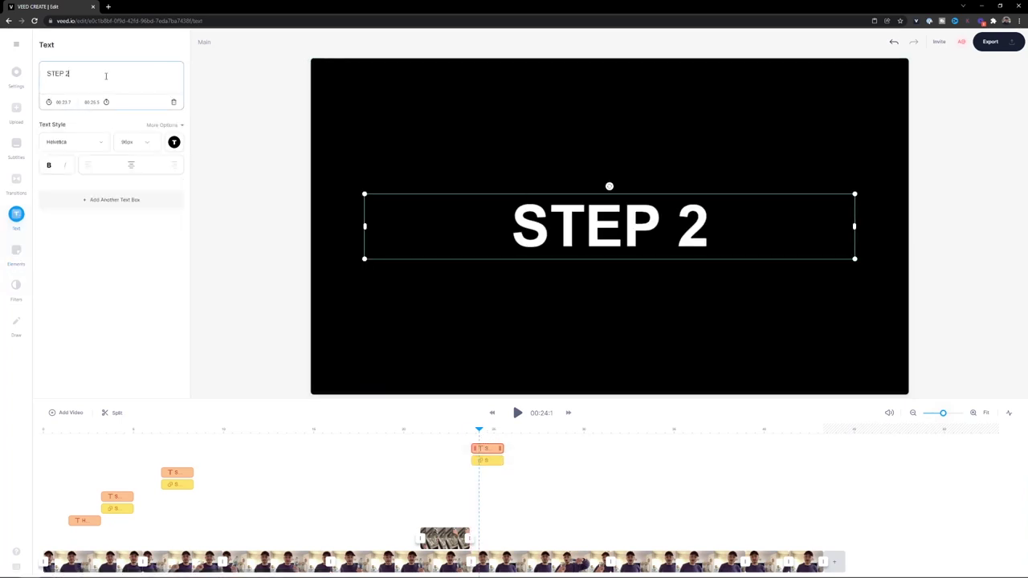
Change the copied title text to "STEP 3" and play the video back to check the card.
key("BackSpace")
type("3")
left_click(514, 413)
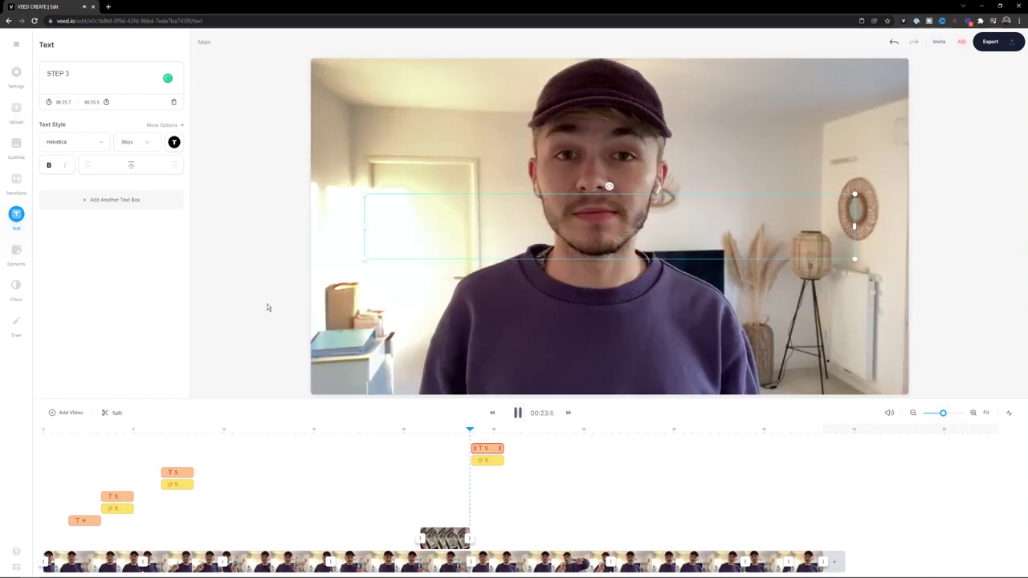
left_click(268, 307)
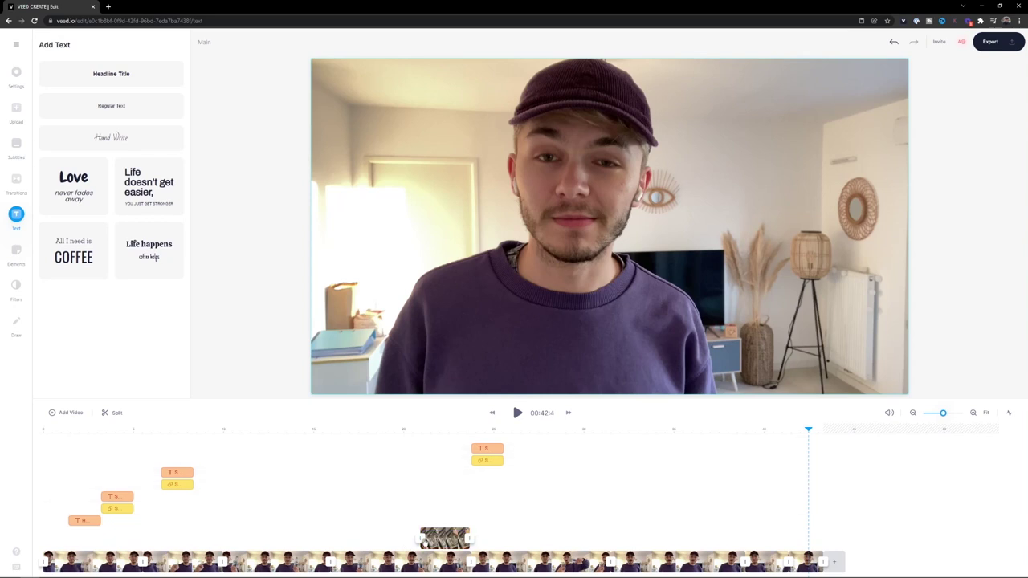
Add a Dissolve transition to the start of the sink clip and preview it from about 00:19.
left_click(414, 432)
mouse_move(414, 432)
left_mouse_down()
mouse_move(439, 433)
mouse_move(406, 432)
left_mouse_up()
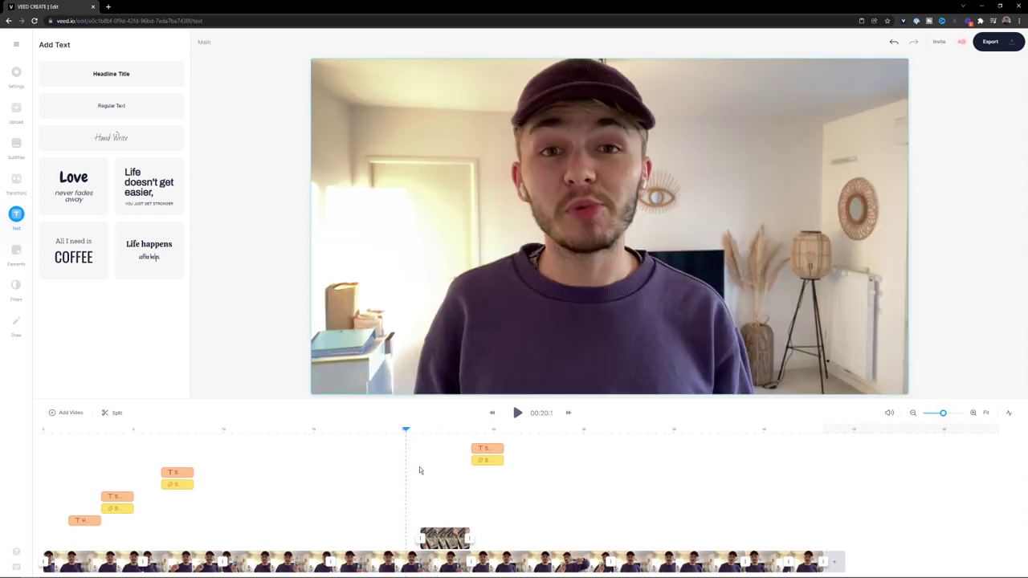
left_click(421, 539)
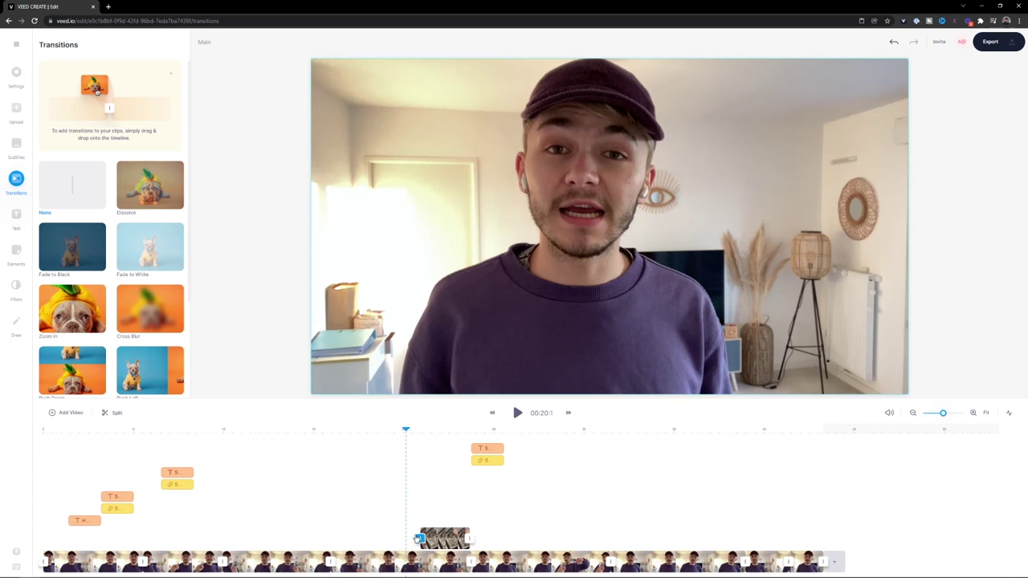
scroll(94, 292, "down", 1)
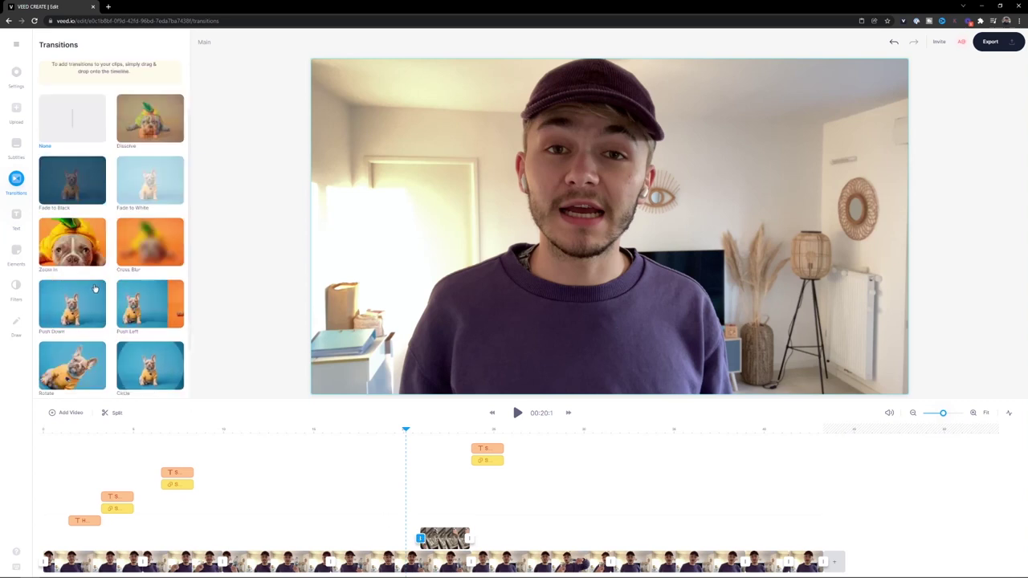
left_click(142, 133)
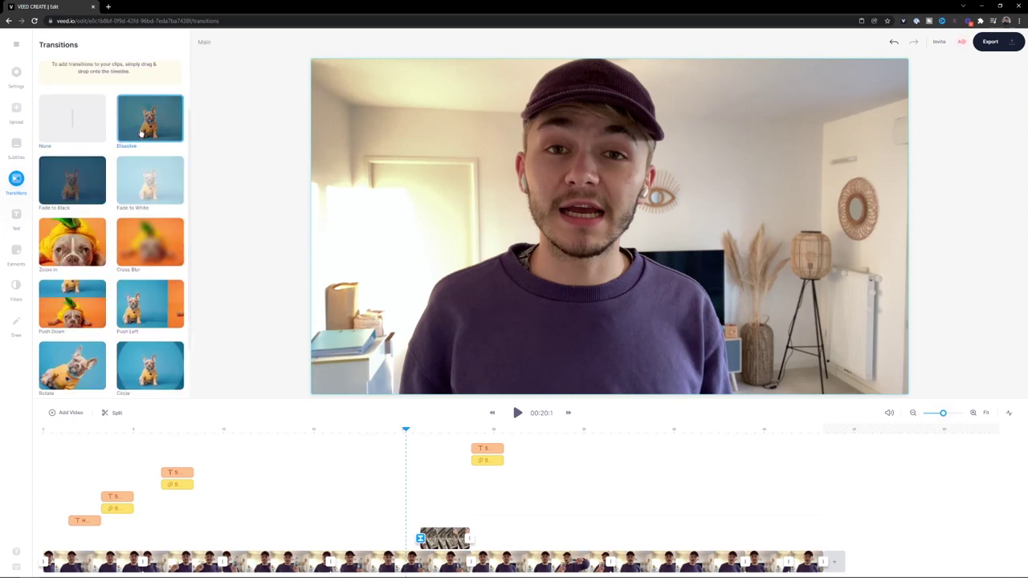
left_click(391, 430)
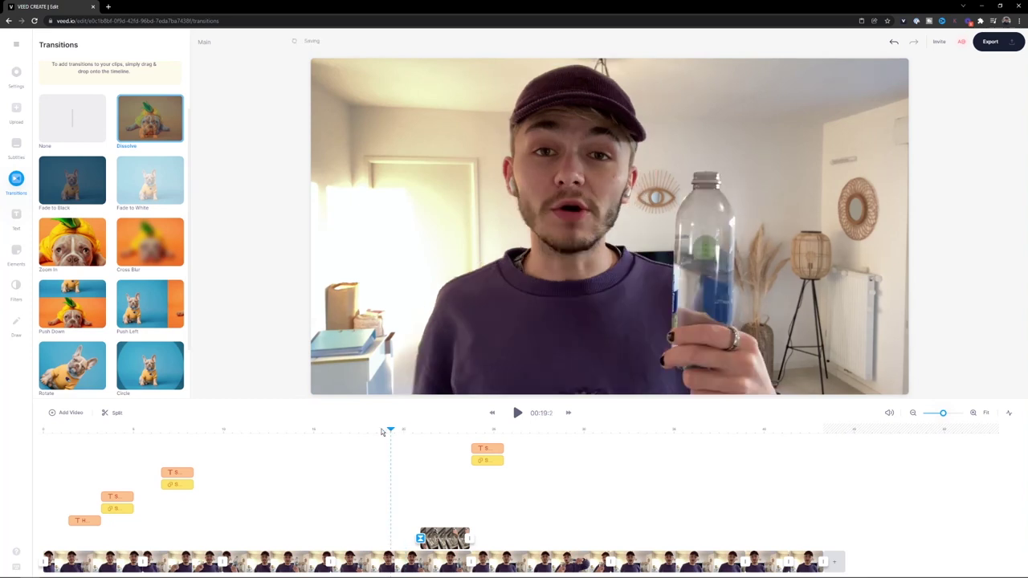
left_click(385, 430)
key("space")
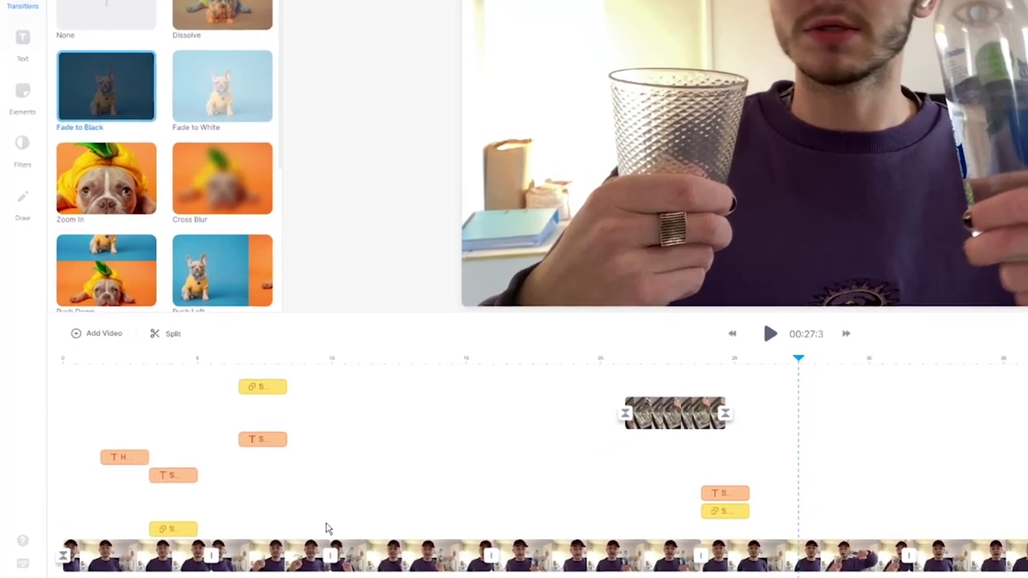
Generate automatic English subtitles for the Main.MOV video.
left_click(333, 555)
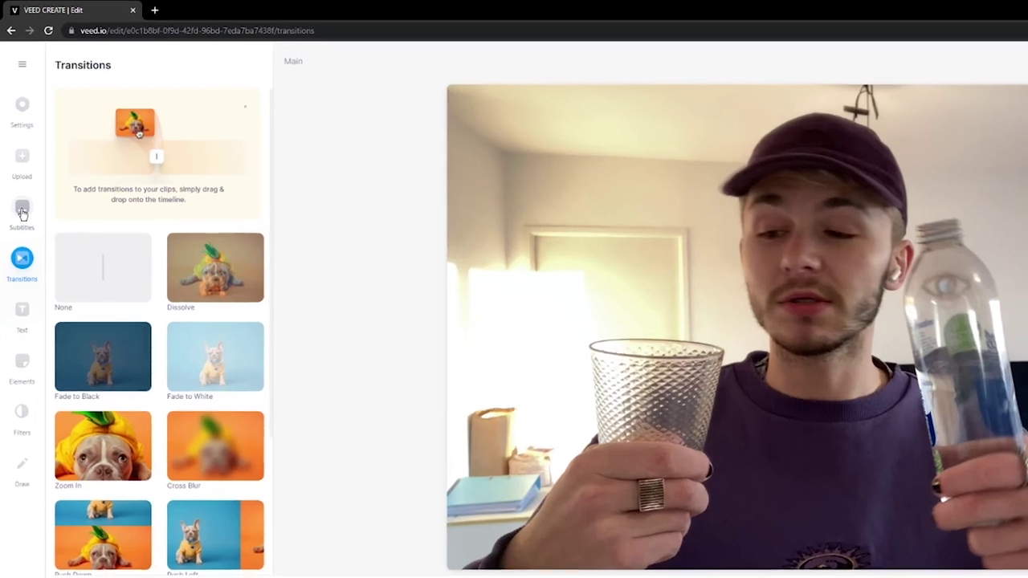
left_click(19, 161)
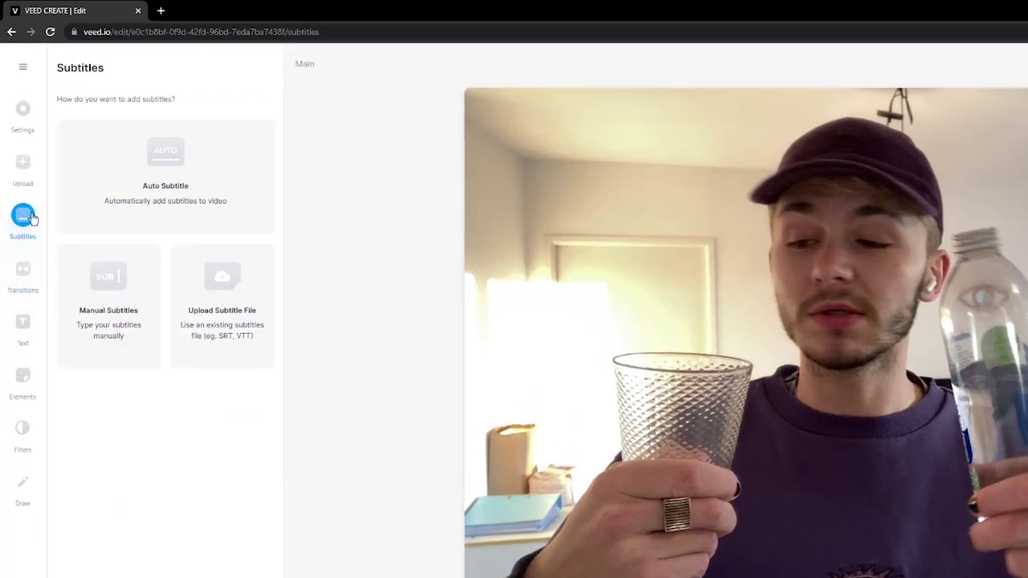
left_click(119, 170)
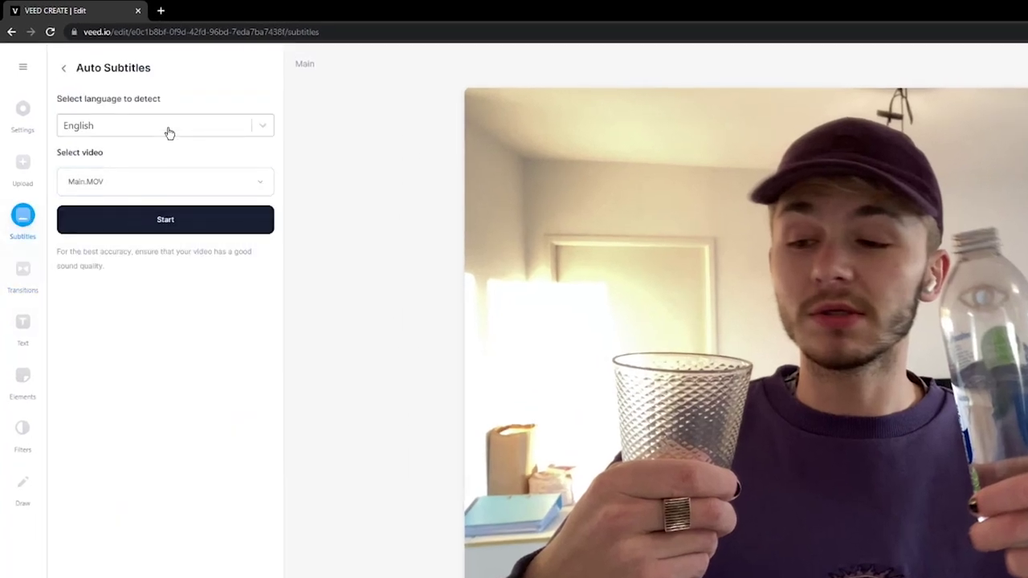
left_click(149, 225)
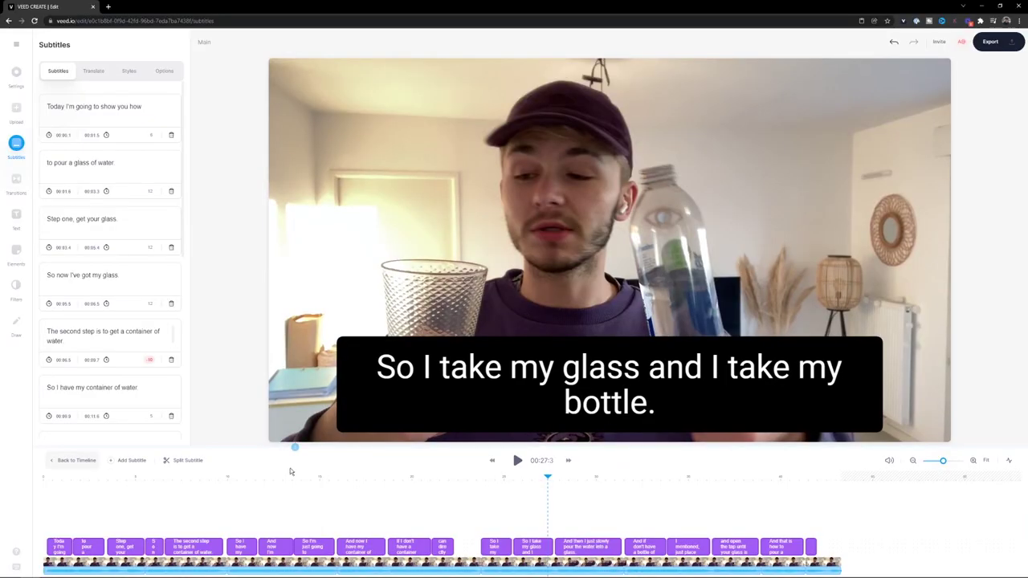
Enlarge the video preview, play from the beginning, and look through the generated subtitles.
left_click_drag(290, 447, 290, 460)
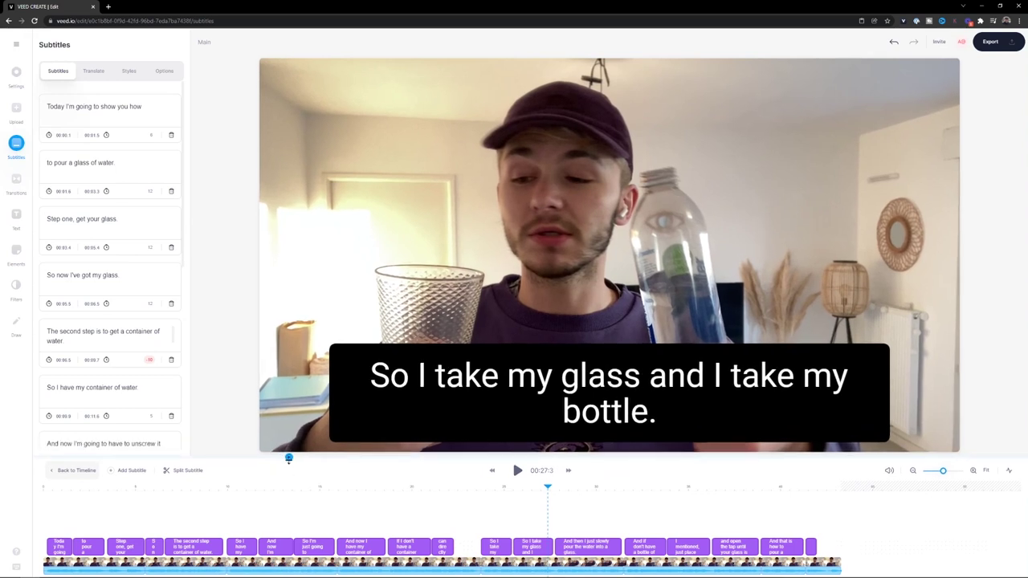
left_click(49, 493)
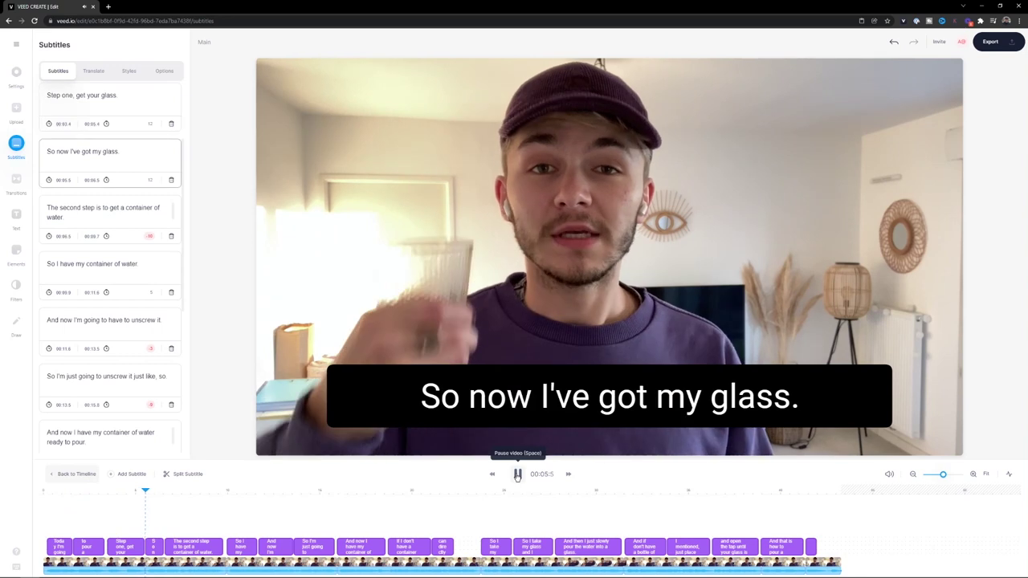
left_click(518, 474)
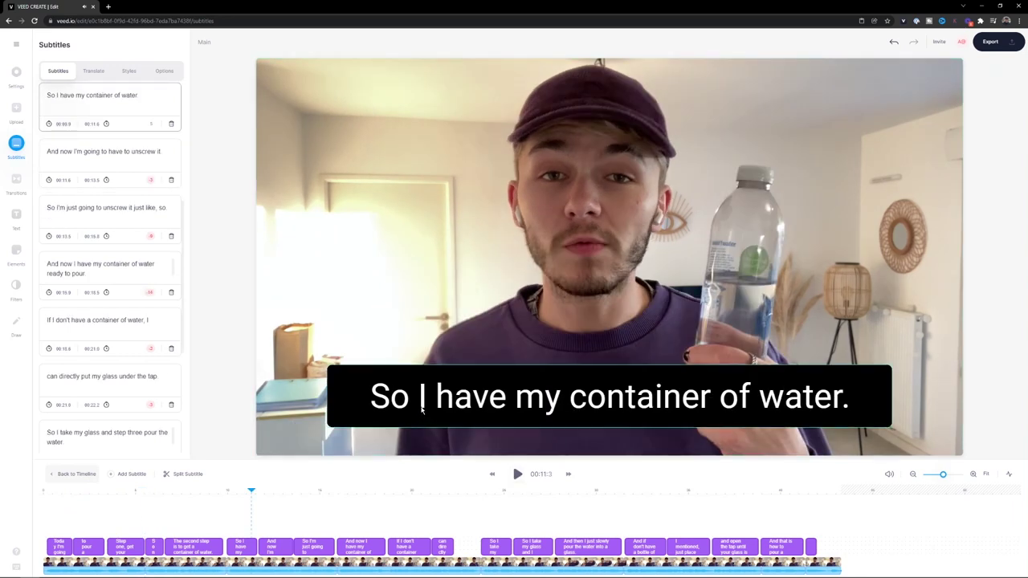
scroll(120, 192, "up", 3)
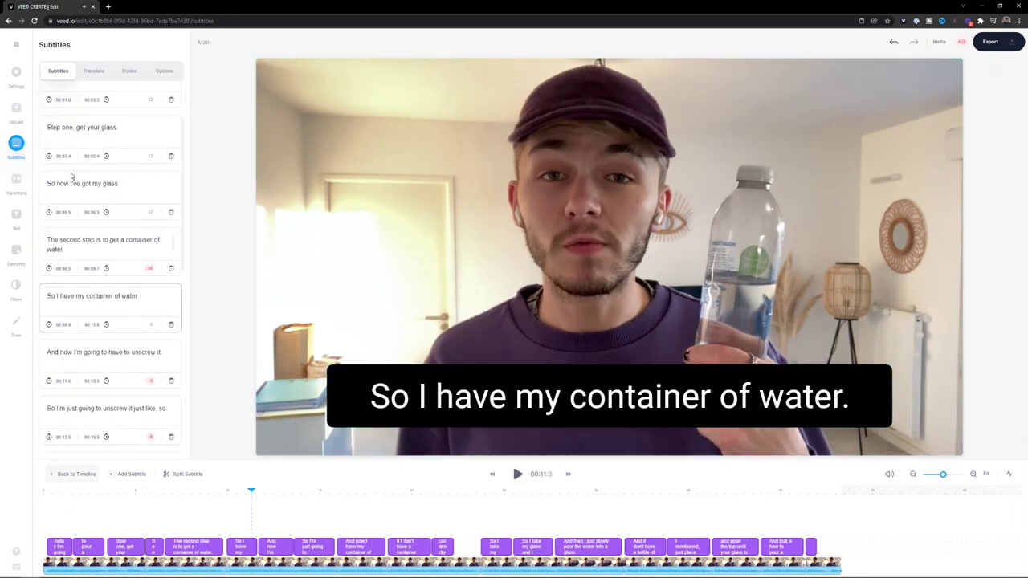
Set the subtitle font size to 30px and look at the available fonts, keeping Roboto.
left_click(129, 71)
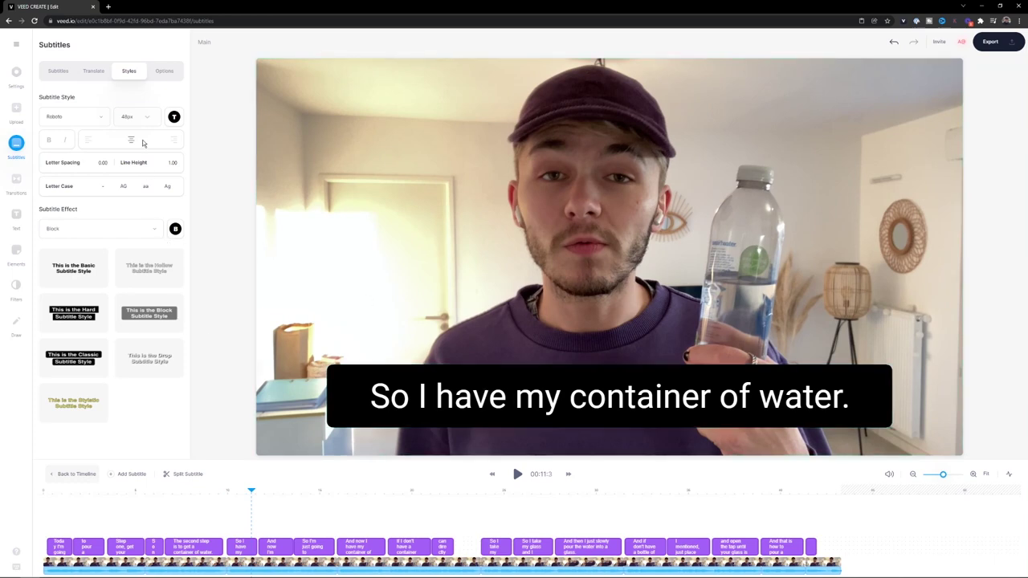
left_click(136, 118)
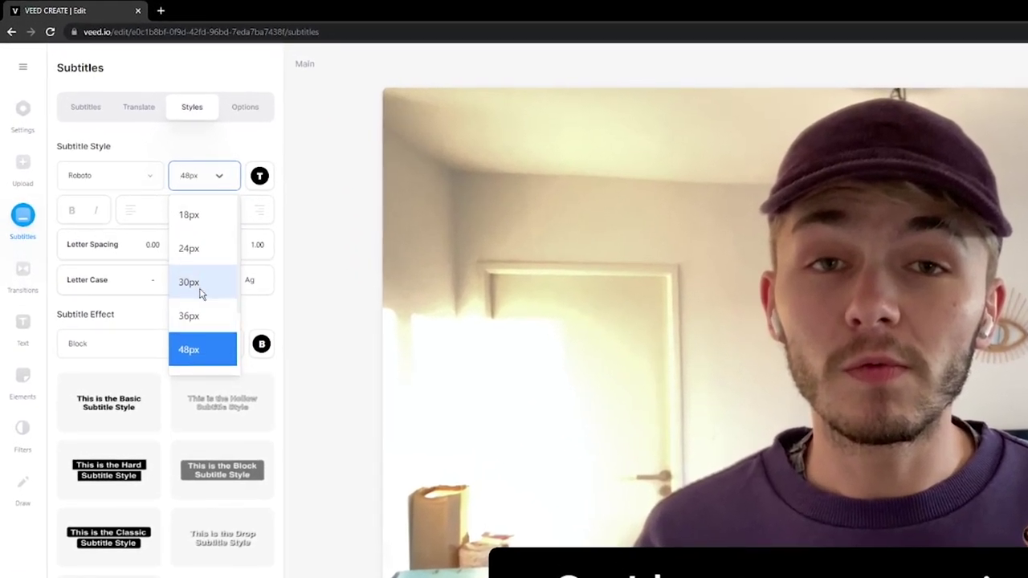
left_click(201, 289)
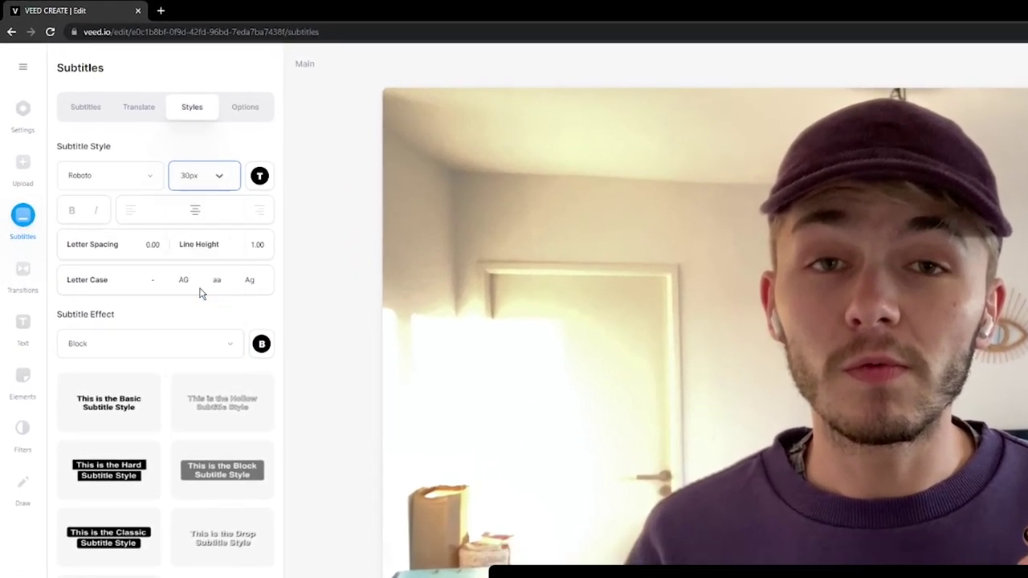
left_click(149, 176)
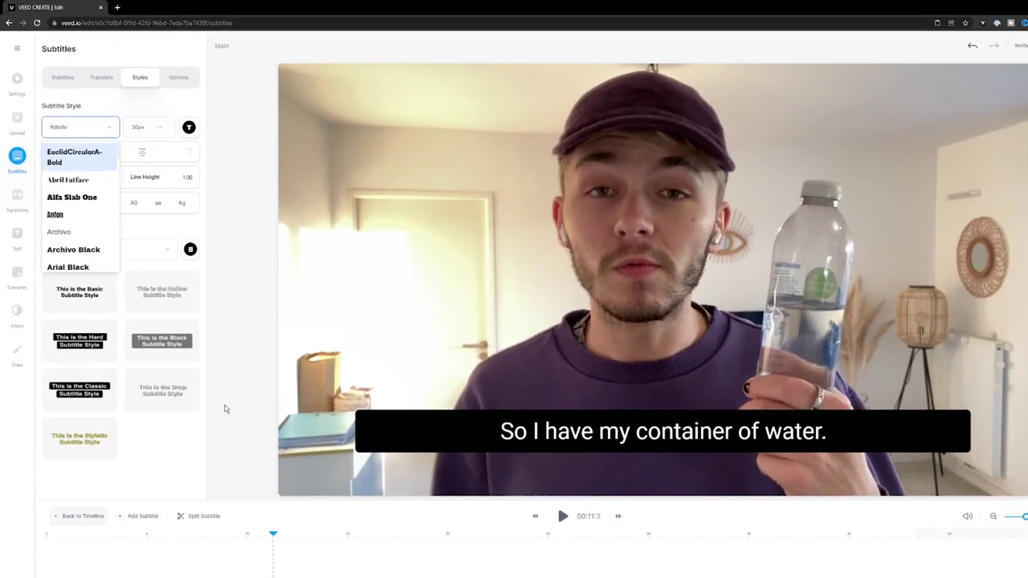
left_click(237, 577)
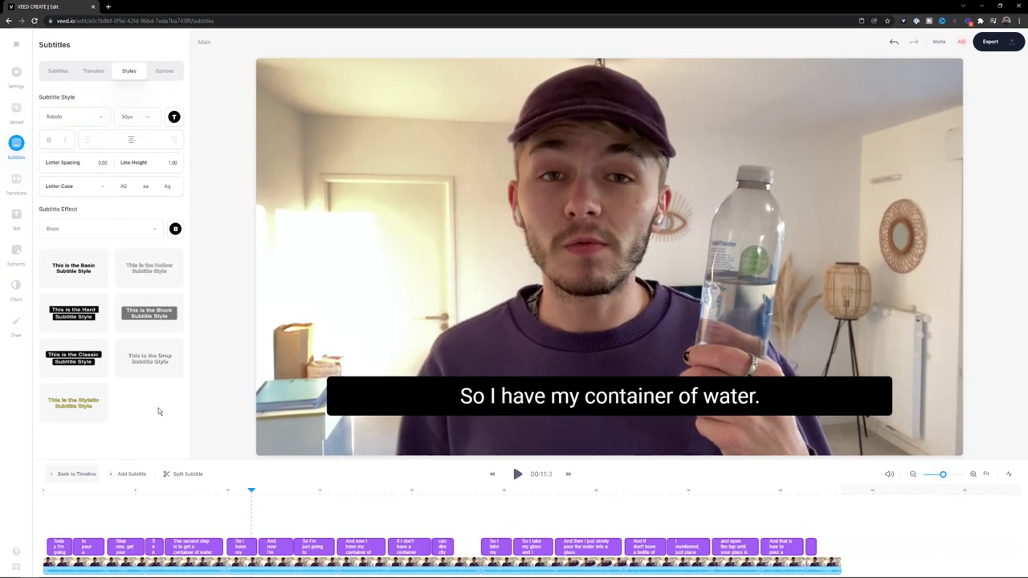
Try the Drop, Stylistic and Basic subtitle styles, and apply the Hard style.
left_click(138, 360)
left_click(89, 389)
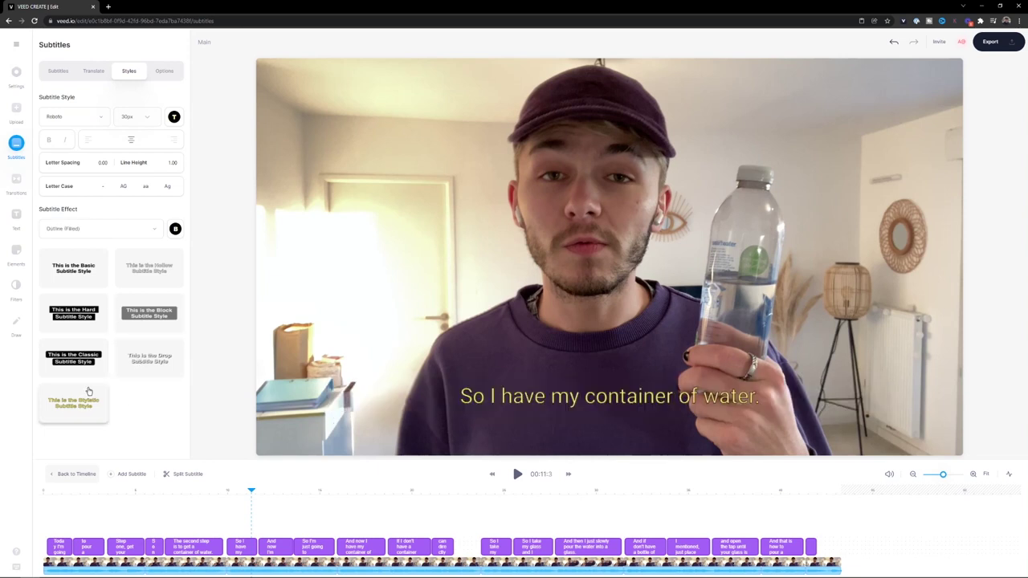
left_click(150, 363)
left_click(94, 285)
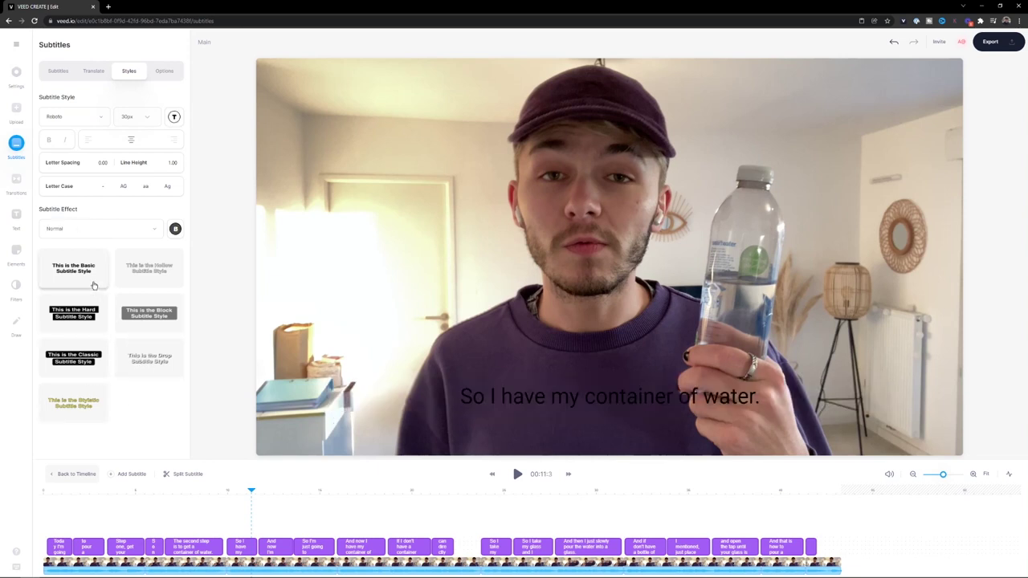
left_click(78, 321)
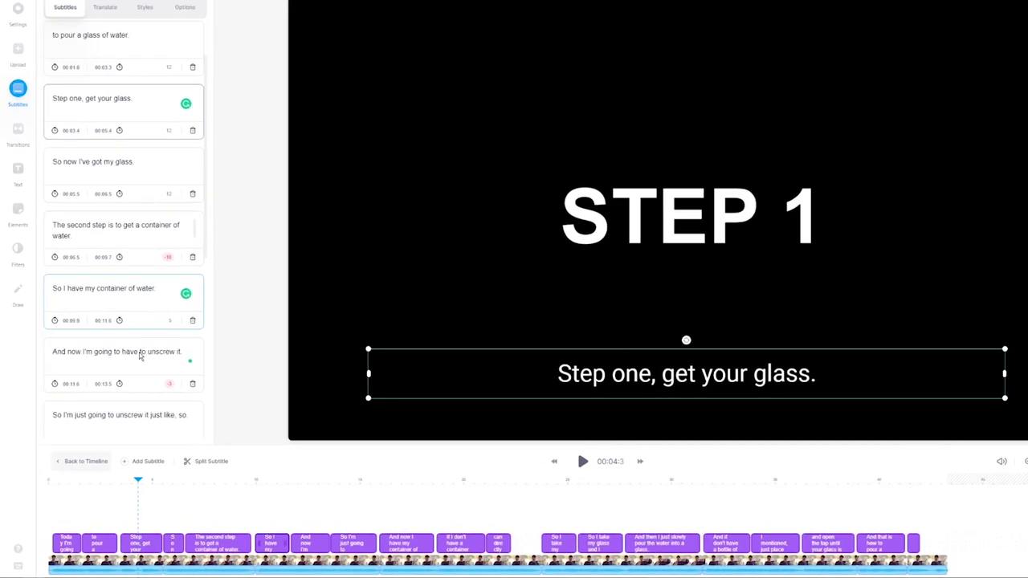
Inspect the text of the "So I have my container of water." subtitle and scrub forward to 00:17.1 to check the styled subtitles.
left_click(133, 203)
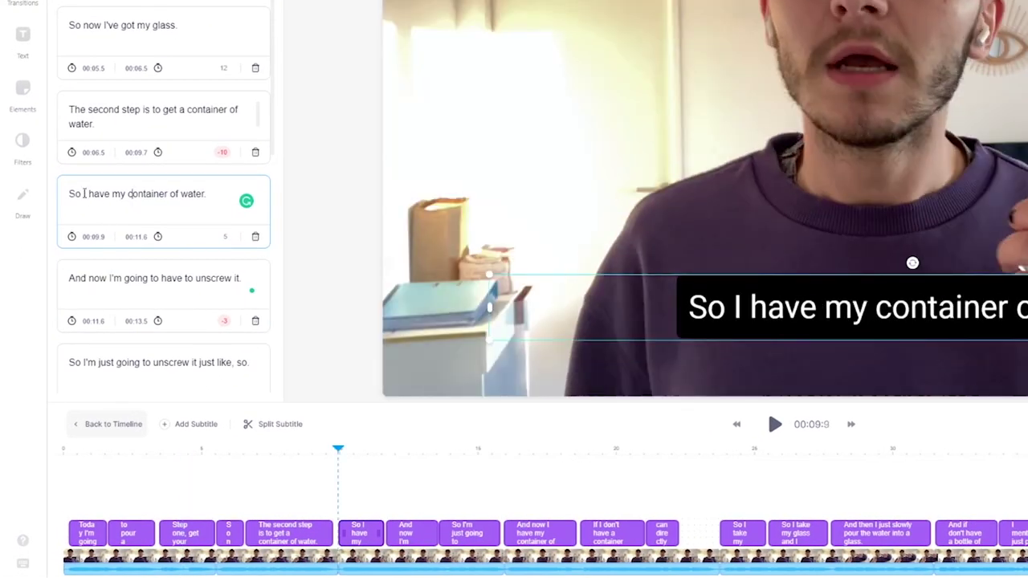
left_click_drag(84, 194, 126, 204)
left_click(160, 194)
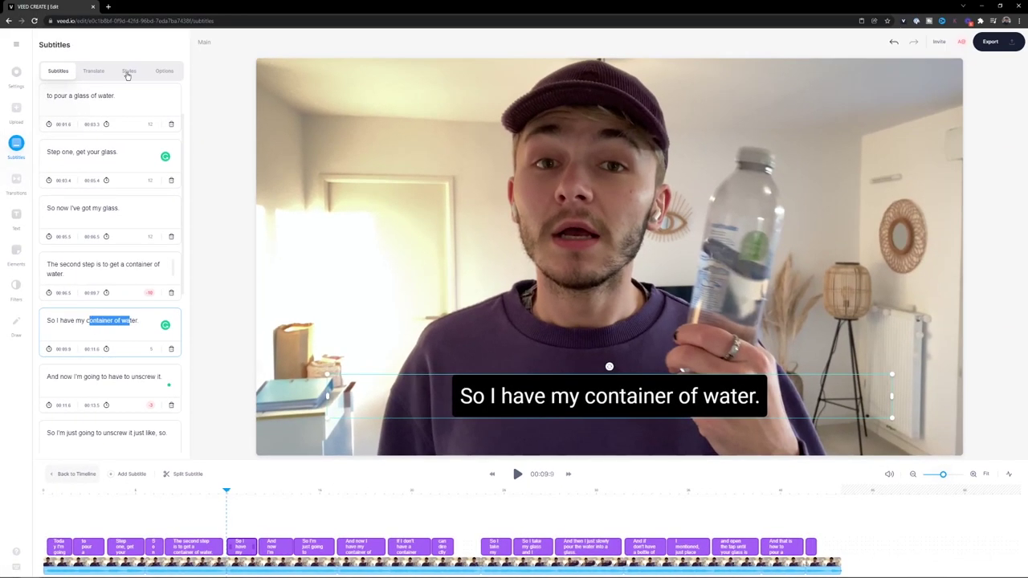
left_click(127, 73)
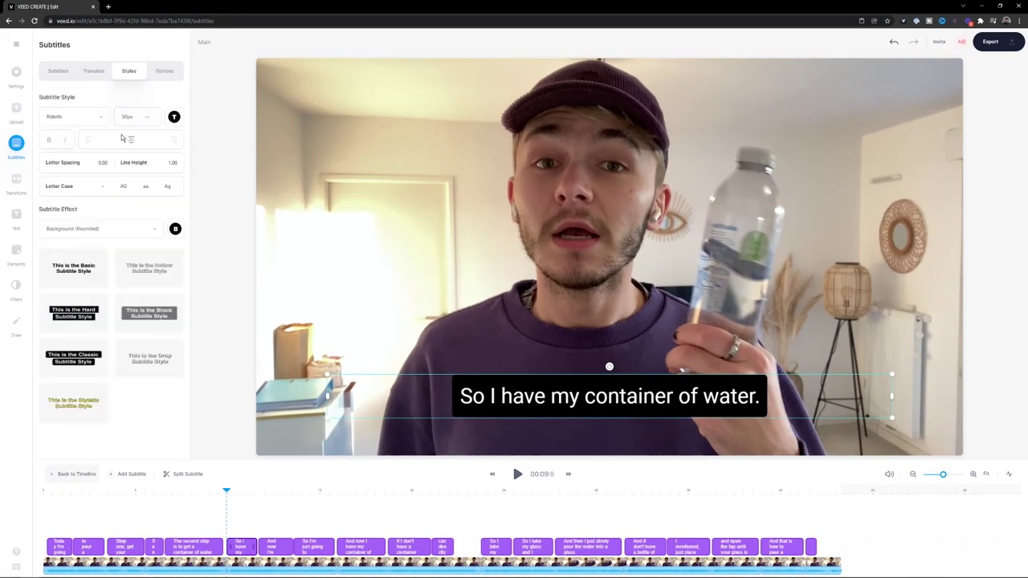
left_click_drag(238, 489, 438, 482)
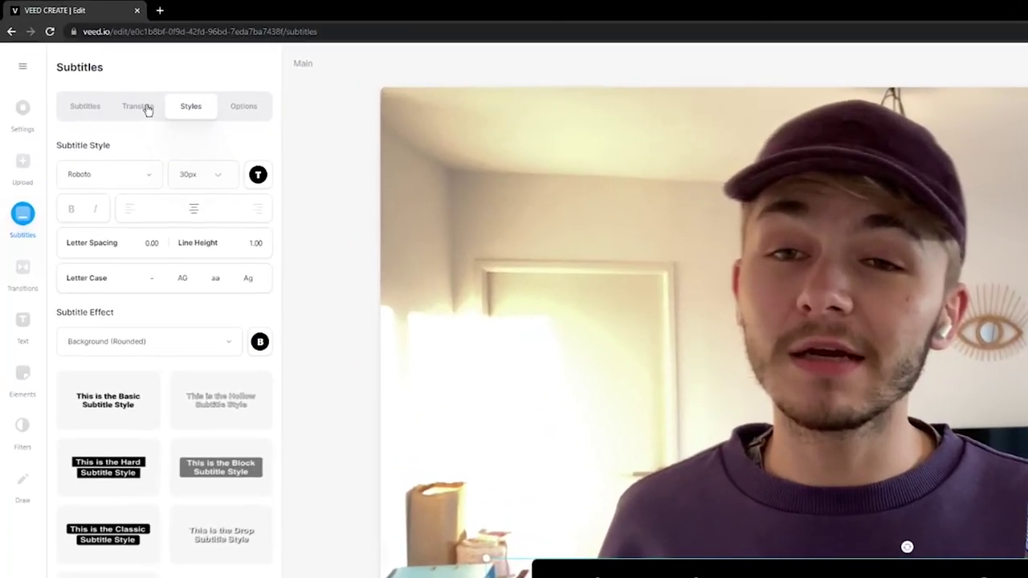
Add a new subtitle language translated from the original, choosing French, and run the translation.
left_click(148, 110)
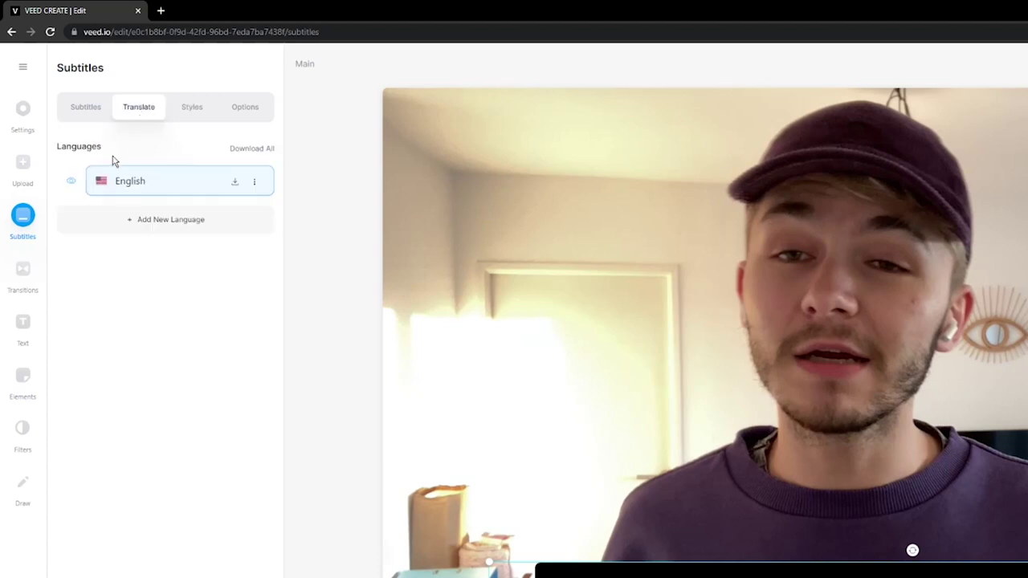
left_click(148, 226)
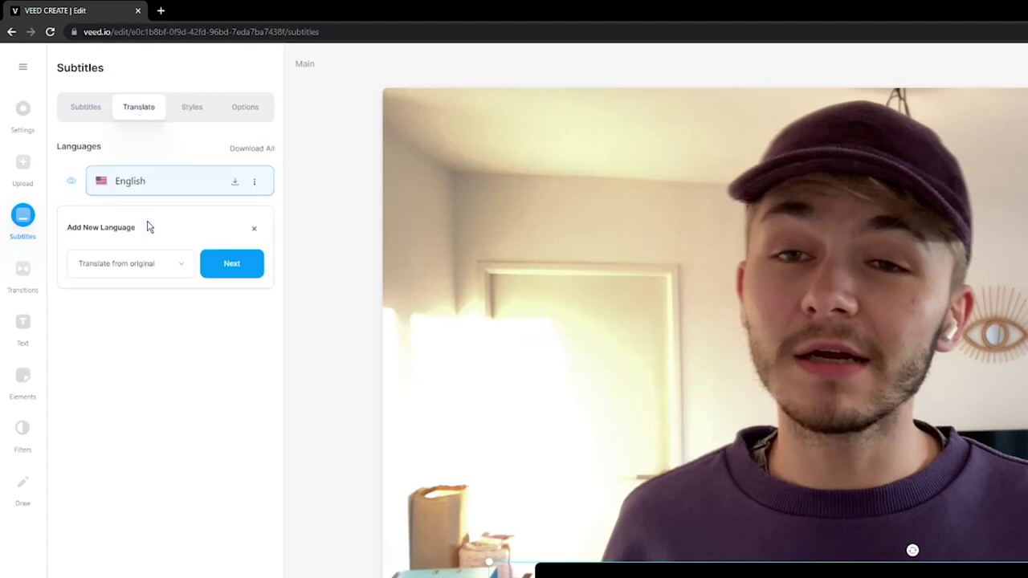
left_click(145, 270)
left_click(147, 299)
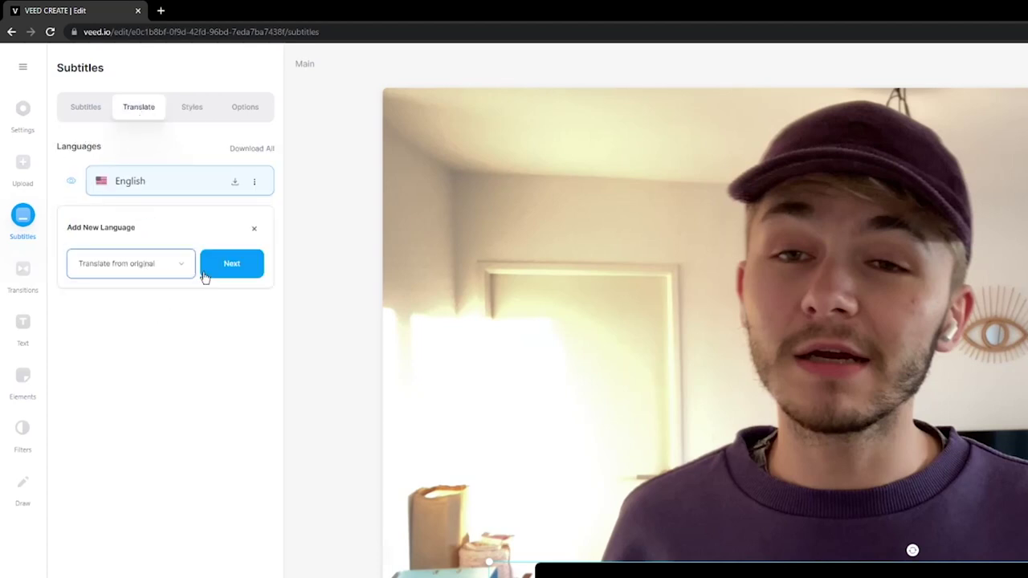
left_click(209, 273)
left_click(149, 231)
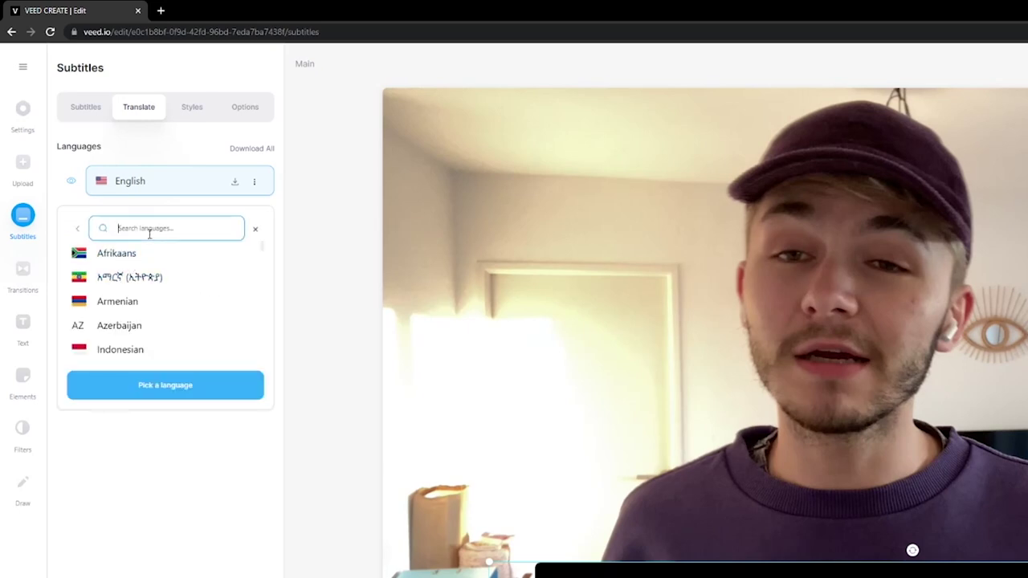
type("fe")
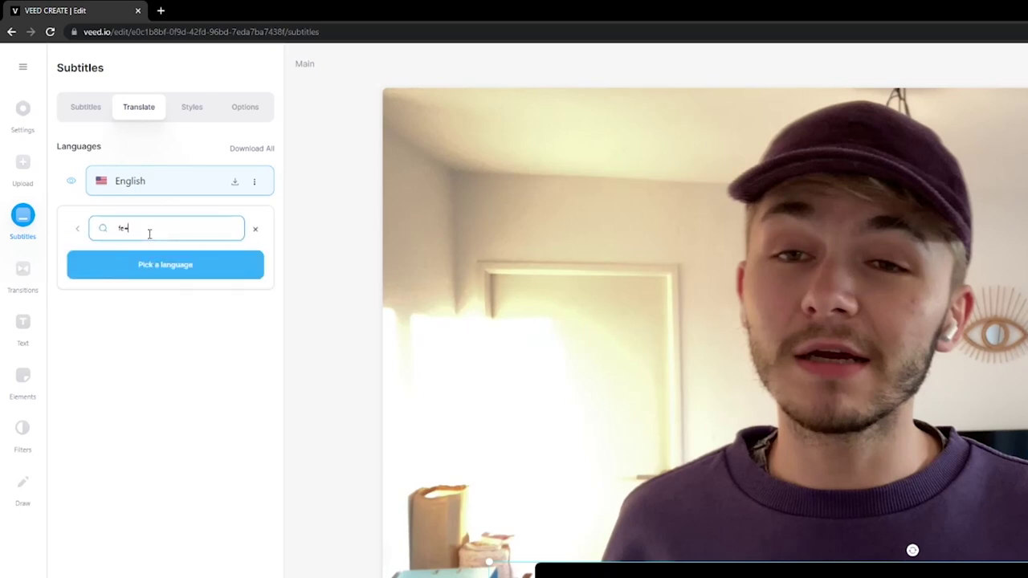
key("BackSpace")
type("r")
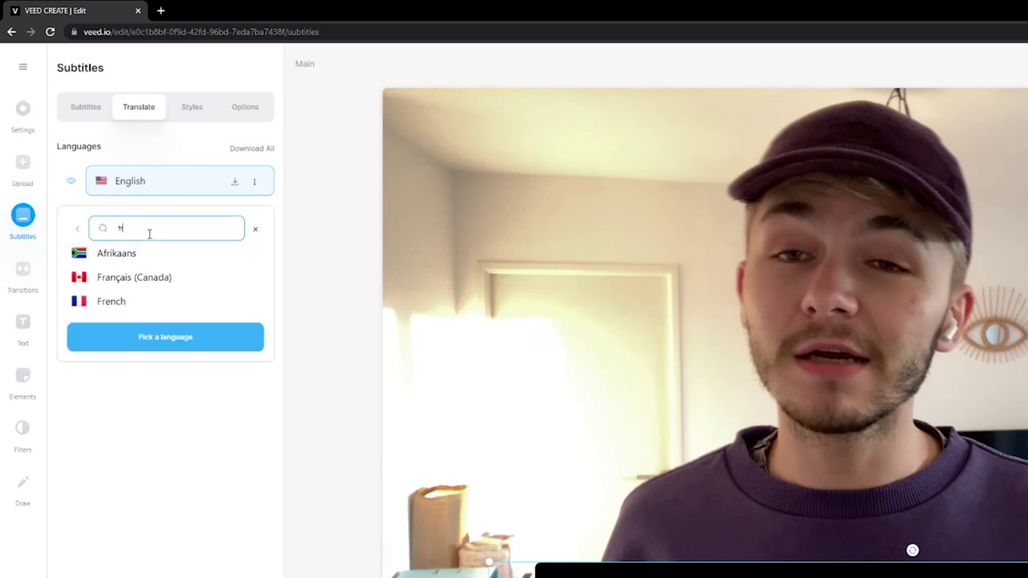
left_click(137, 301)
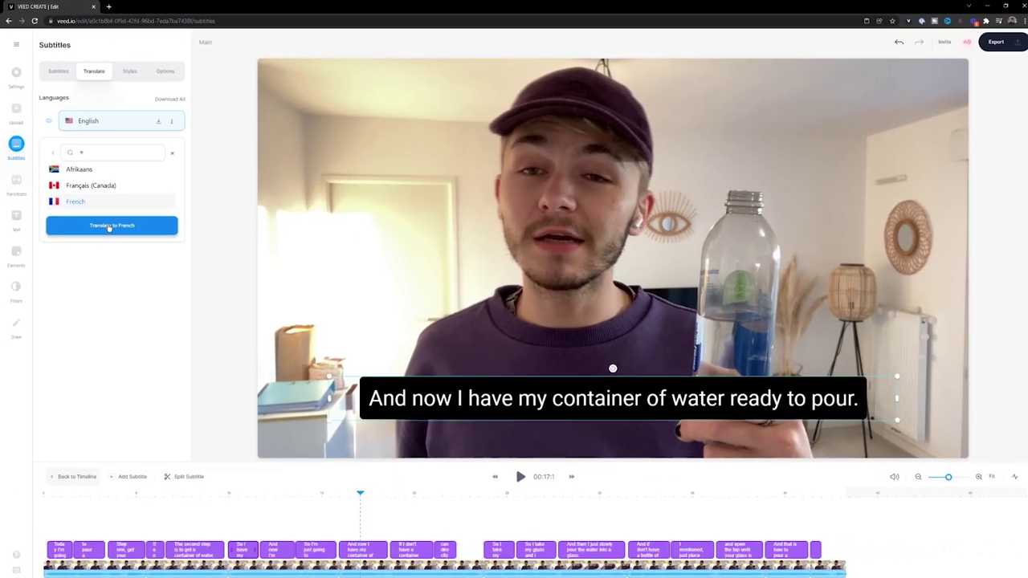
left_click(108, 226)
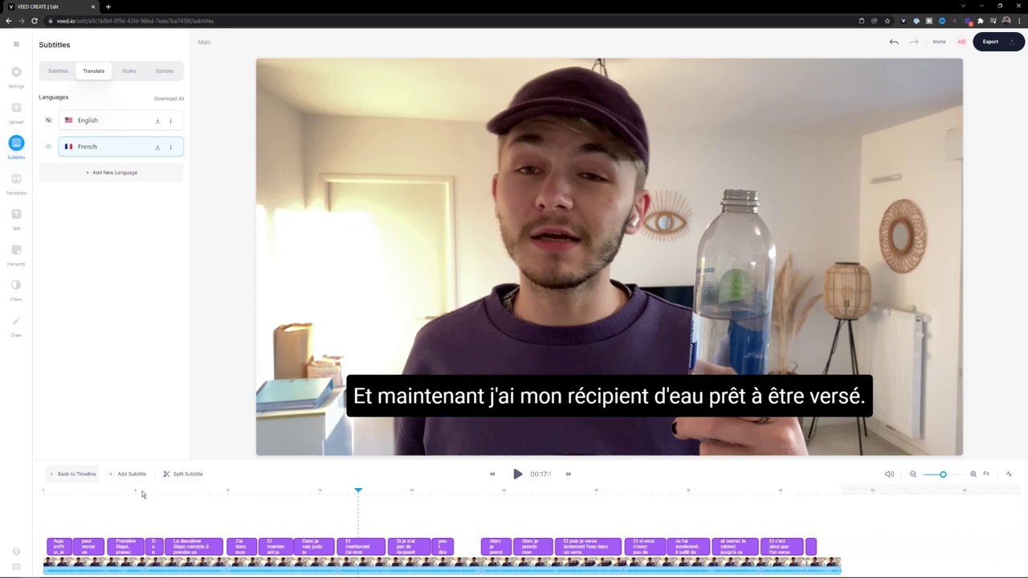
Play the video from the beginning to check the French subtitles, and look at the export options.
left_click_drag(142, 494, 43, 490)
left_click(518, 474)
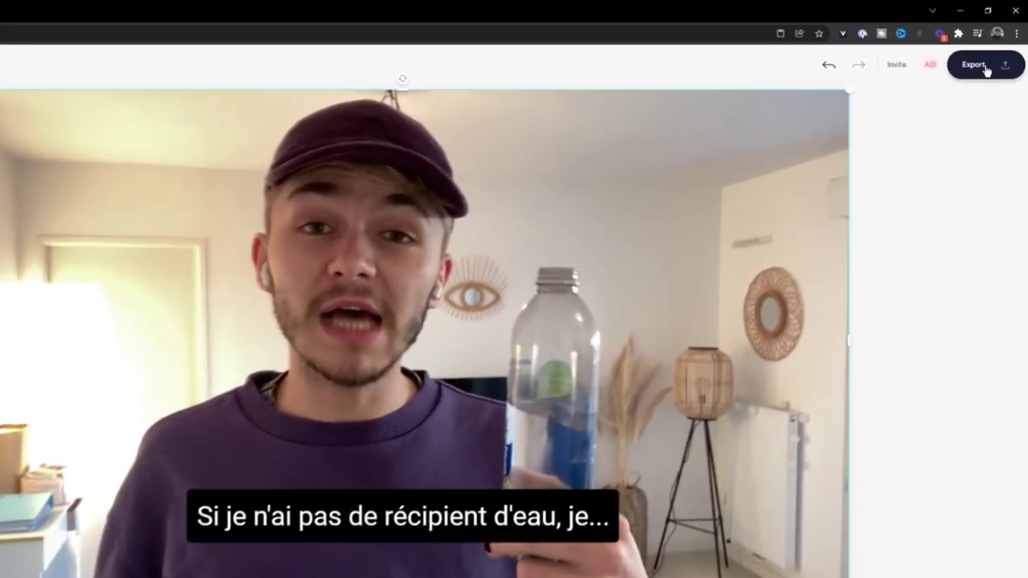
left_click(993, 41)
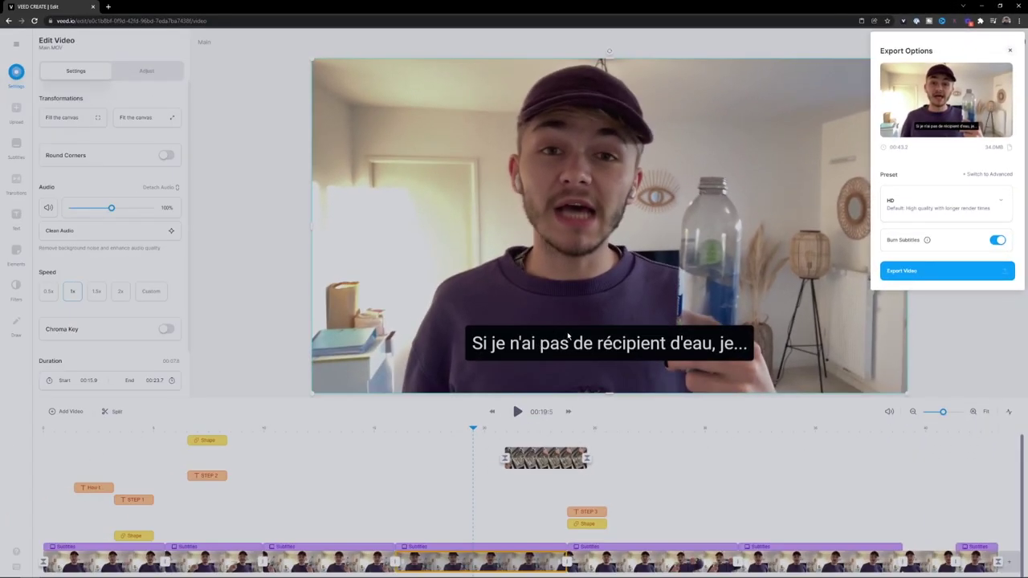
left_click(823, 51)
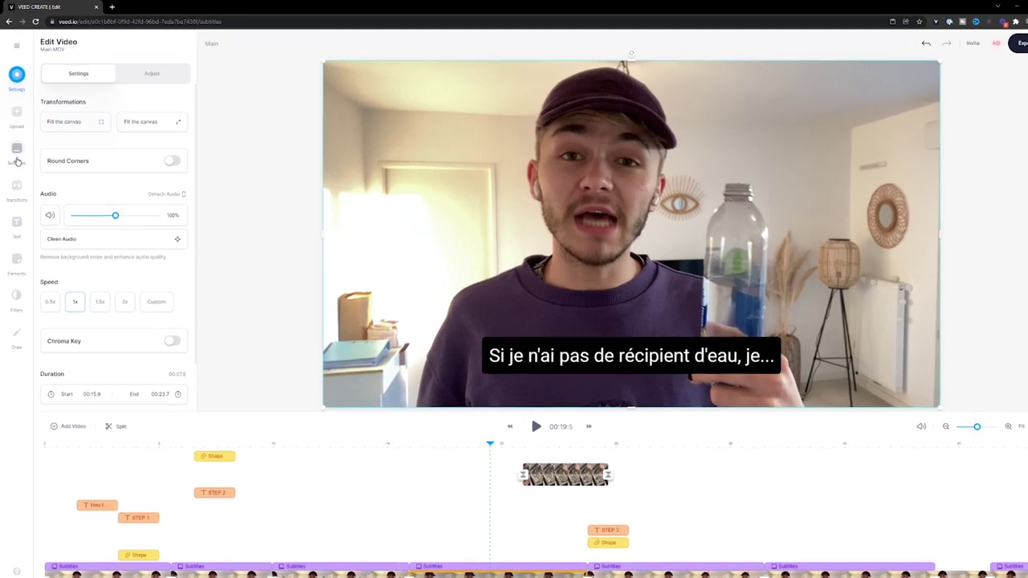
Download the subtitles in .SRT format and open the downloaded veed-subtitles.zip.
left_click(16, 147)
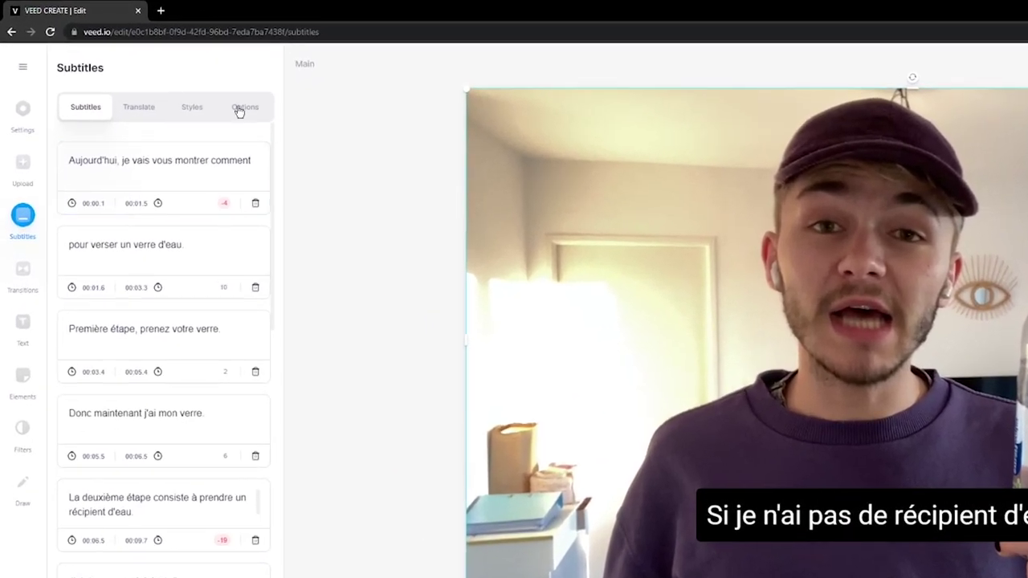
left_click(243, 108)
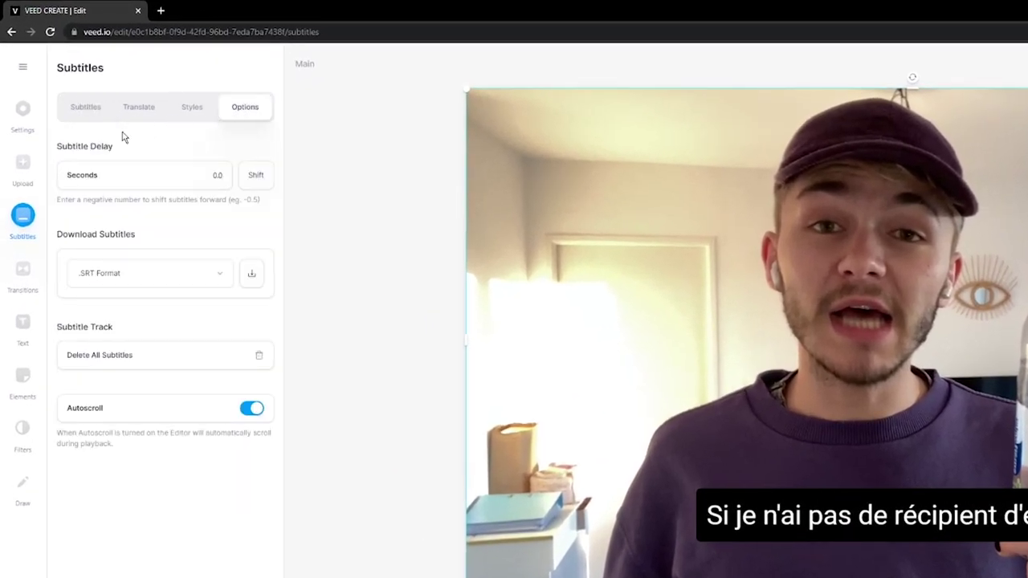
left_click(107, 274)
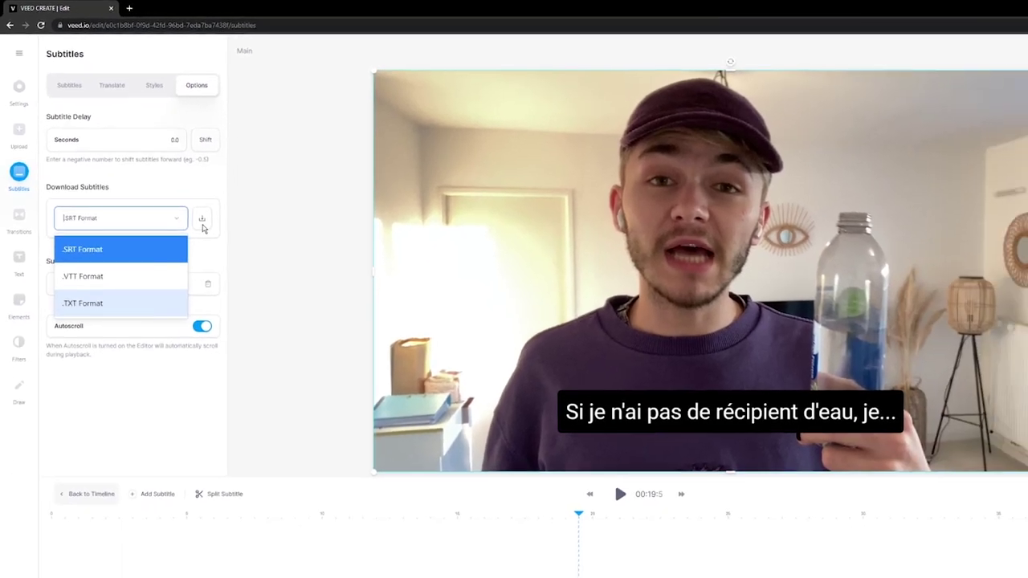
left_click(252, 273)
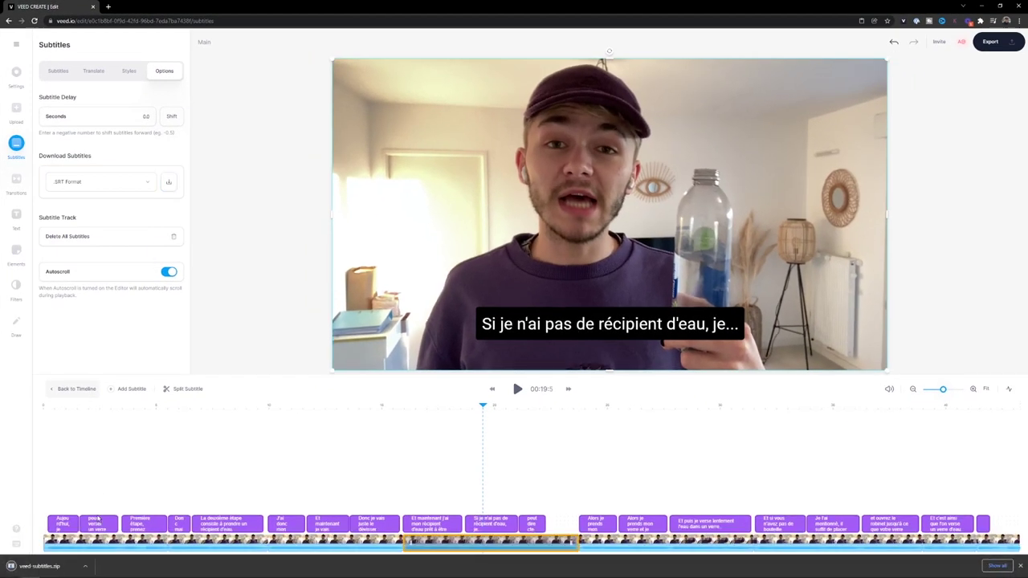
left_click(87, 567)
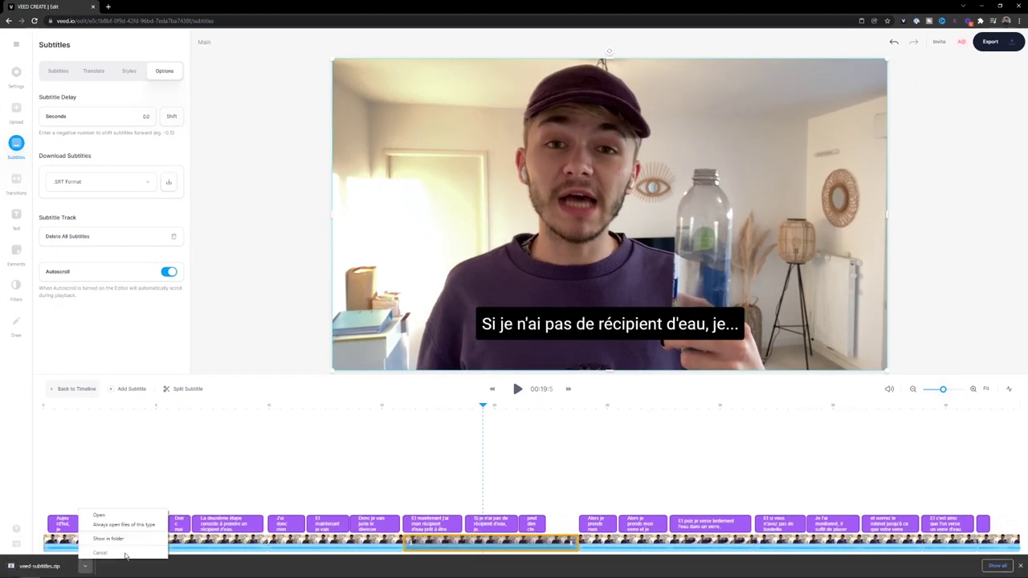
left_click(99, 515)
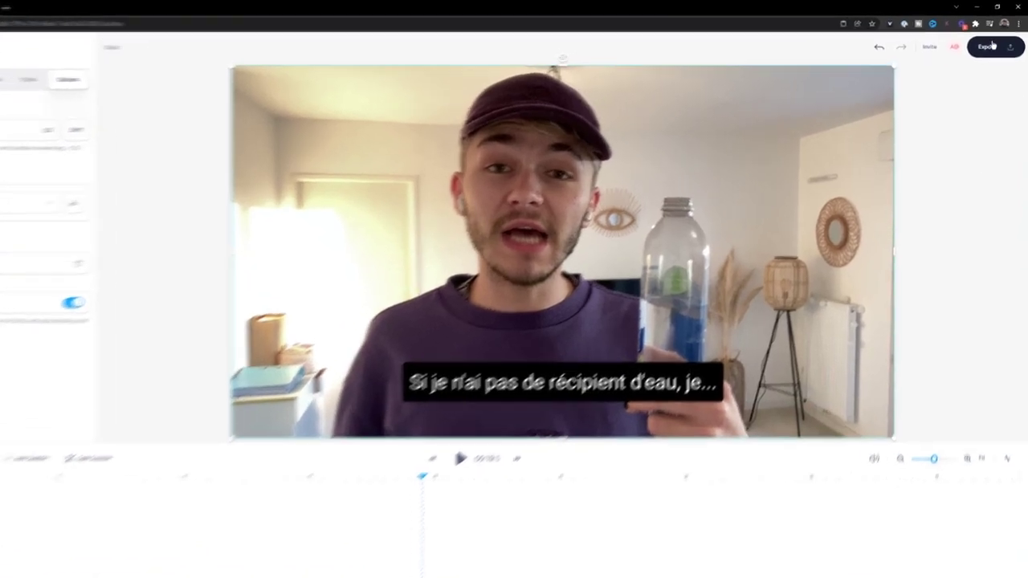
Export the video with the HD preset and Burn Subtitles turned off.
left_click(990, 41)
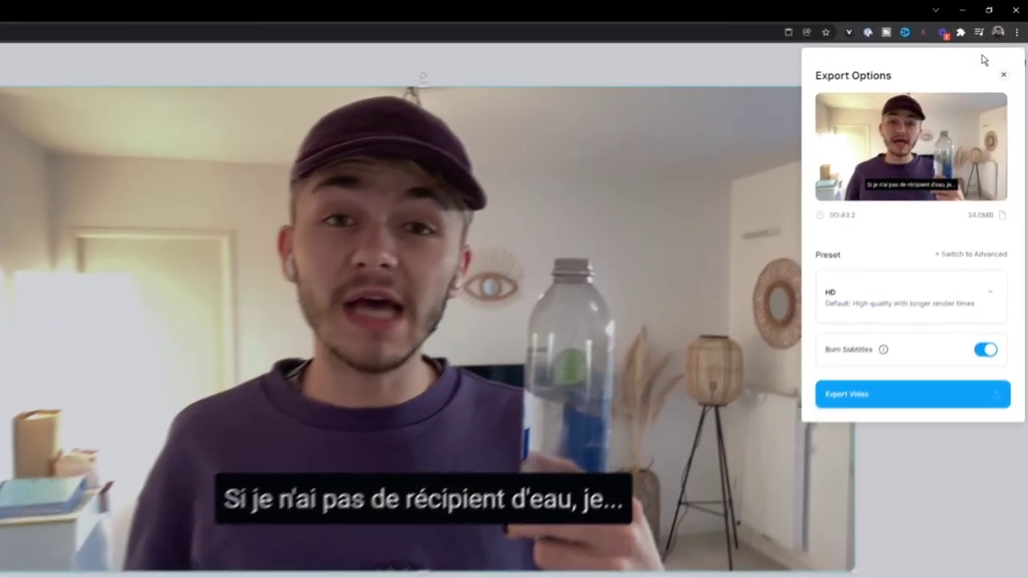
left_click(854, 311)
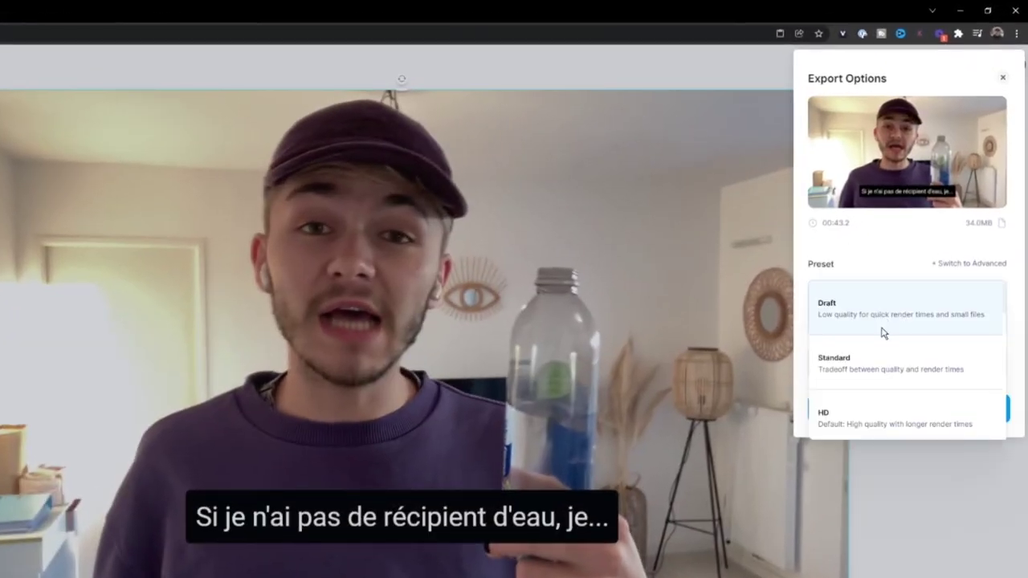
scroll(876, 327, "down", 3)
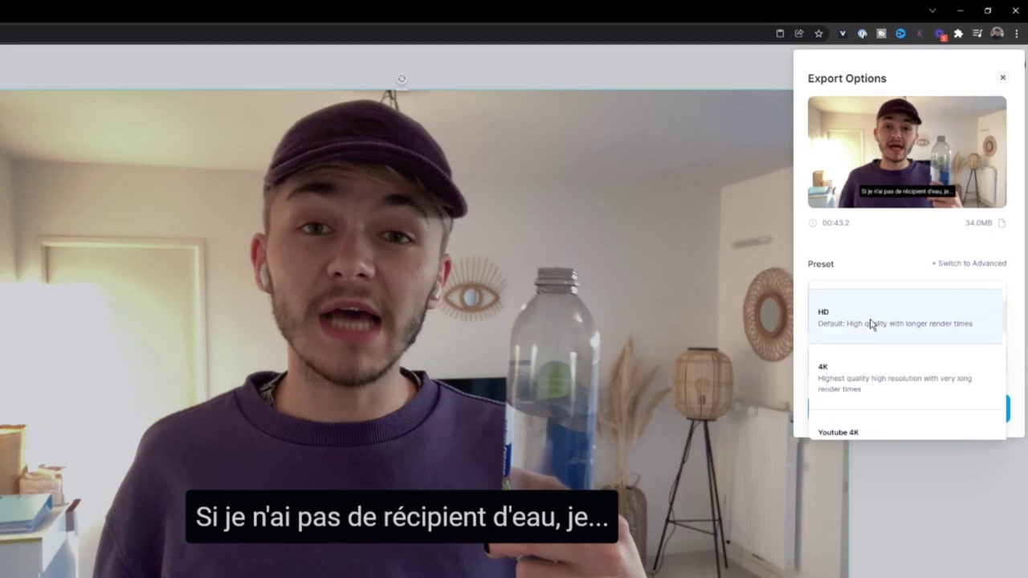
left_click(871, 324)
left_click(981, 363)
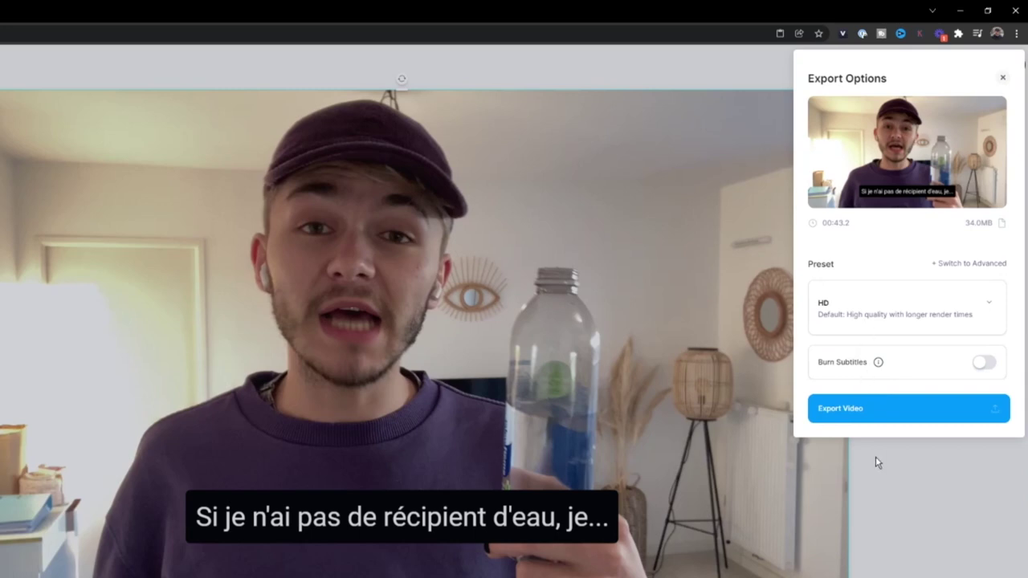
left_click(901, 414)
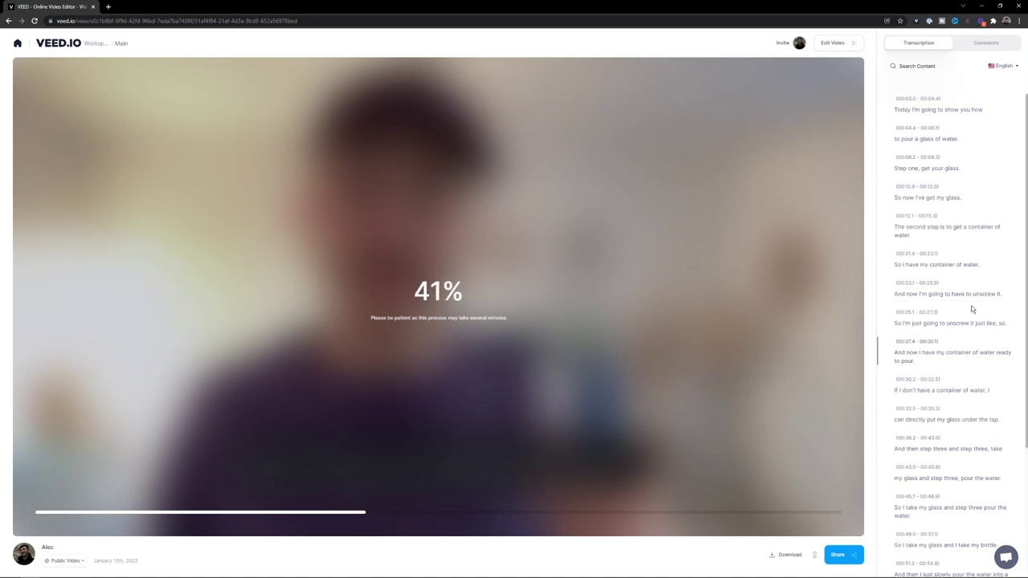
Look through the English transcription of the exported video and switch the transcription language to French.
scroll(941, 386, "down", 2)
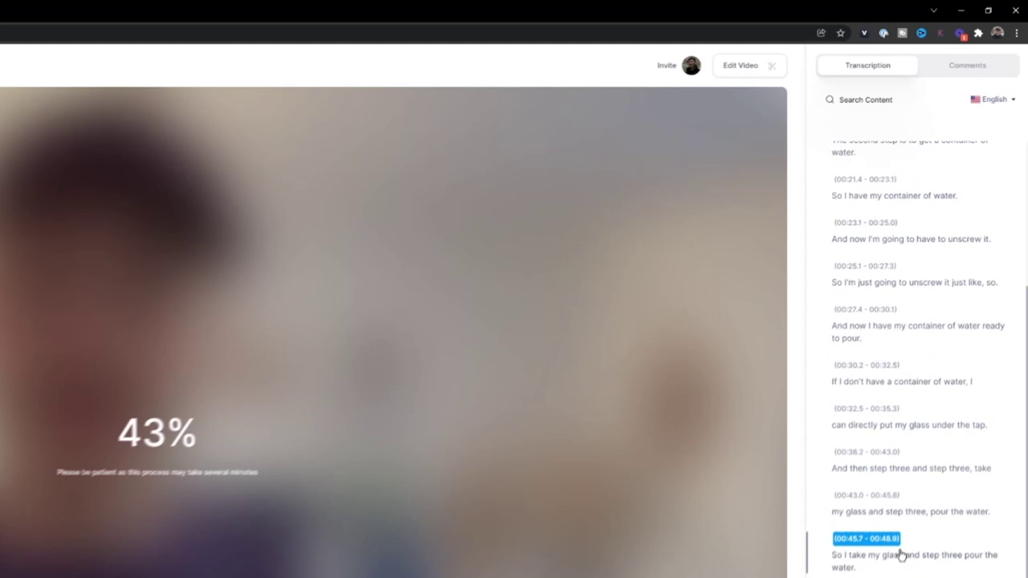
scroll(901, 554, "down", 1)
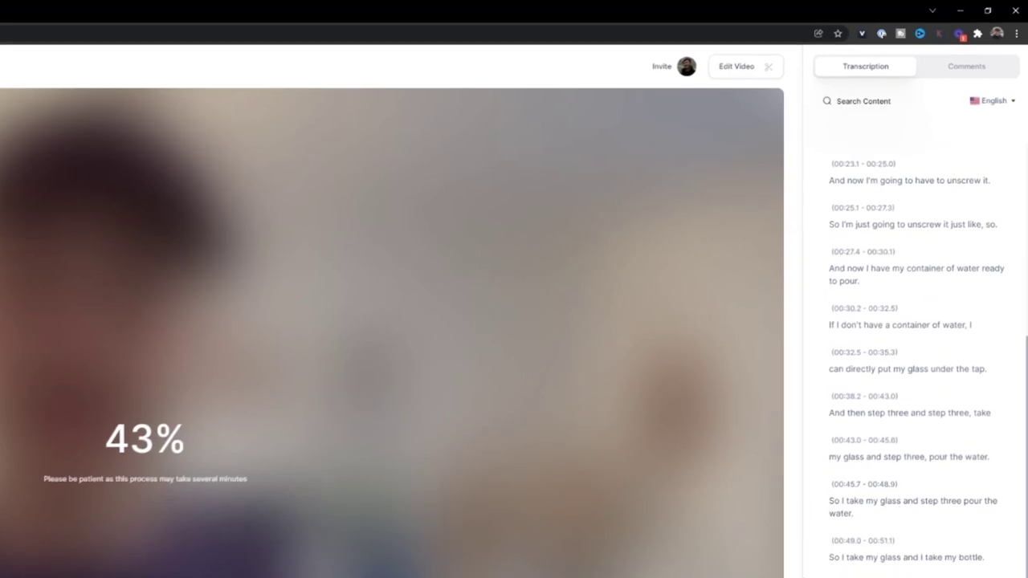
scroll(966, 262, "up", 5)
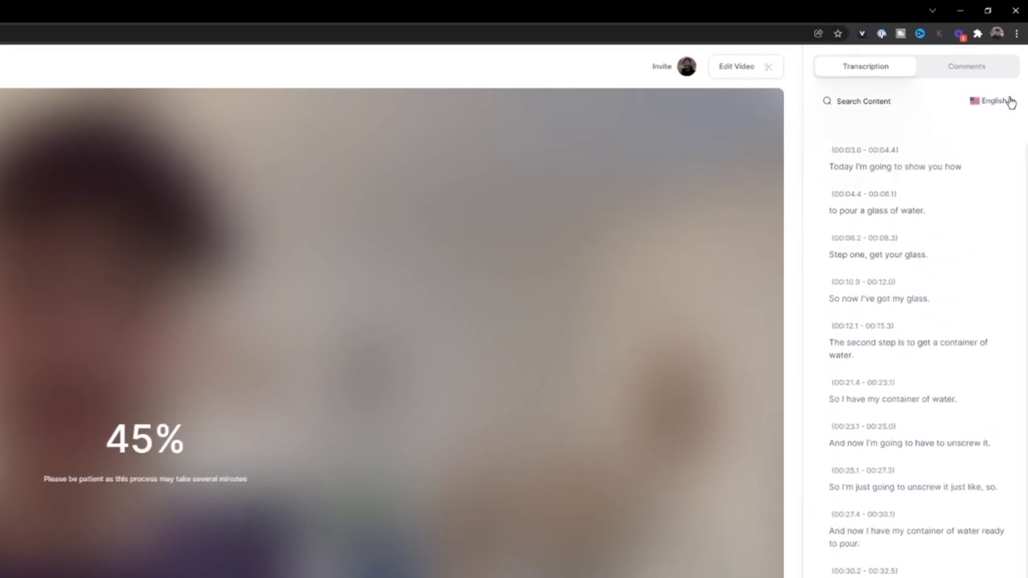
left_click(1011, 102)
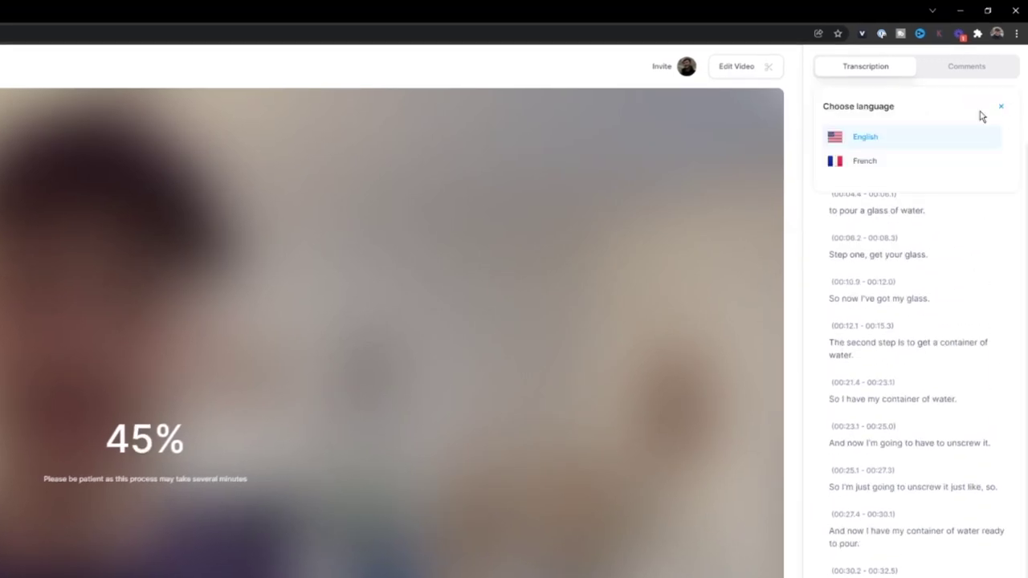
left_click(888, 163)
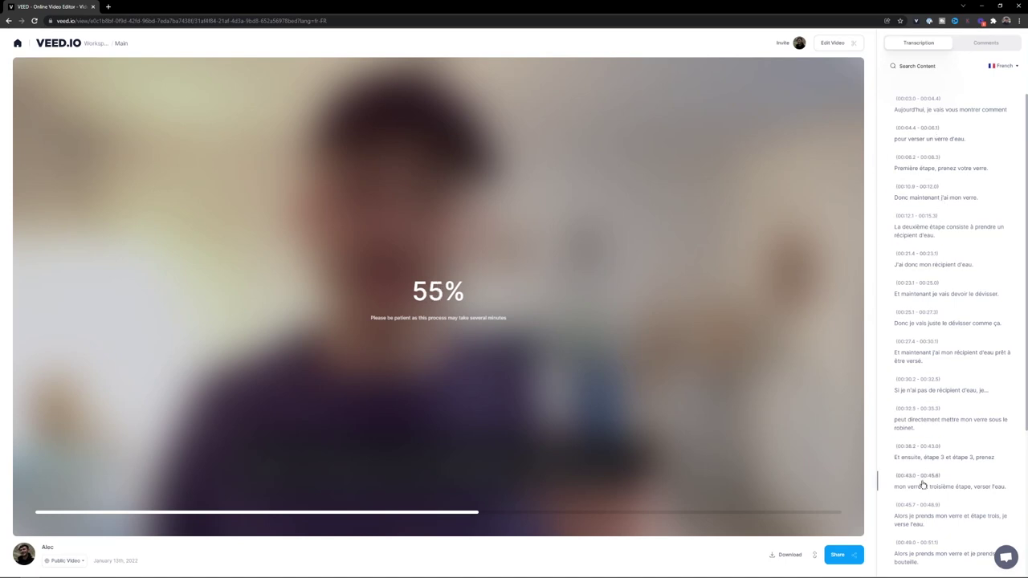
Copy the public link of the exported video and look at the social sharing choices and embed code.
left_click(839, 554)
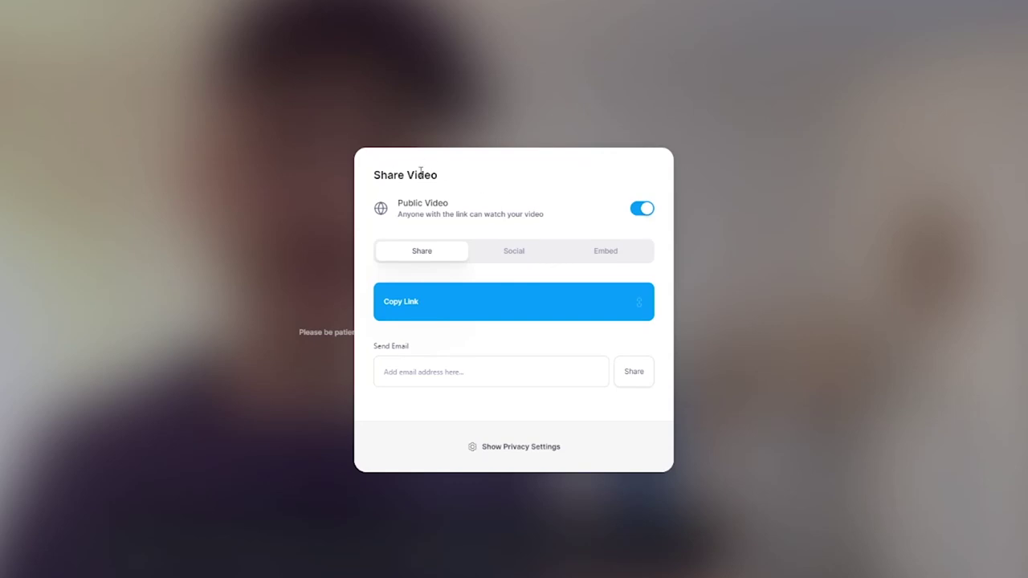
left_click(452, 301)
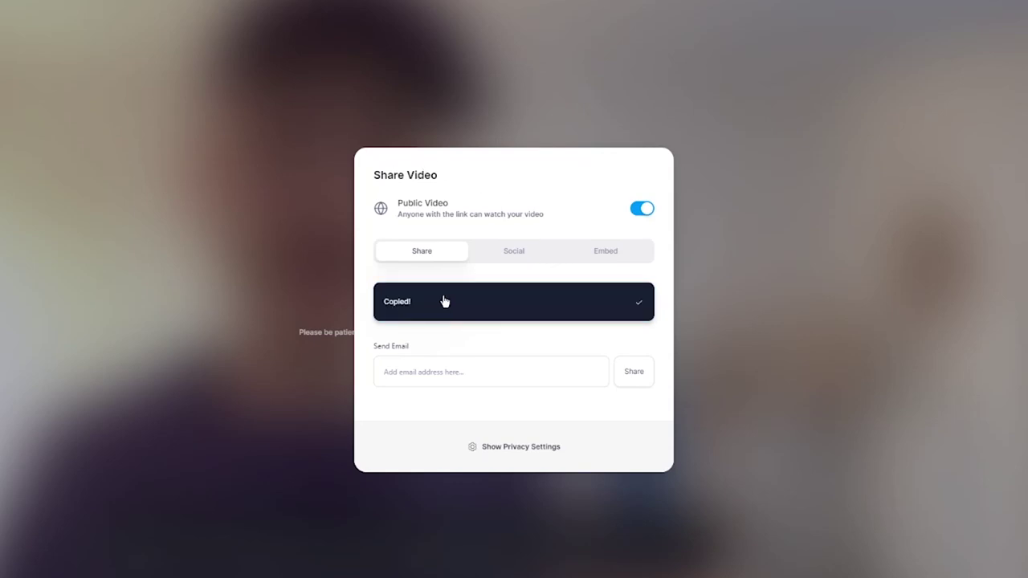
left_click(505, 252)
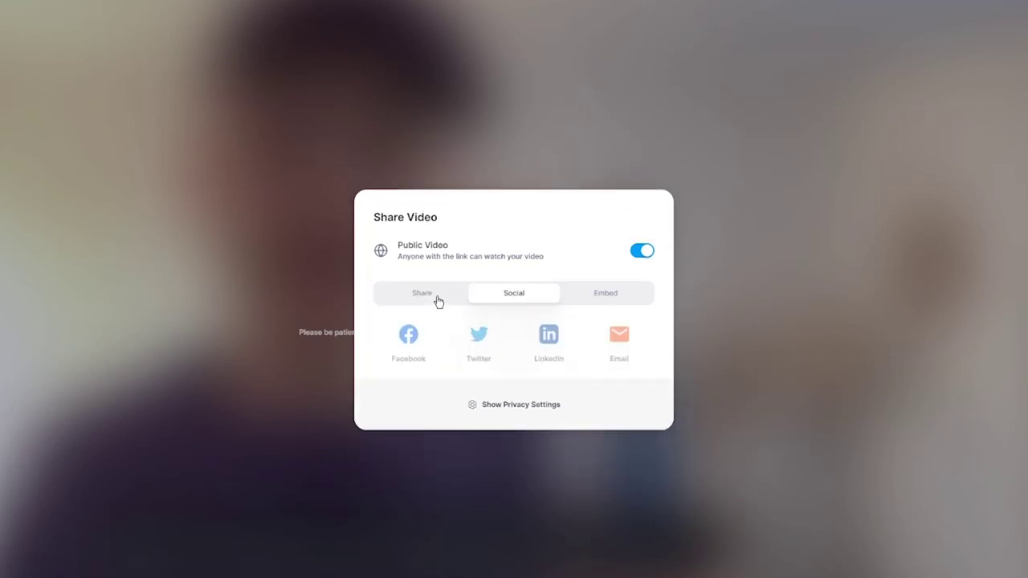
left_click(578, 297)
left_click_drag(483, 354, 384, 320)
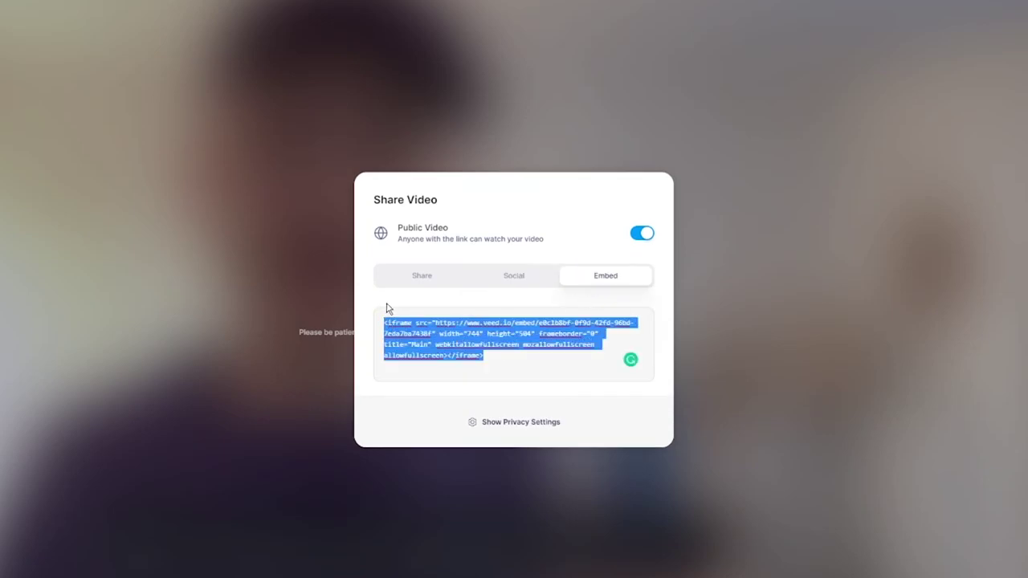
Look at the email sharing field and the privacy settings for the video, and close the sharing options.
left_click(420, 277)
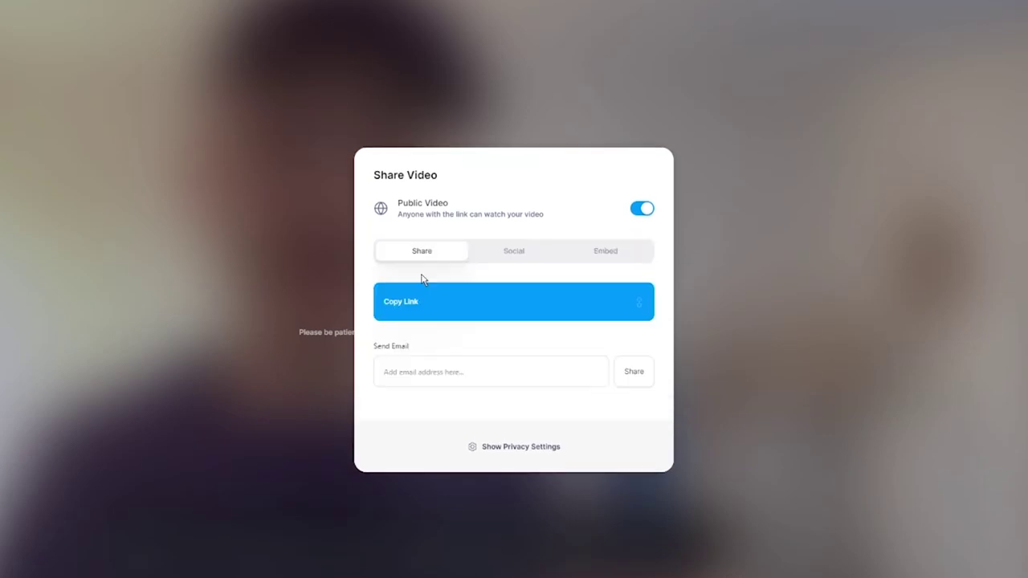
left_click(417, 372)
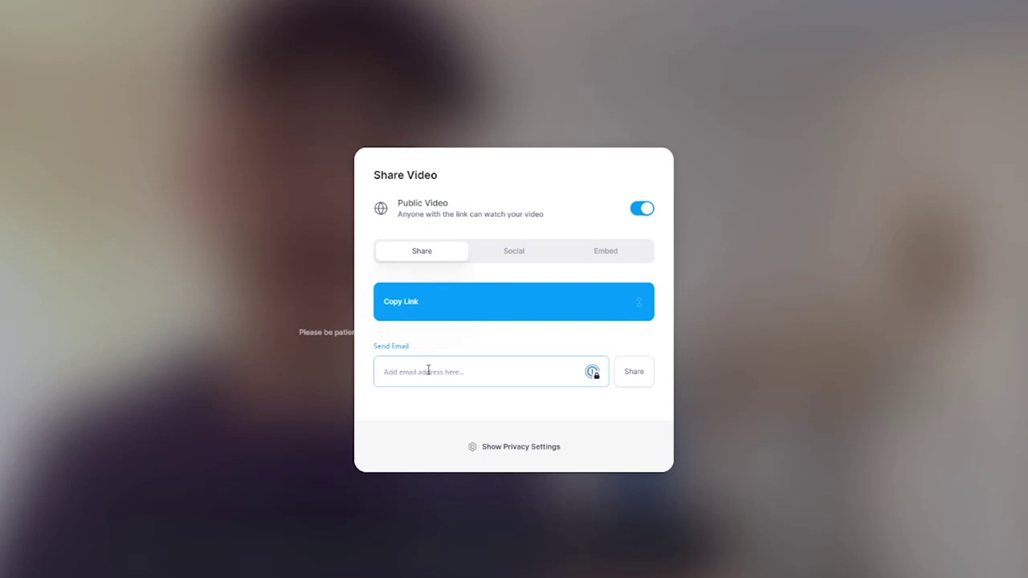
left_click(501, 450)
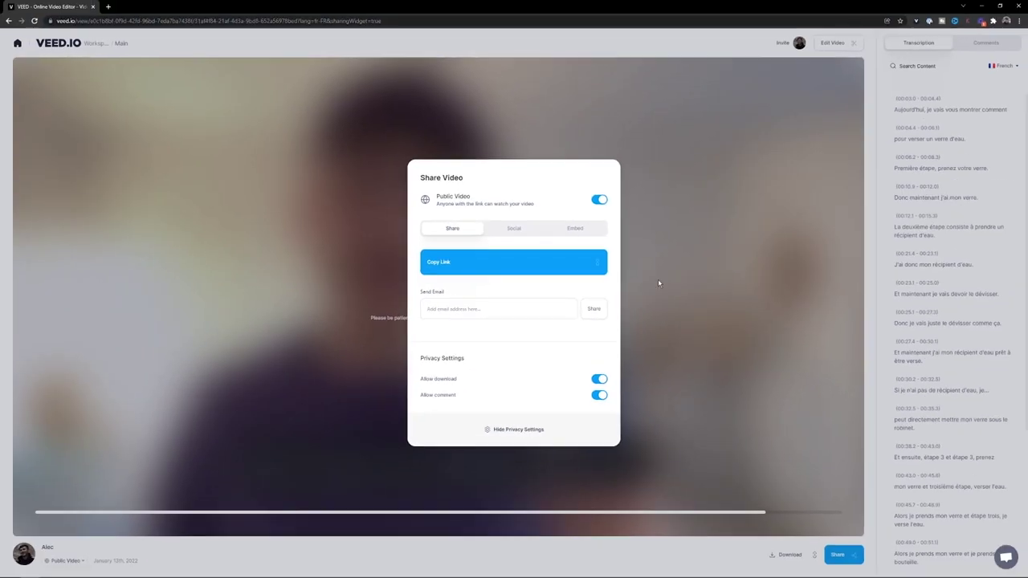
left_click(657, 283)
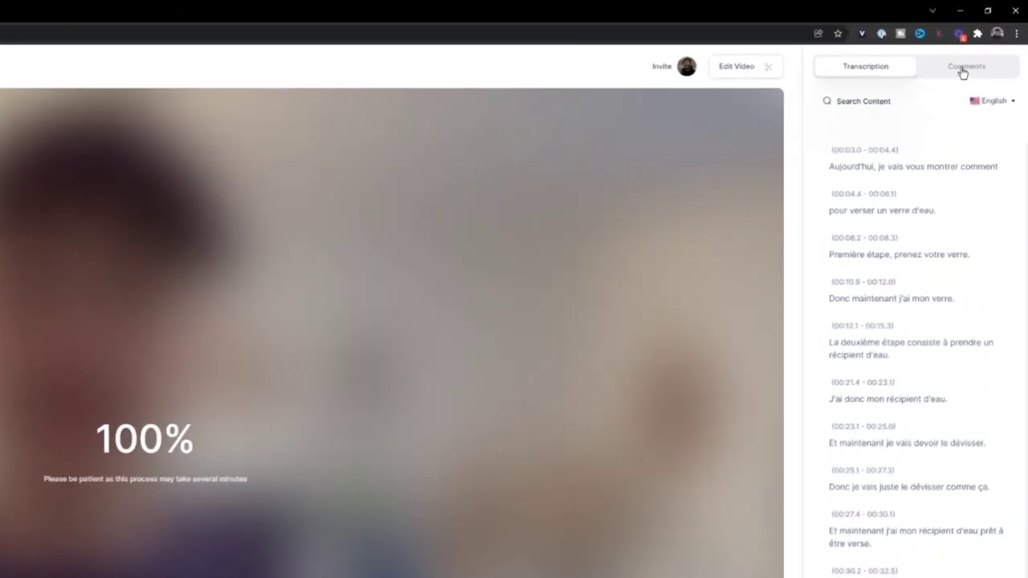
Post the comment "Can you please elaborate." at 00:18 of the exported video.
left_click(964, 71)
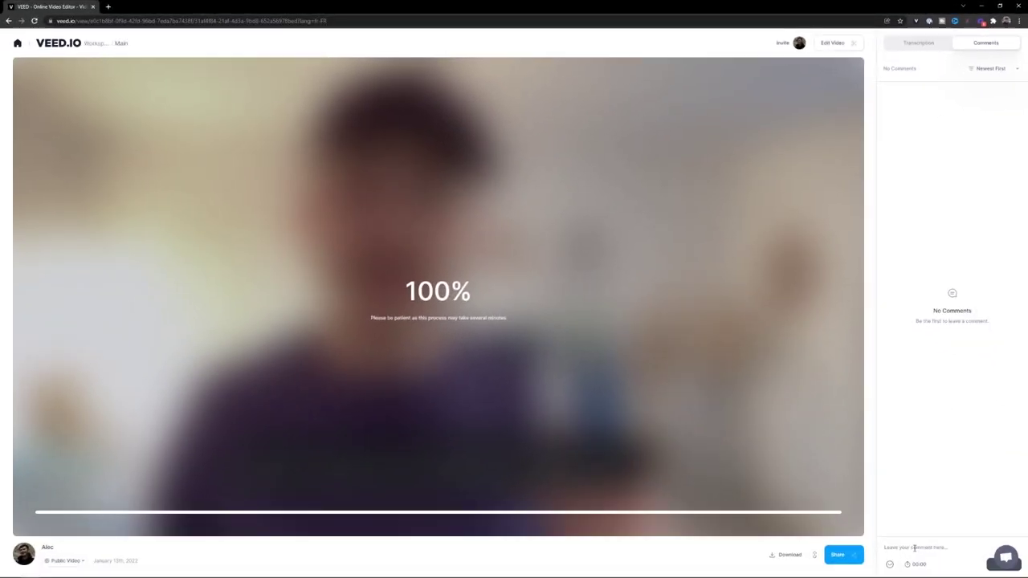
left_click(914, 548)
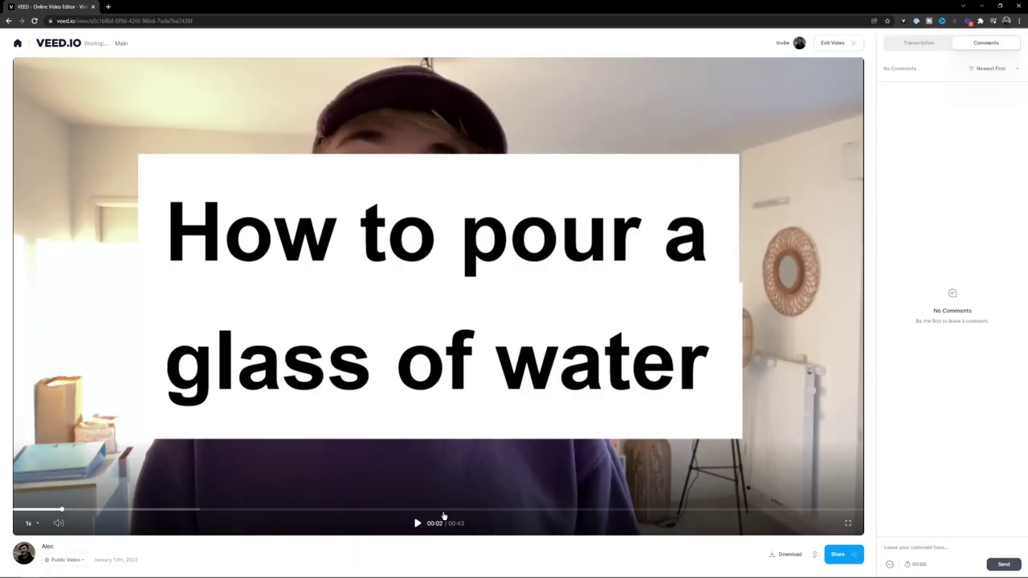
left_click(444, 511)
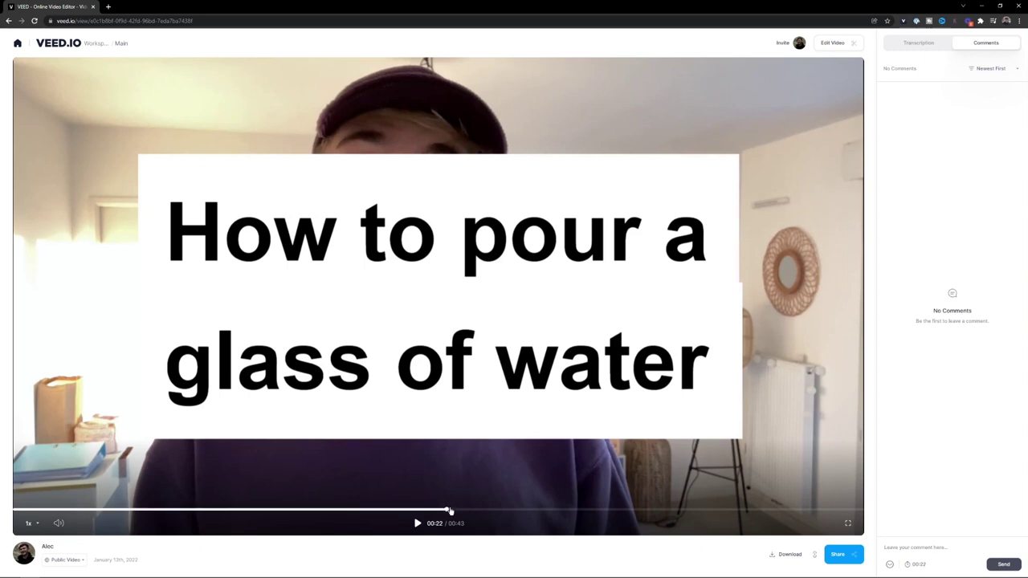
left_click(360, 511)
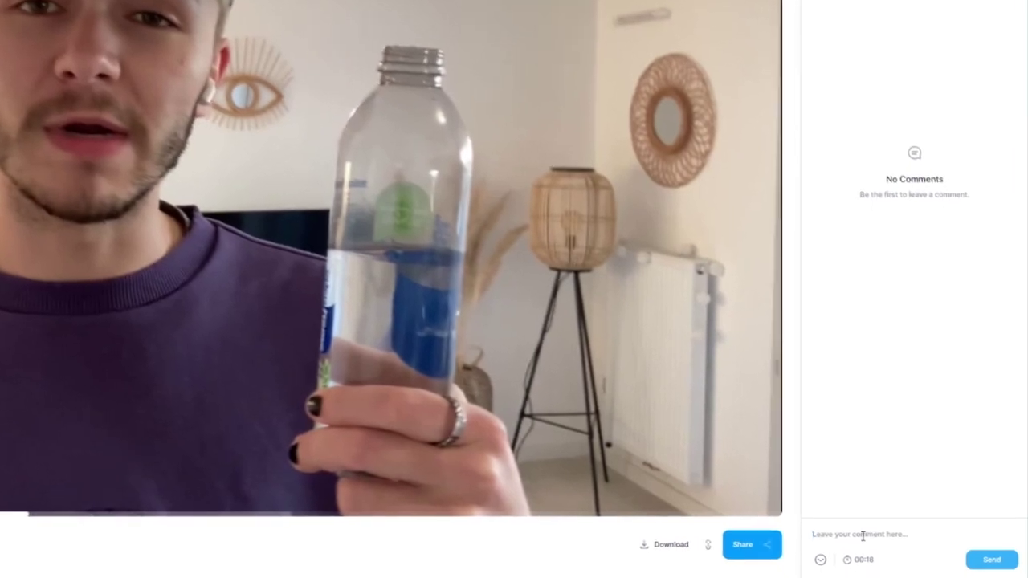
type("Can you please elab")
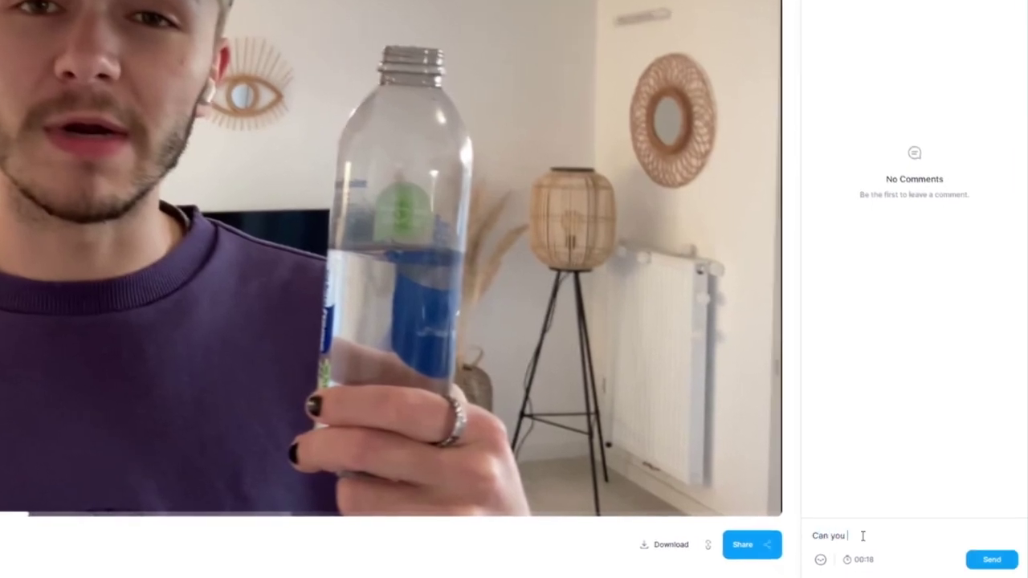
type("orate.")
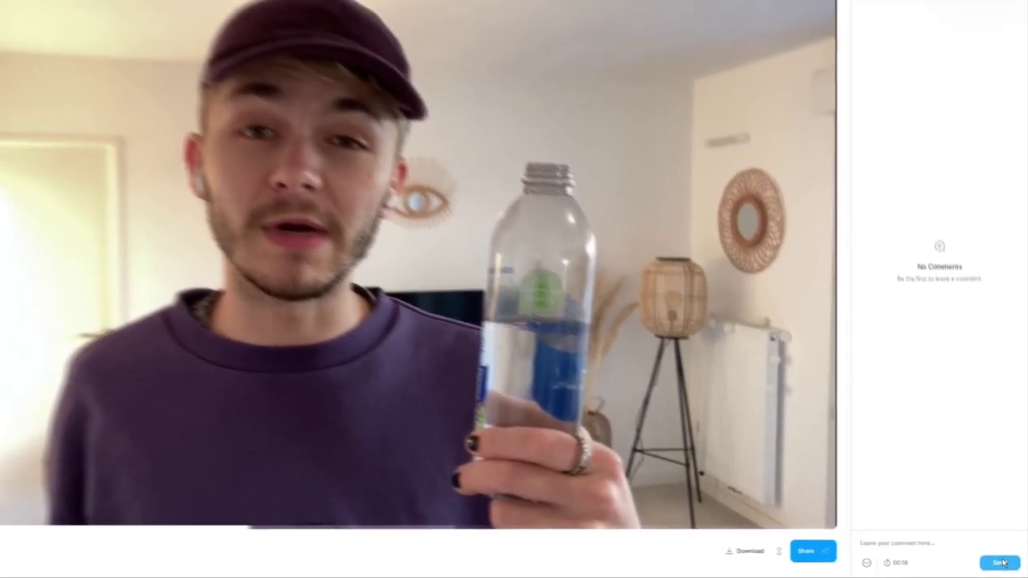
key("Return")
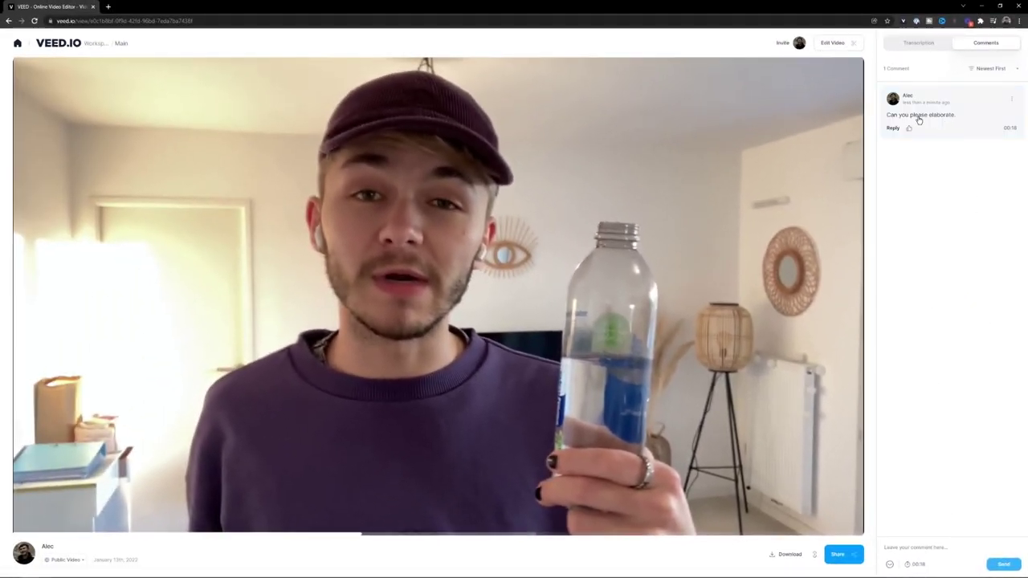
Check the playback moment linked to the comment's 00:18 timestamp, pause the video, and reopen the project for editing.
left_click(1010, 128)
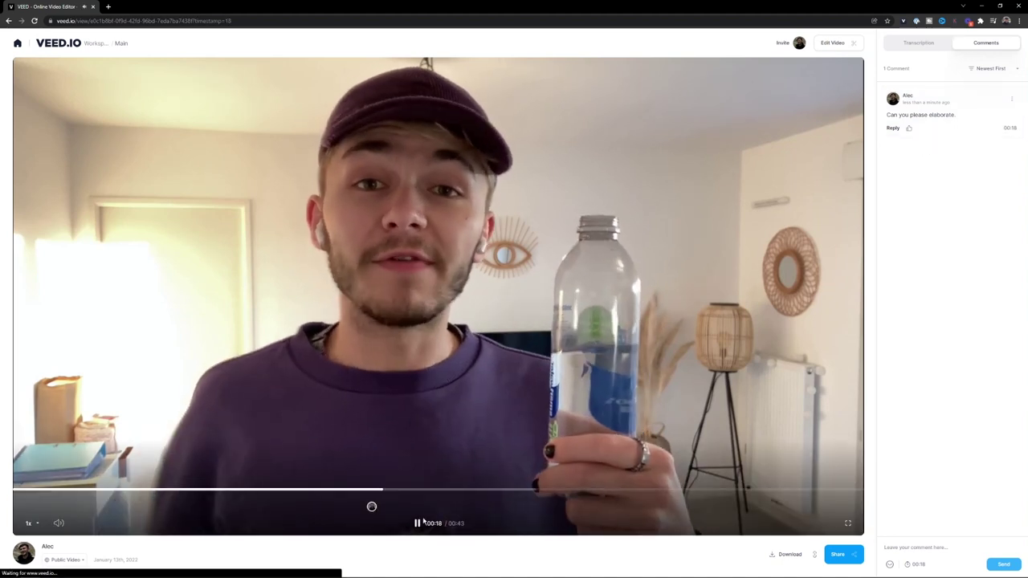
left_click(417, 524)
mouse_move(370, 510)
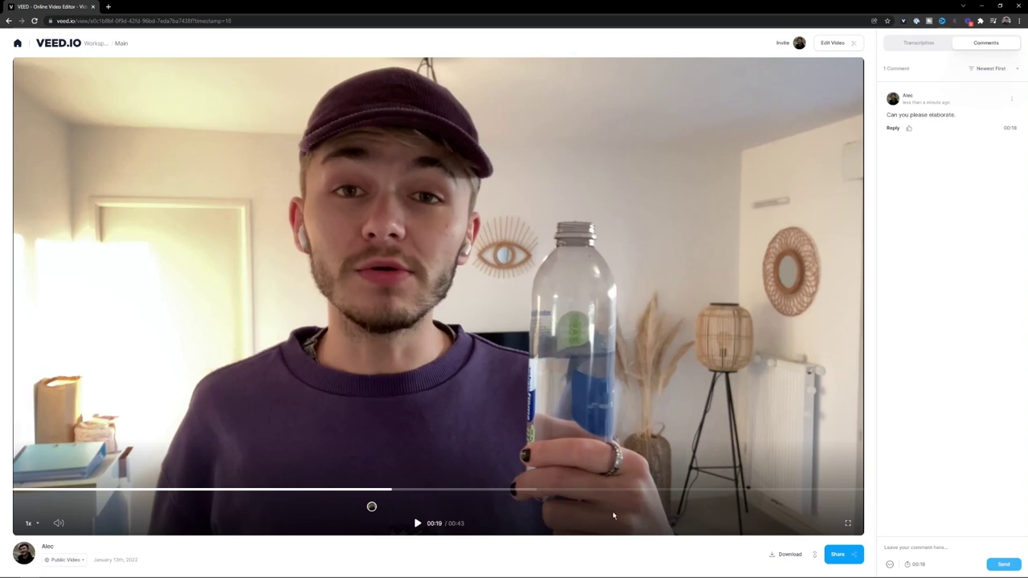
left_click(833, 44)
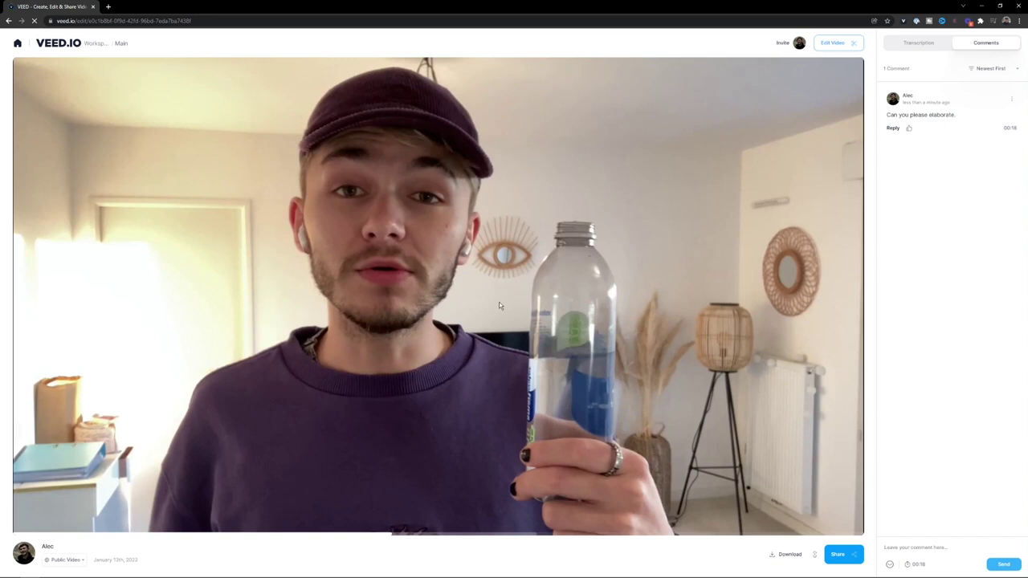